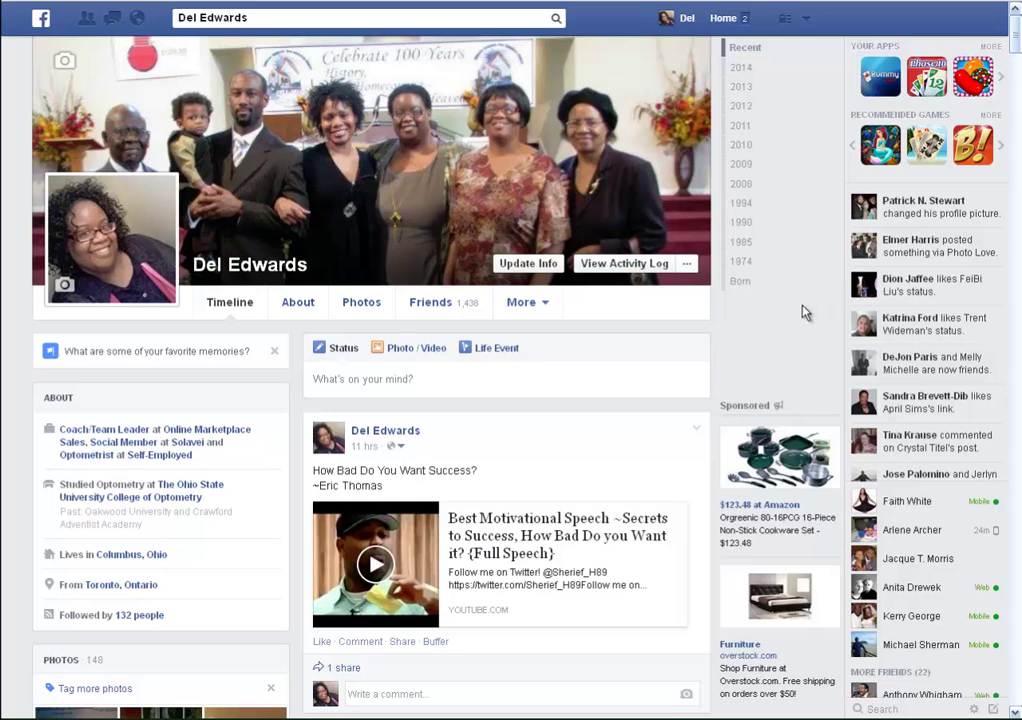
Start a status with the webinar site URL and edit its 'Recorded Webinar' link preview title
left_click(586, 370)
type("http://")
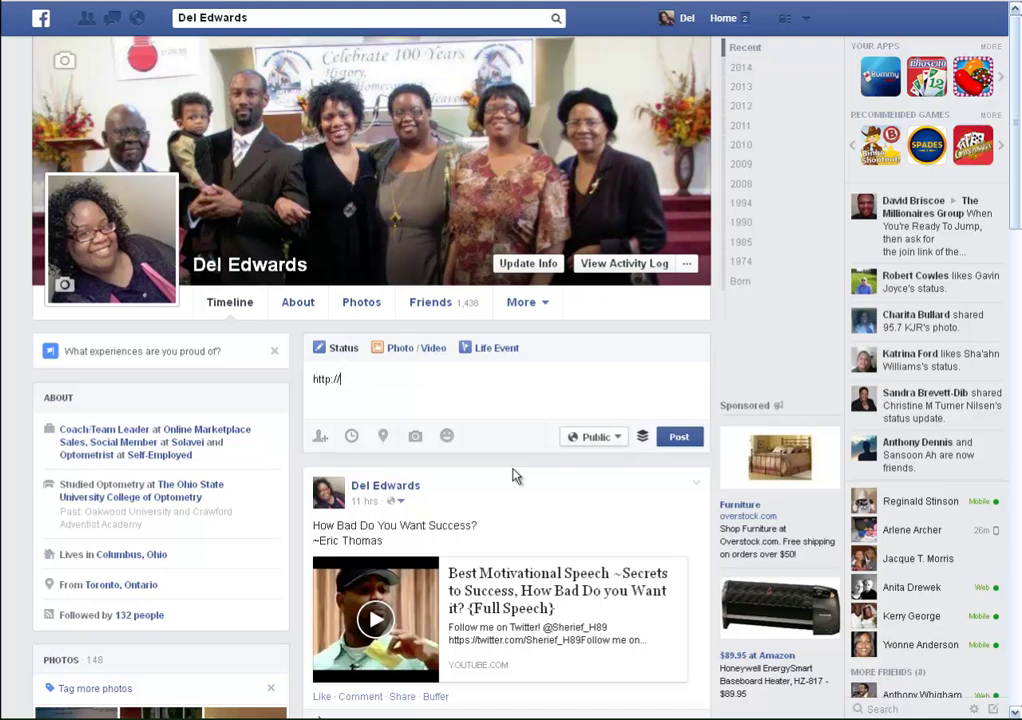
type("webinar.delewards.com")
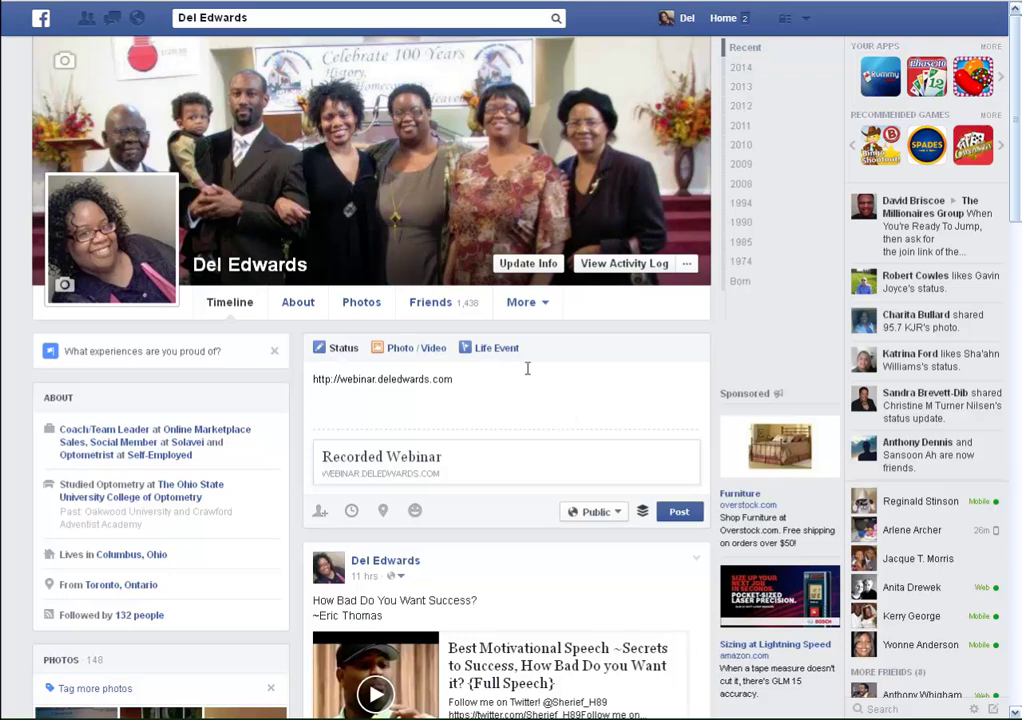
left_click(389, 462)
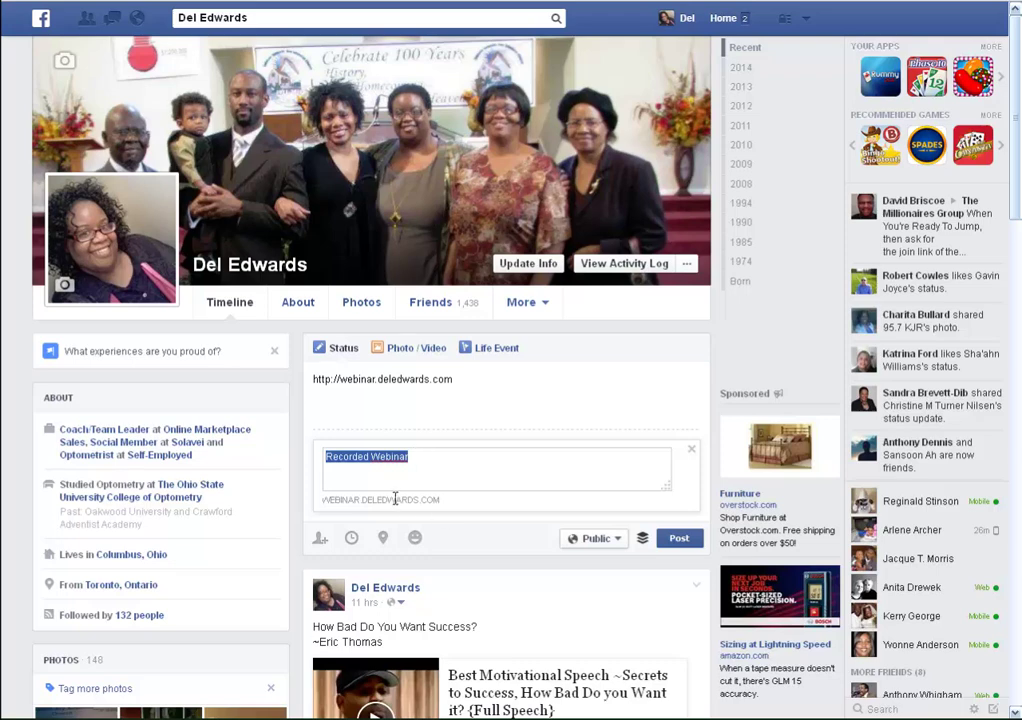
left_click(395, 498)
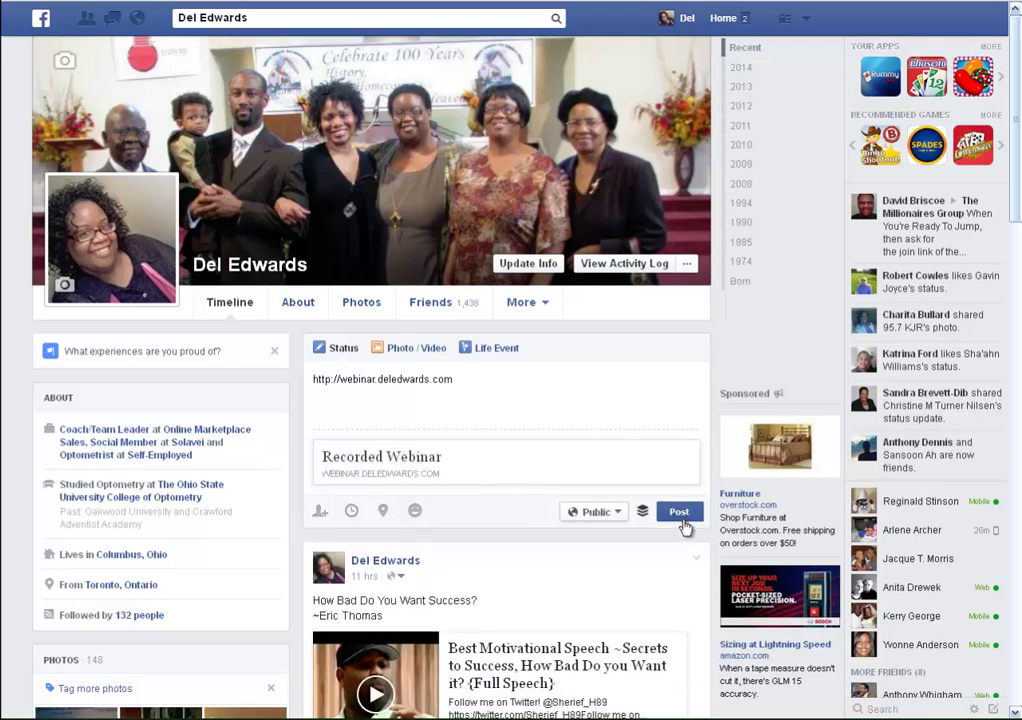
Set the post's audience to Only Me and publish it
left_click(611, 515)
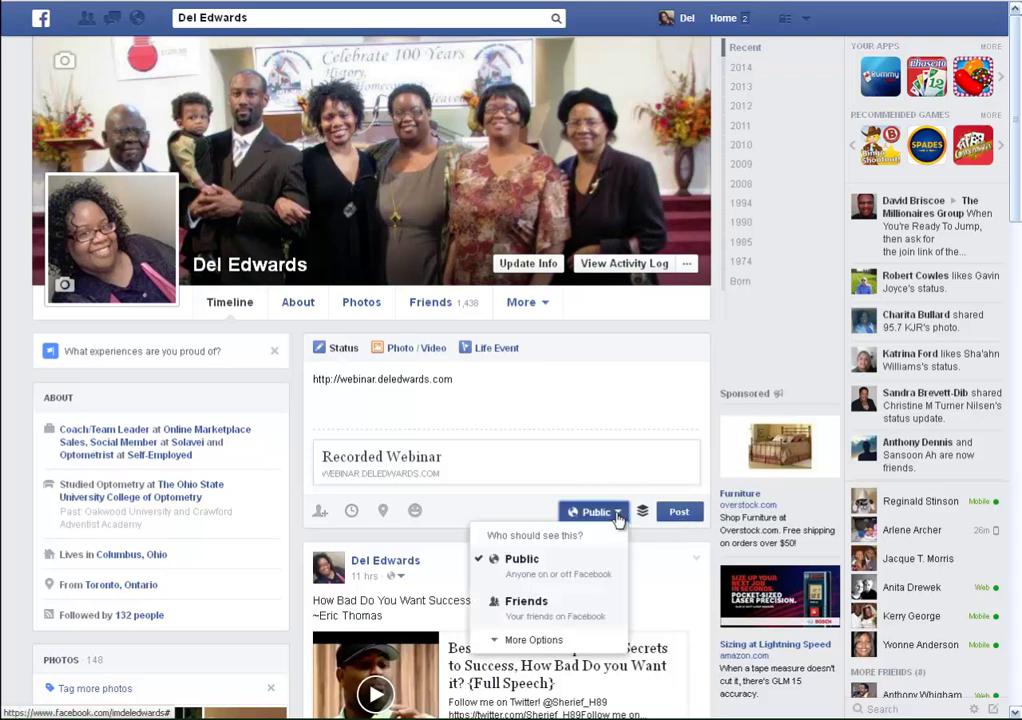
left_click(535, 640)
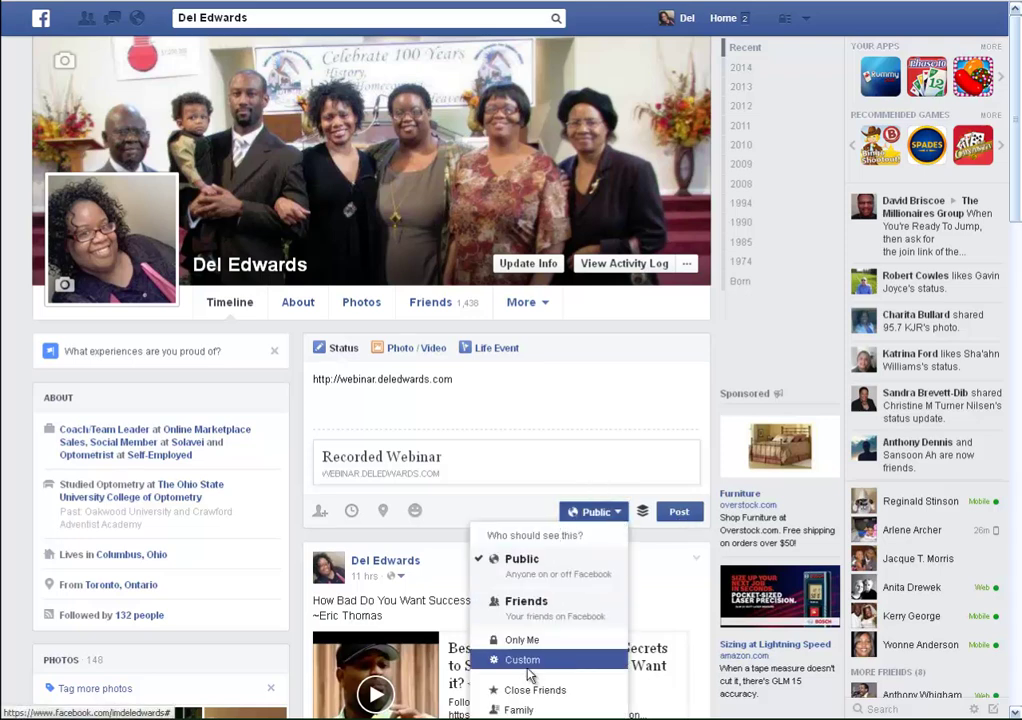
scroll(537, 684, "down", 1)
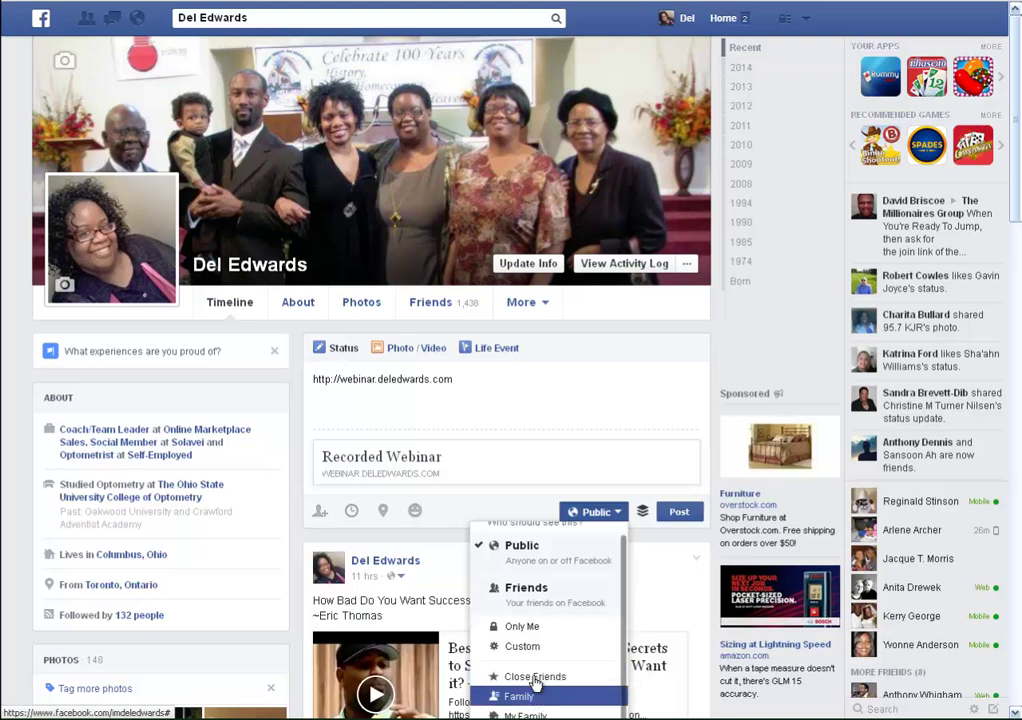
left_click(517, 624)
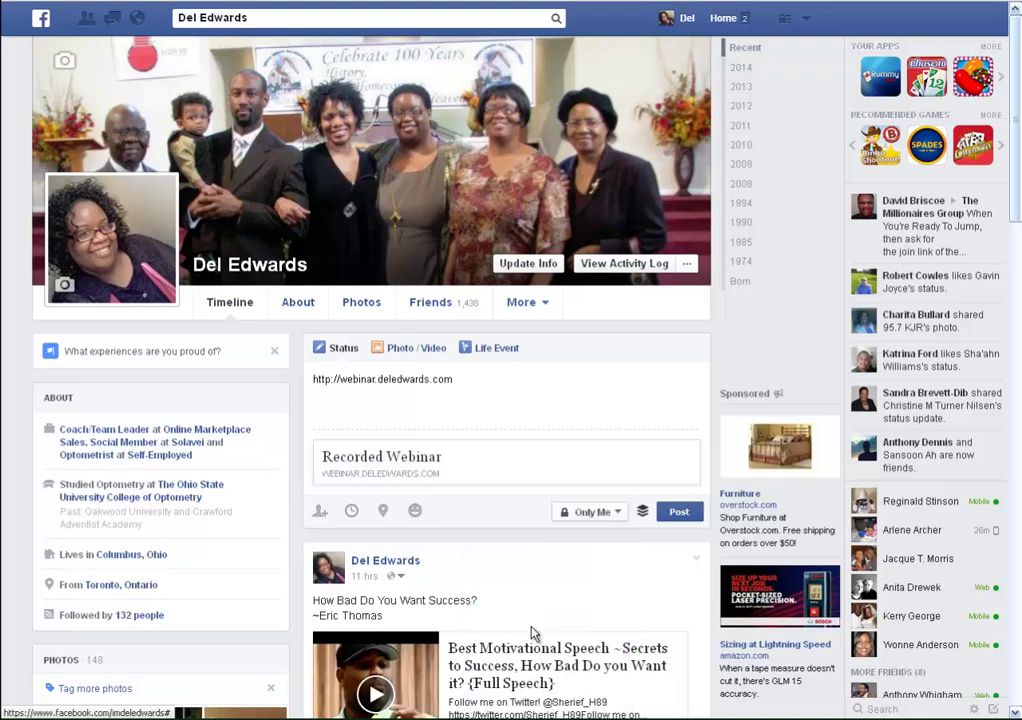
left_click(679, 513)
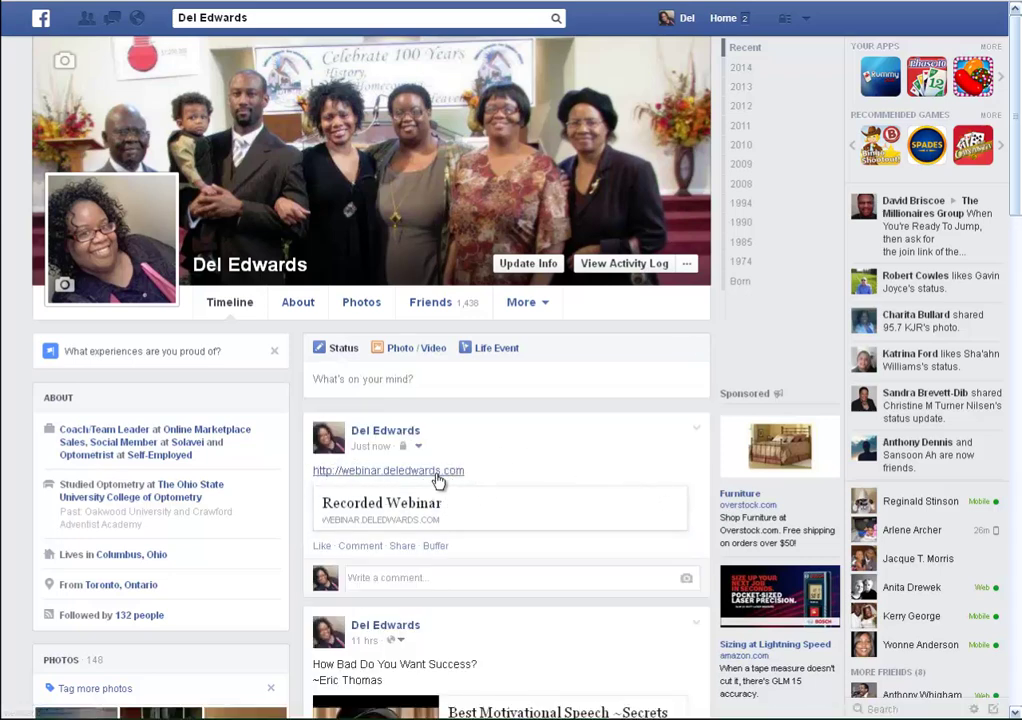
Open the posted Recorded Webinar link to check it, then start a new status from the timeline
left_click(376, 508)
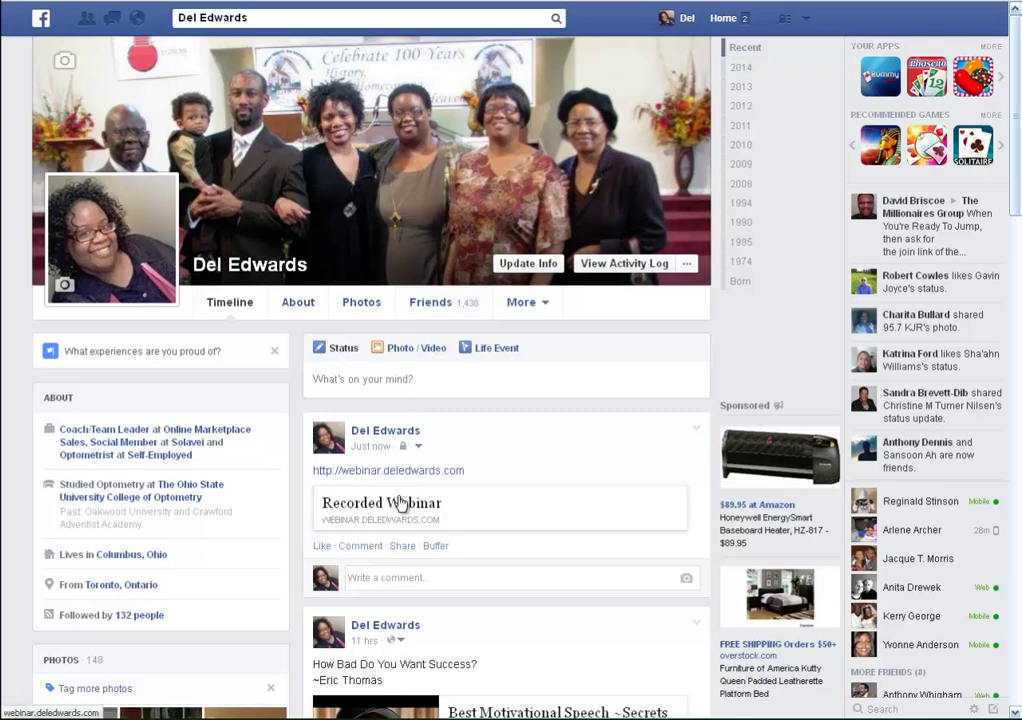
left_click(362, 378)
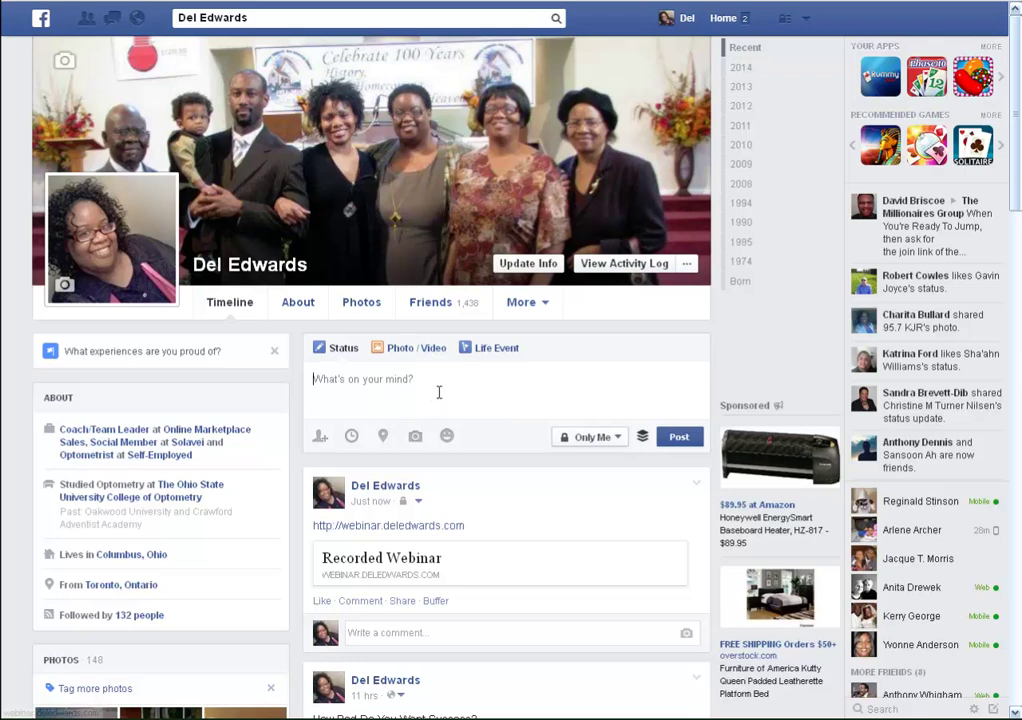
left_click(416, 437)
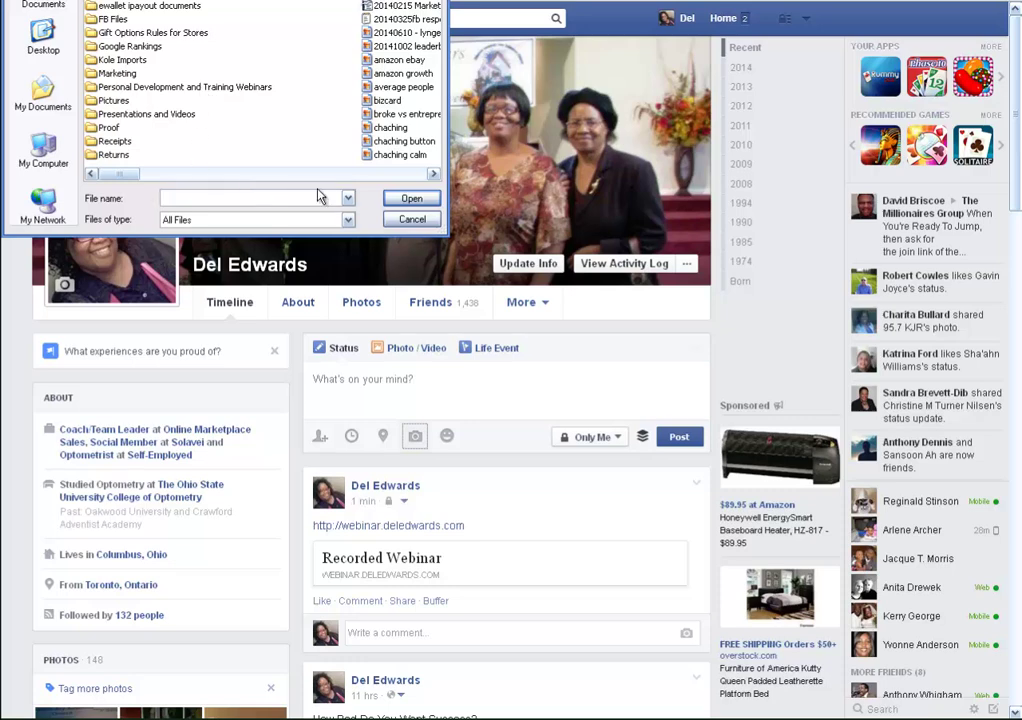
left_click(388, 177)
left_click(387, 178)
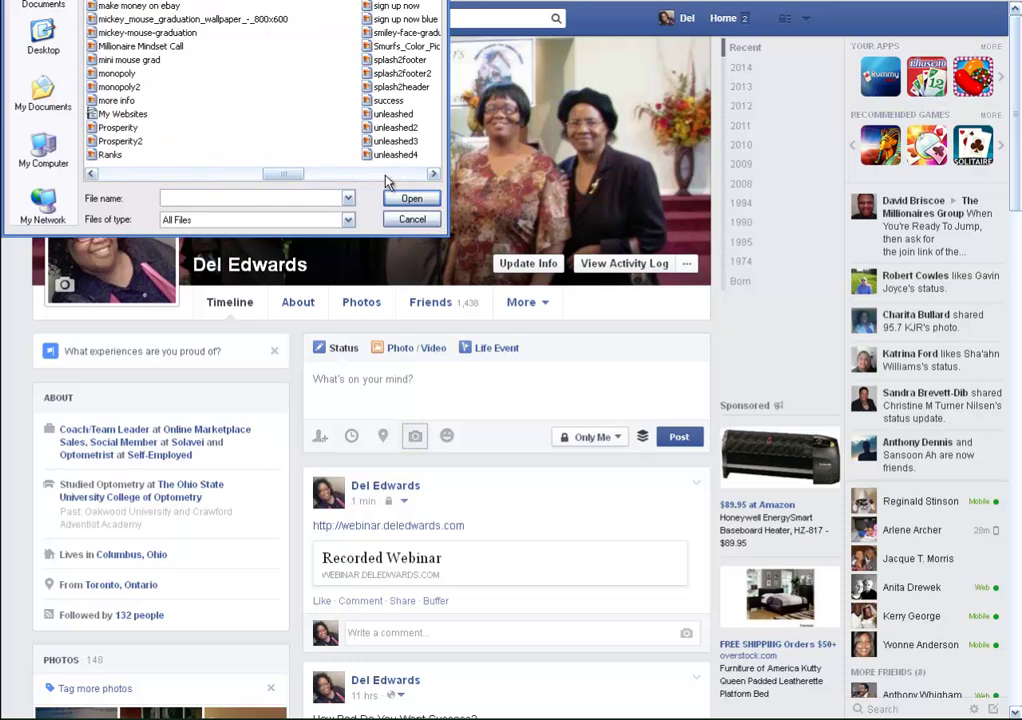
left_click(386, 177)
left_click(386, 177)
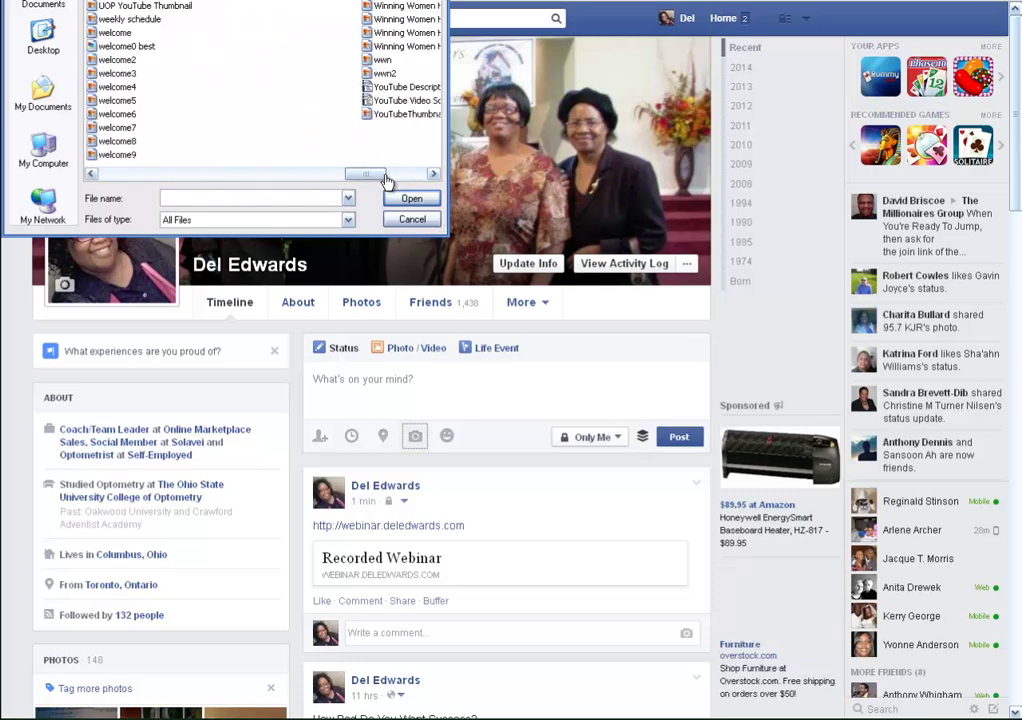
left_click(246, 177)
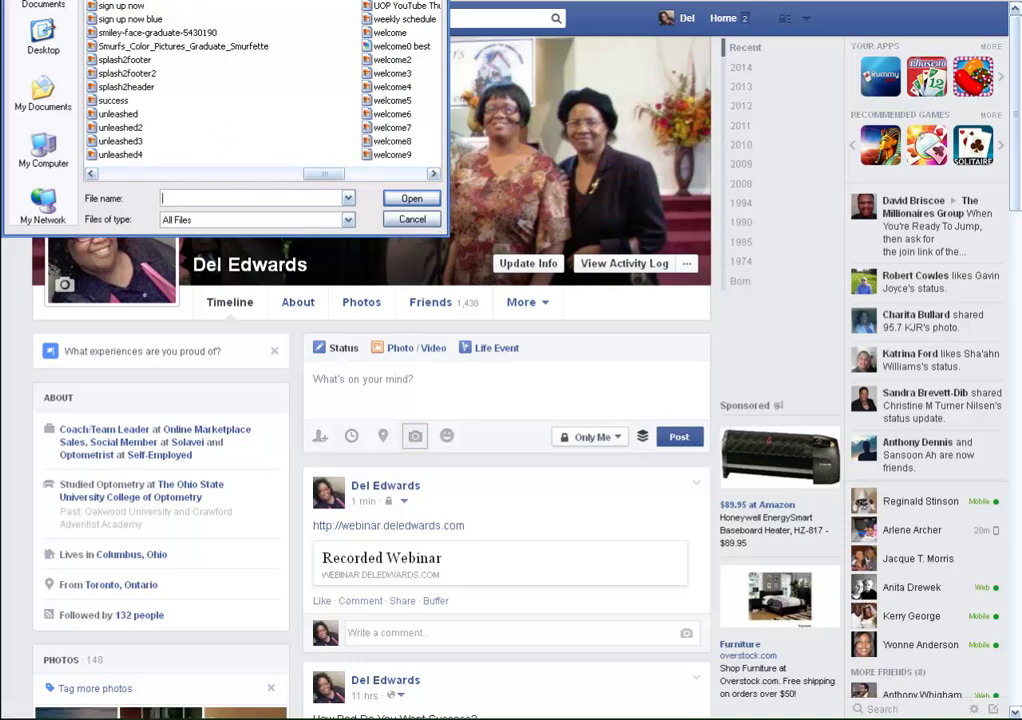
type("recorded training")
key("Return")
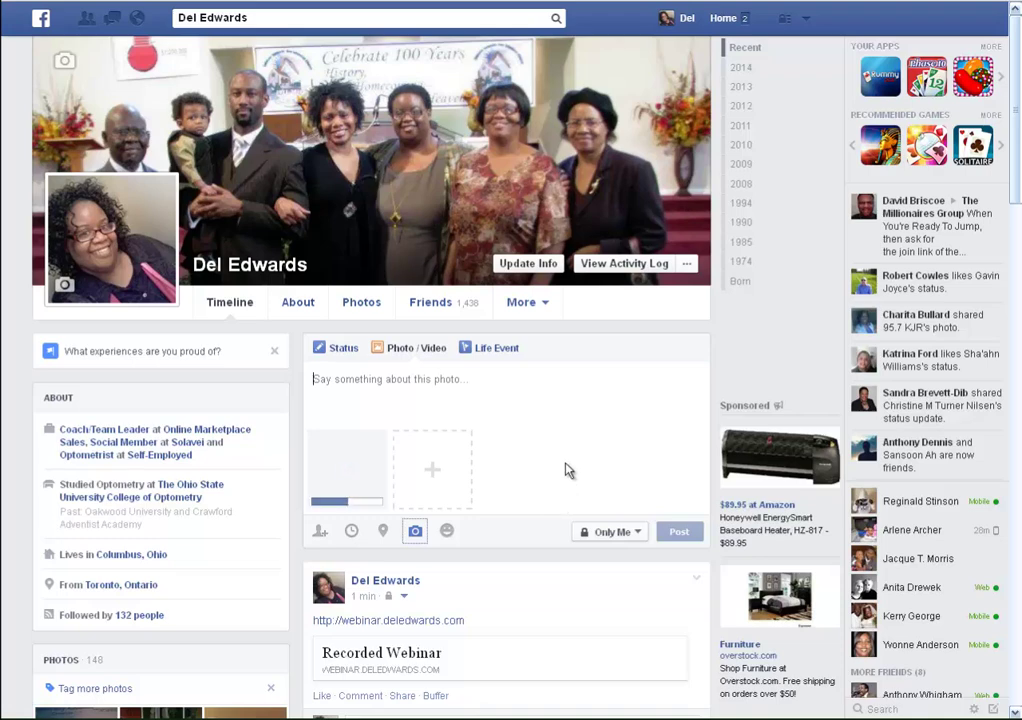
type("http://")
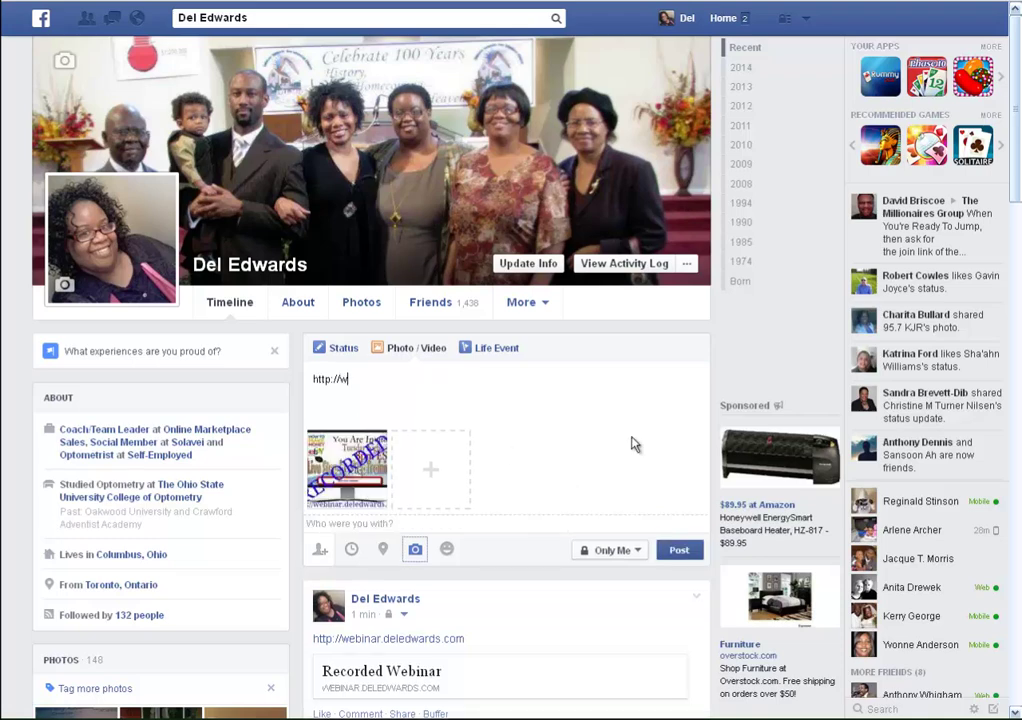
type("webinar.deledwards.com")
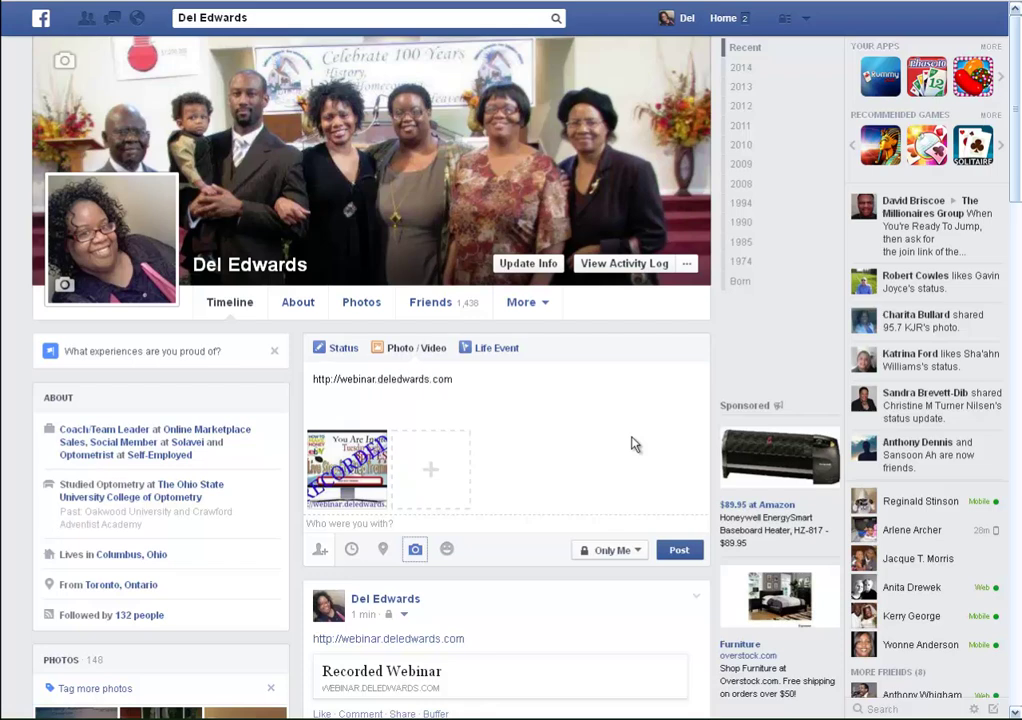
scroll(582, 394, "down", 1)
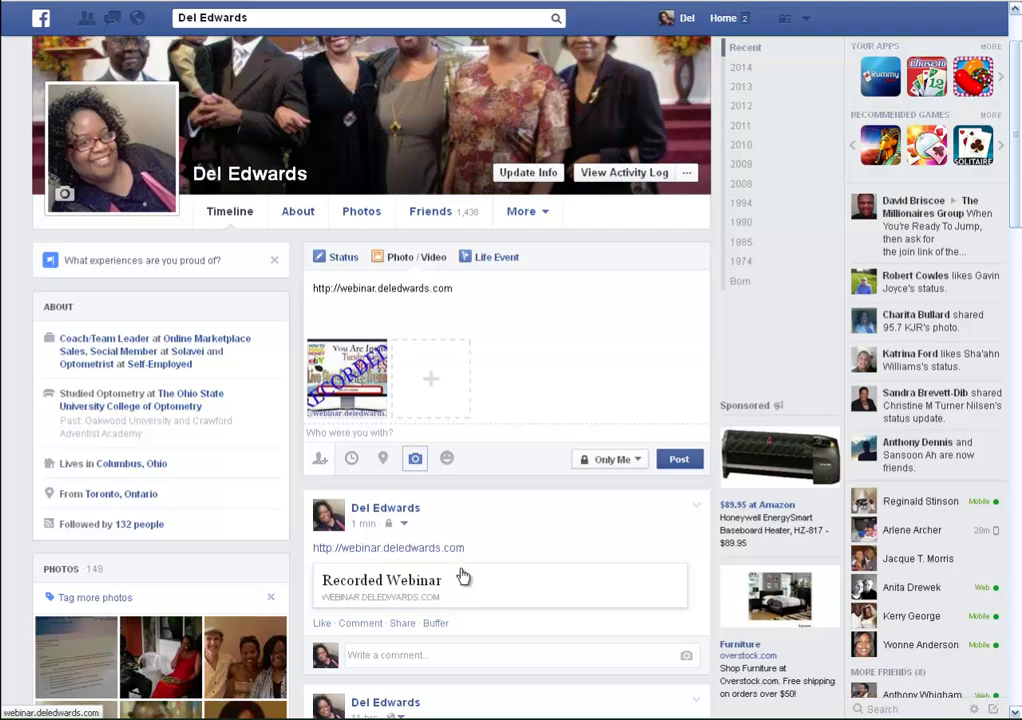
Publish the image post, view the webinar image full size, follow its link, and close the viewer
key("Return")
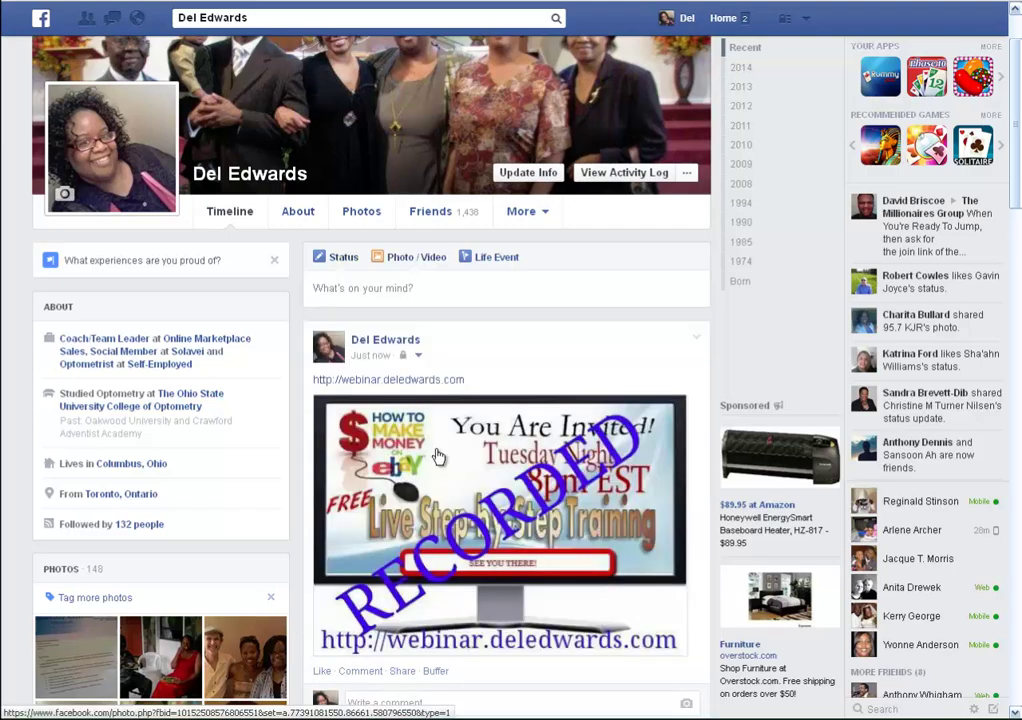
scroll(609, 300, "down", 1)
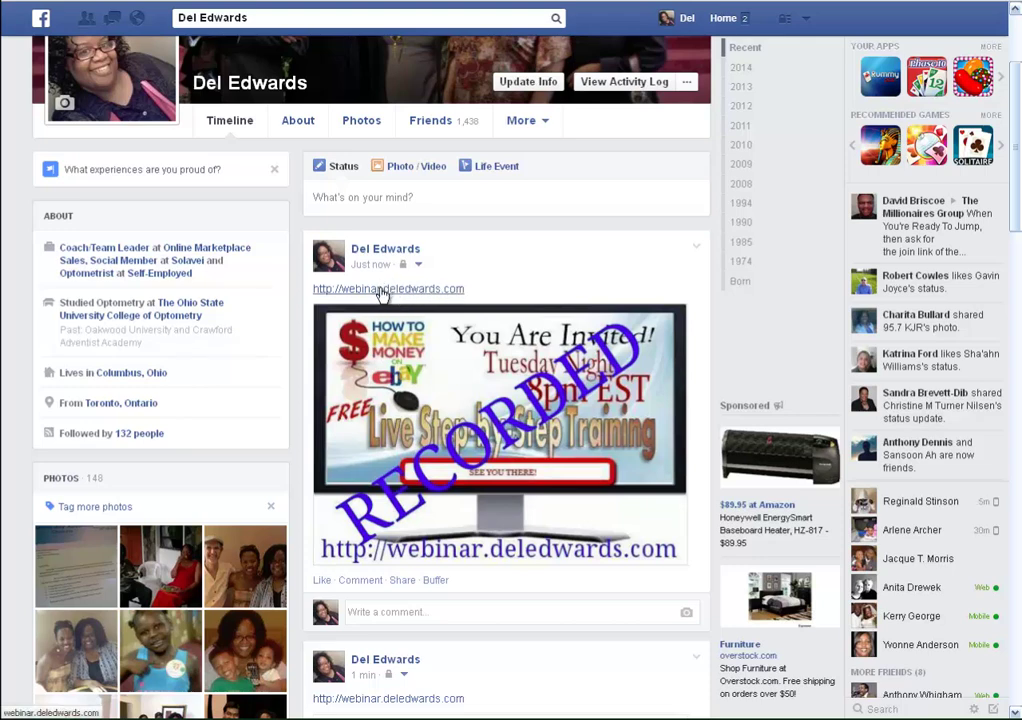
left_click(470, 407)
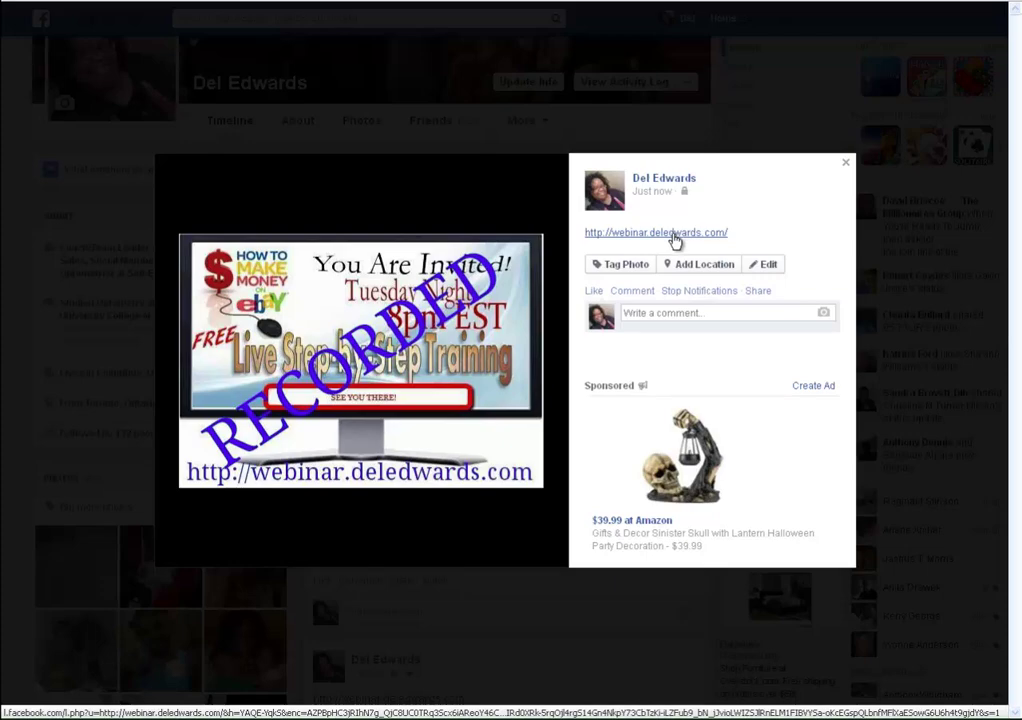
left_click(675, 240)
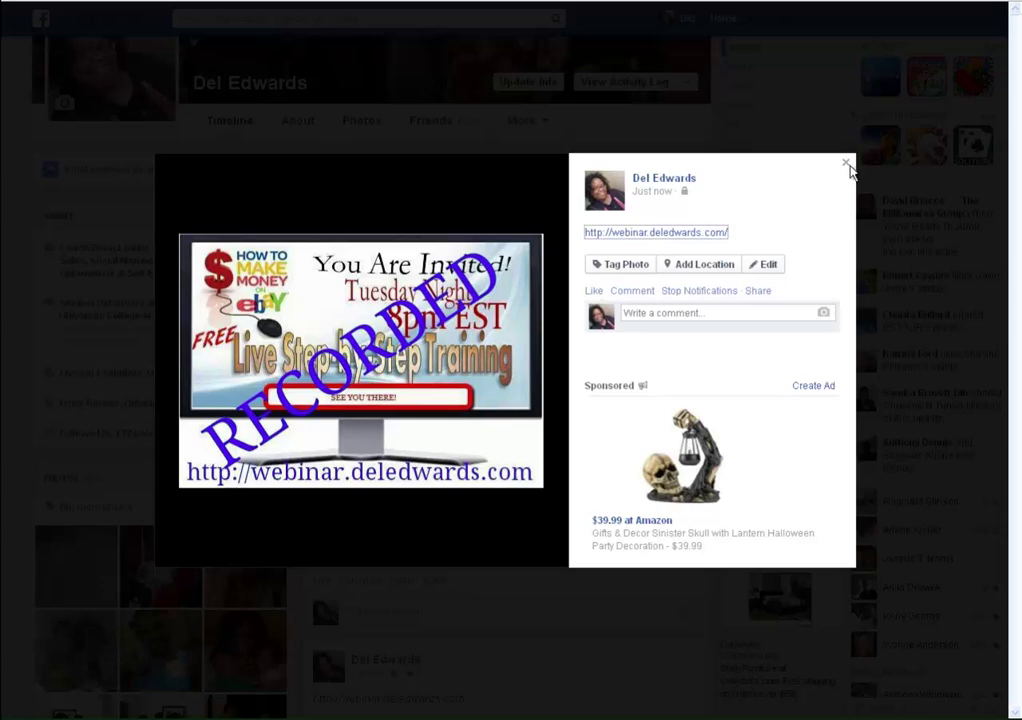
left_click(847, 166)
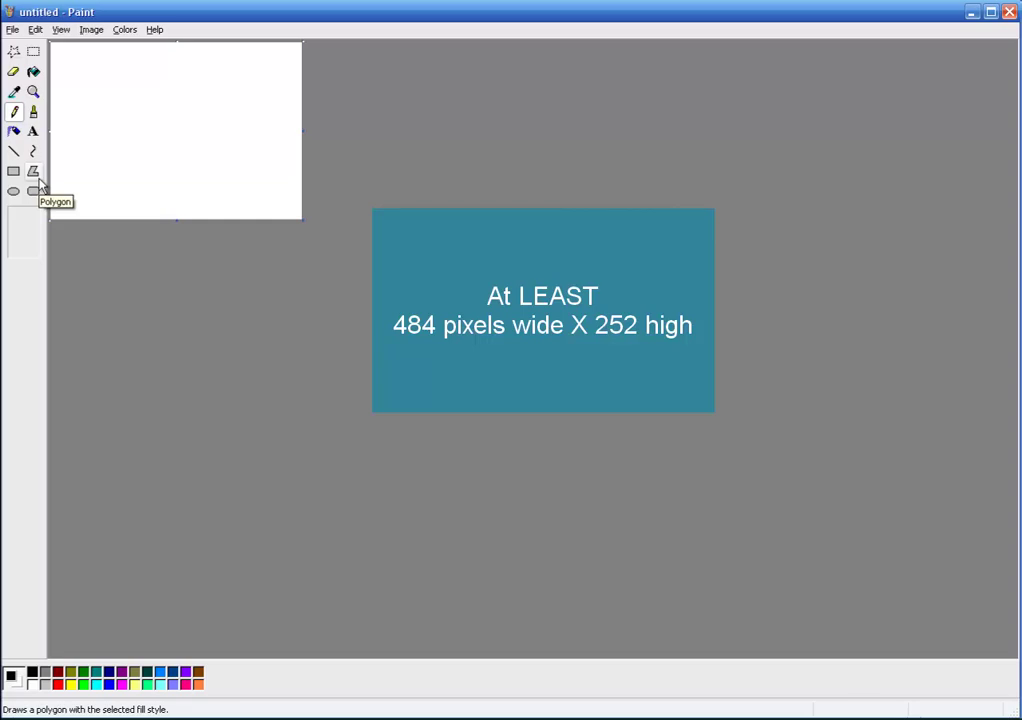
Start opening a picture in Paint and browse into My Documents > DSD & UOP
key("alt")
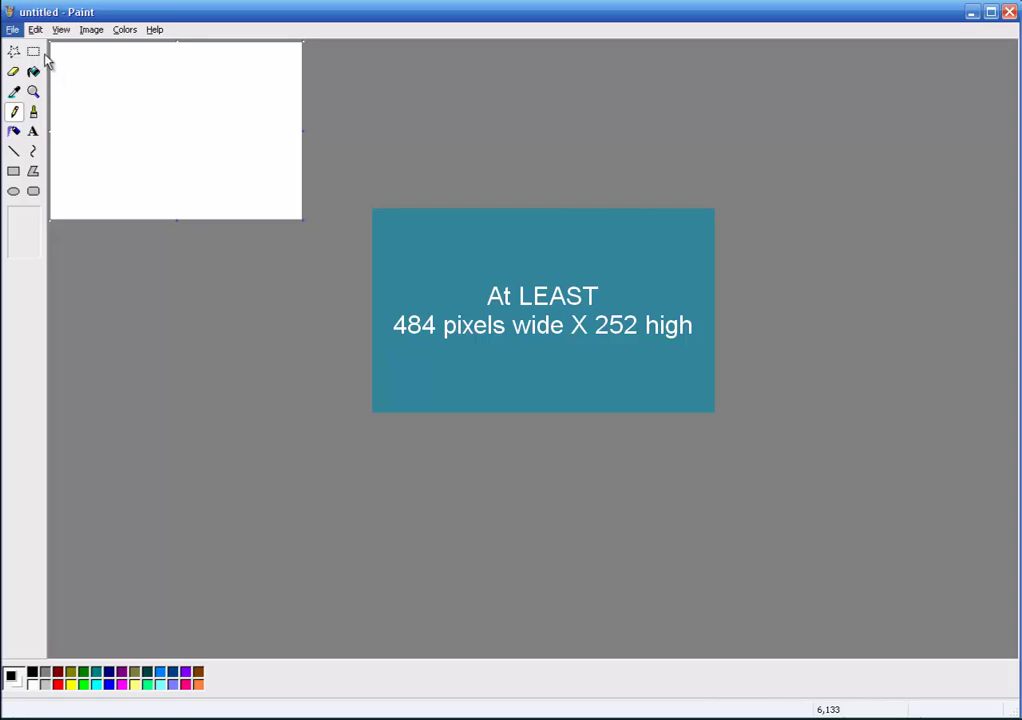
key("alt+space")
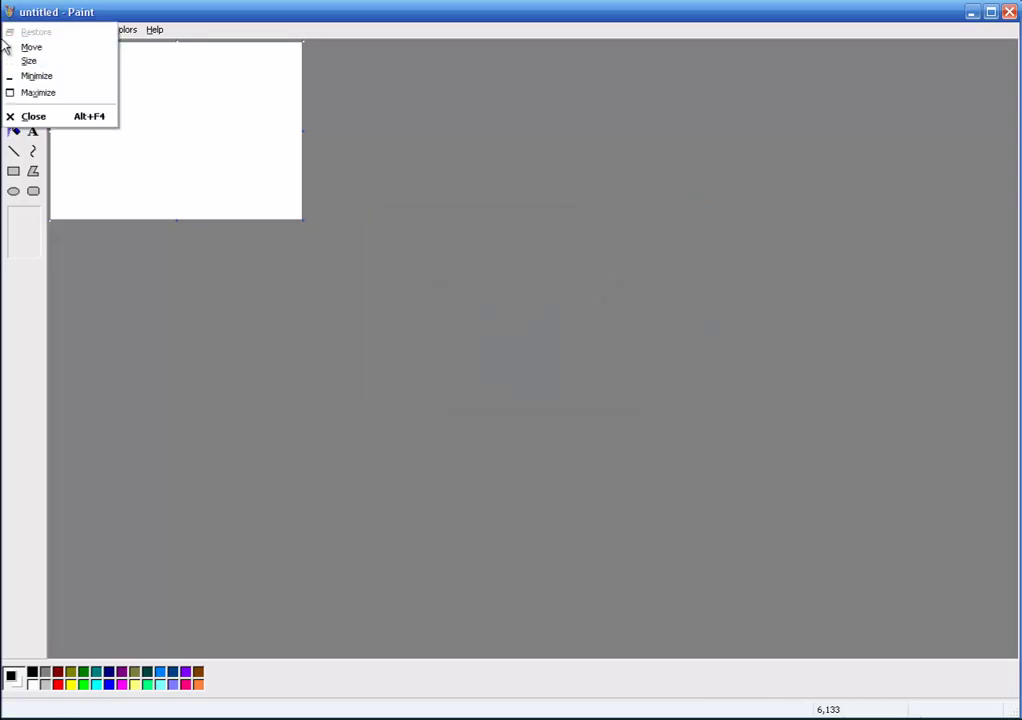
key("Escape")
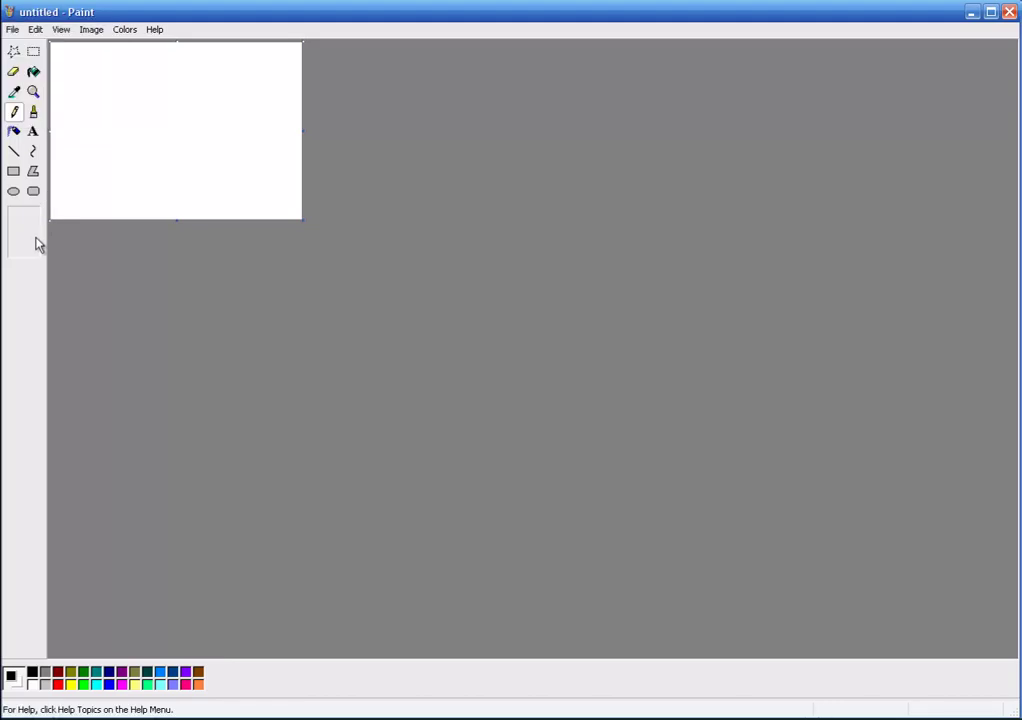
left_click(13, 31)
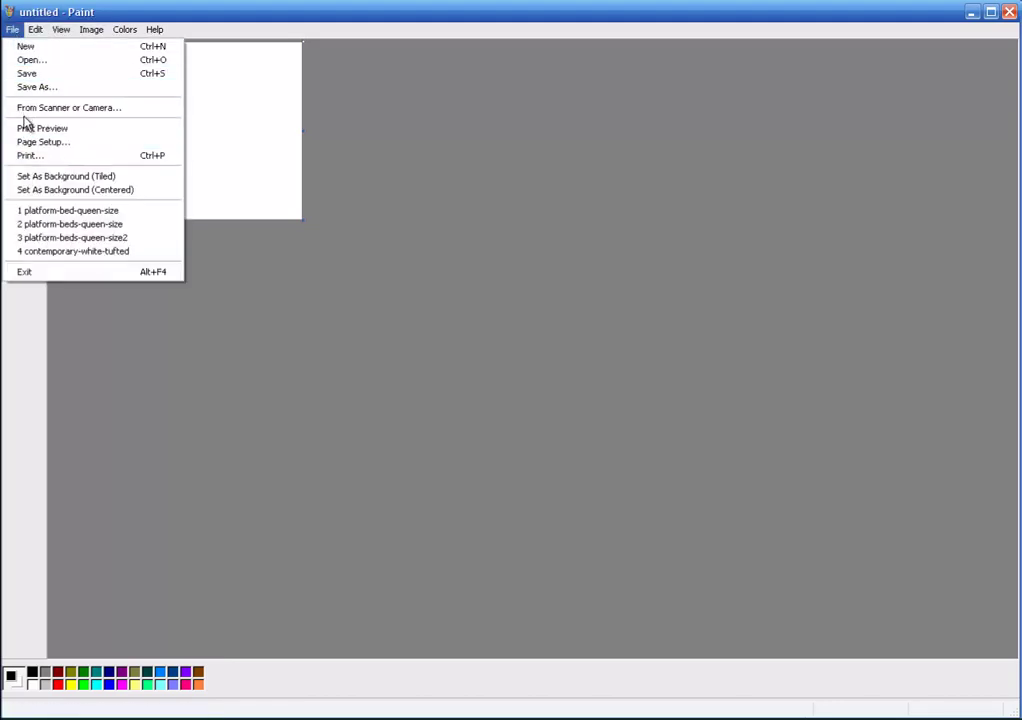
left_click(26, 64)
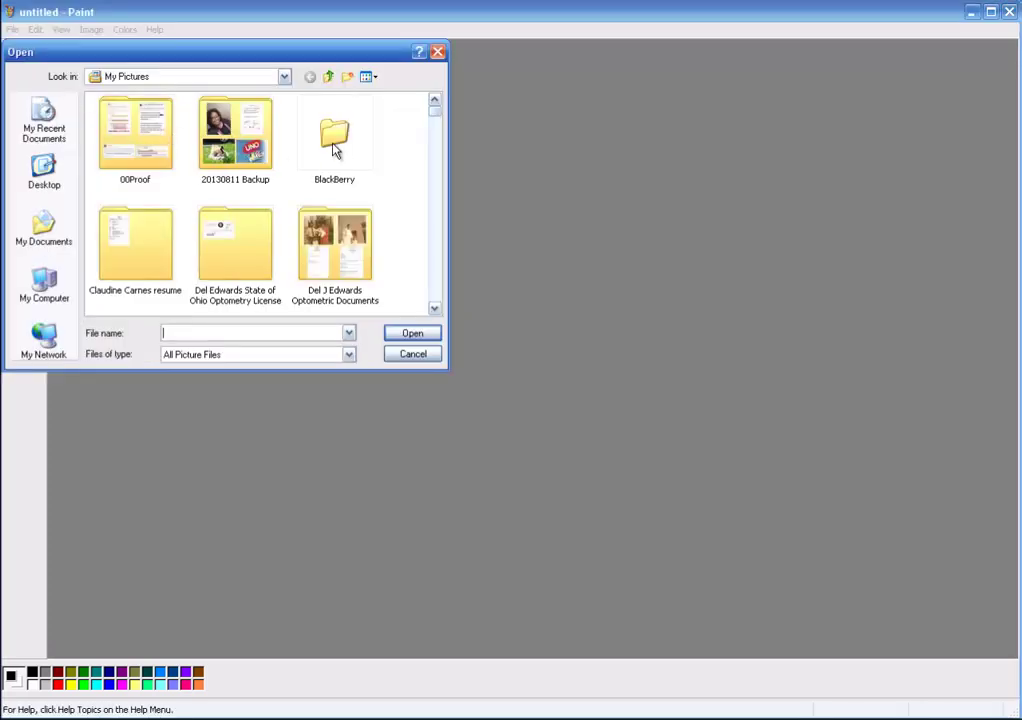
left_click(62, 238)
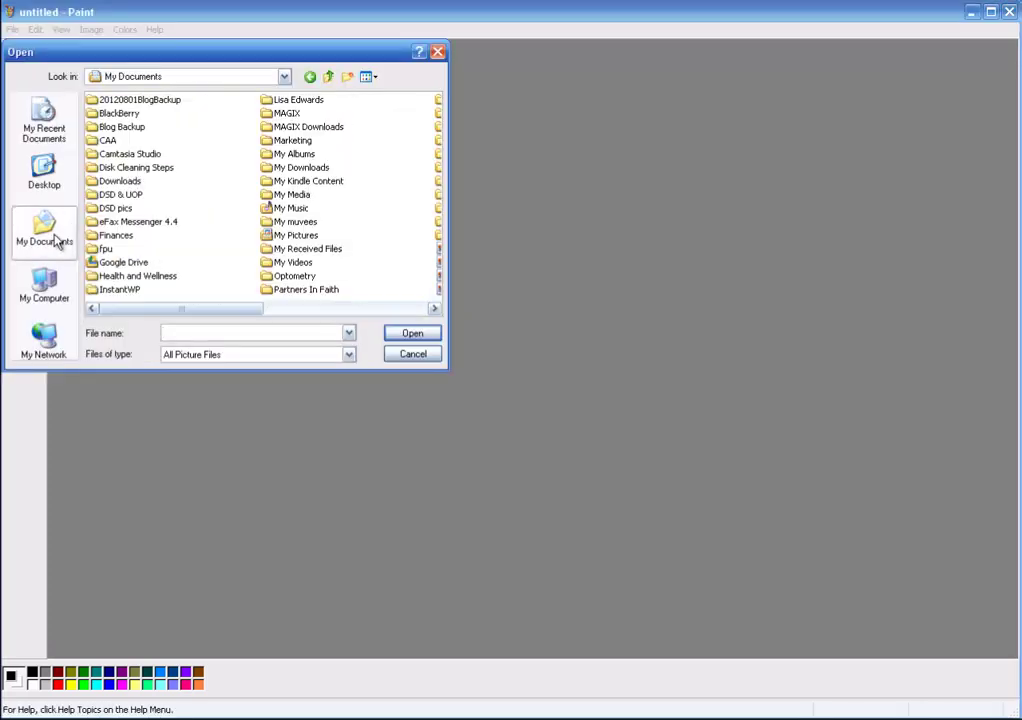
double_click(92, 195)
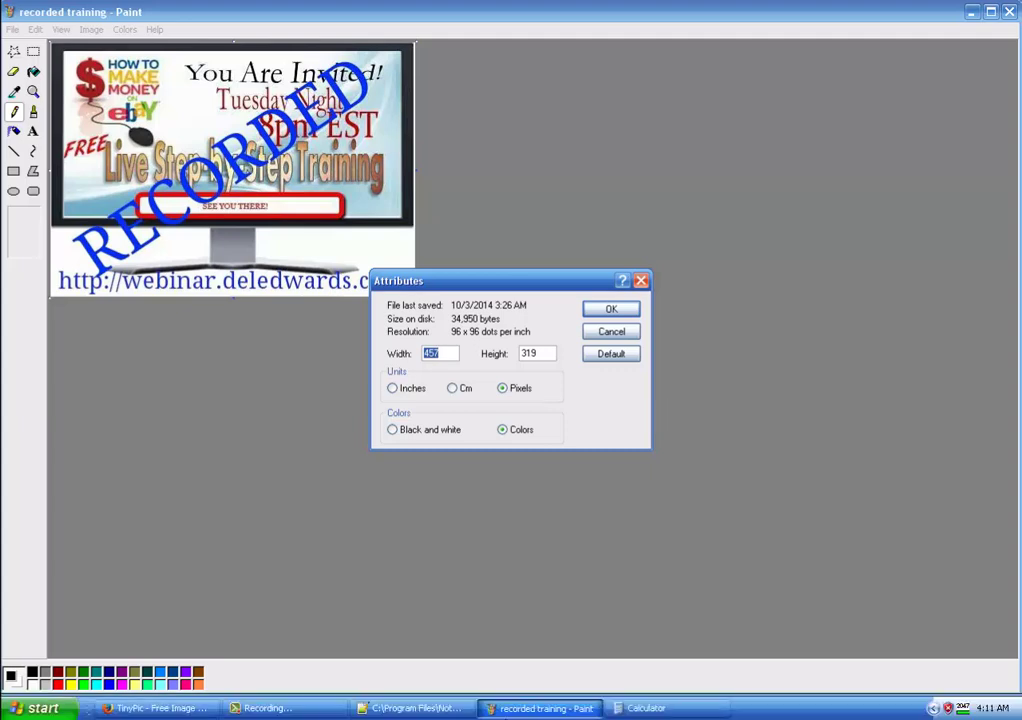
left_click(690, 709)
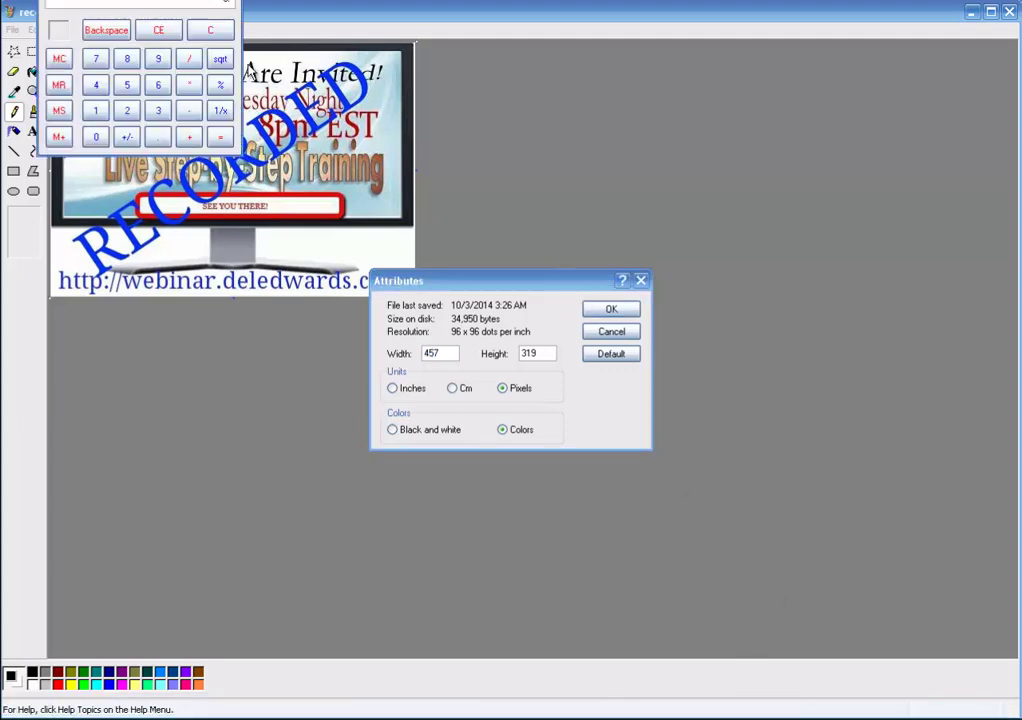
key("alt+space")
key("m")
left_click(675, 58)
left_click_drag(675, 58, 870, 91)
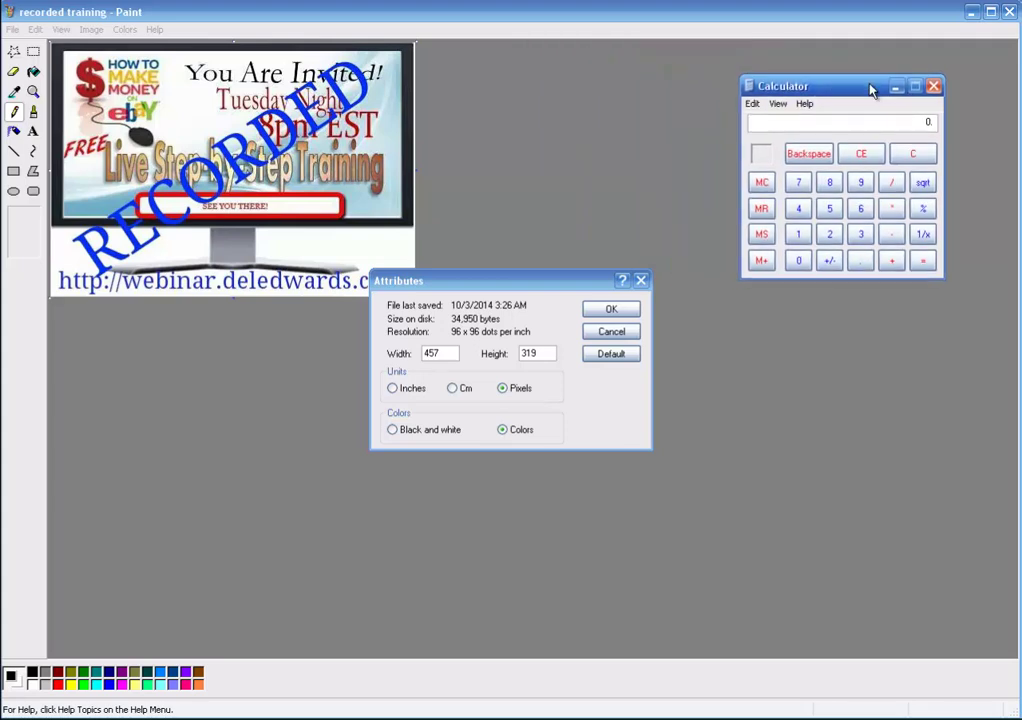
left_click(798, 208)
left_click(829, 184)
left_click(830, 209)
left_click(798, 183)
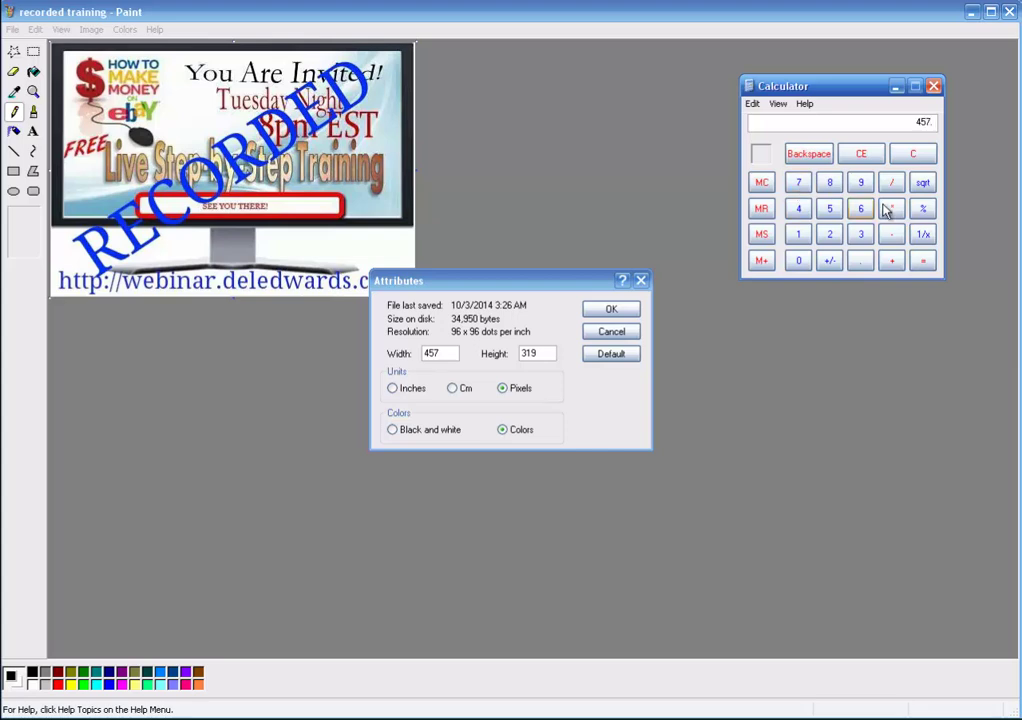
left_click(922, 260)
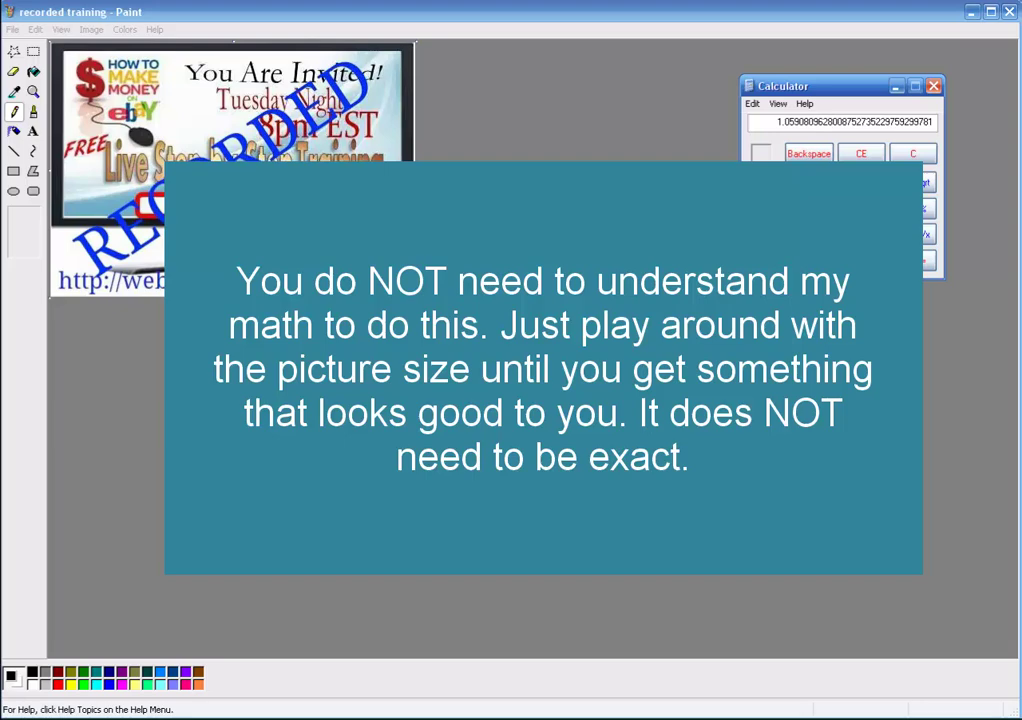
type("252")
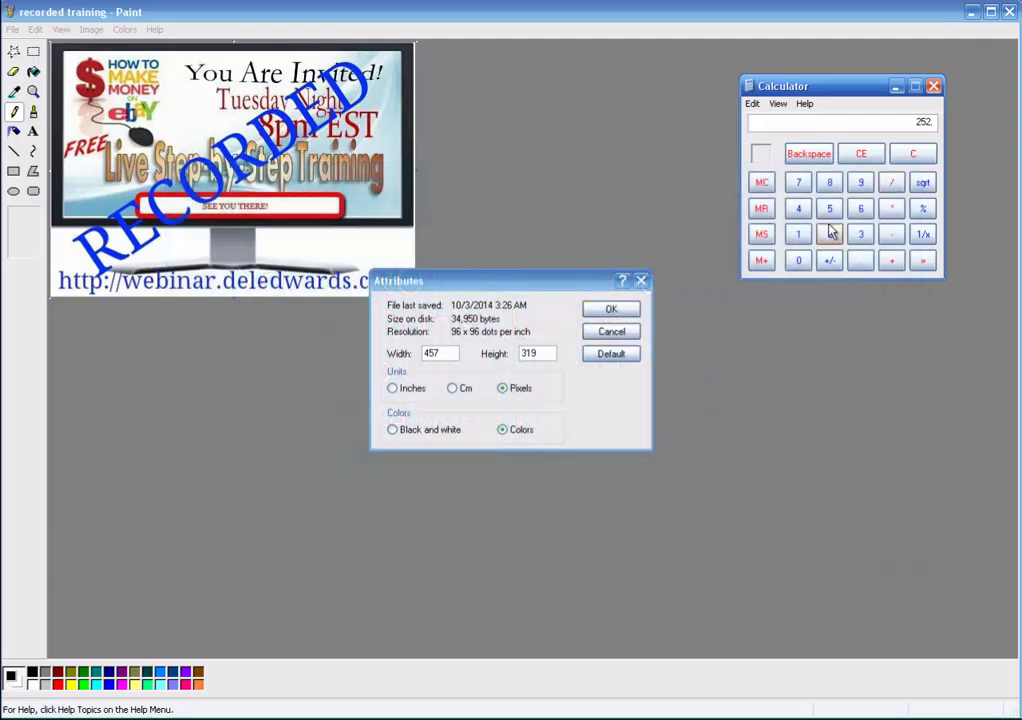
left_click(861, 234)
left_click(799, 233)
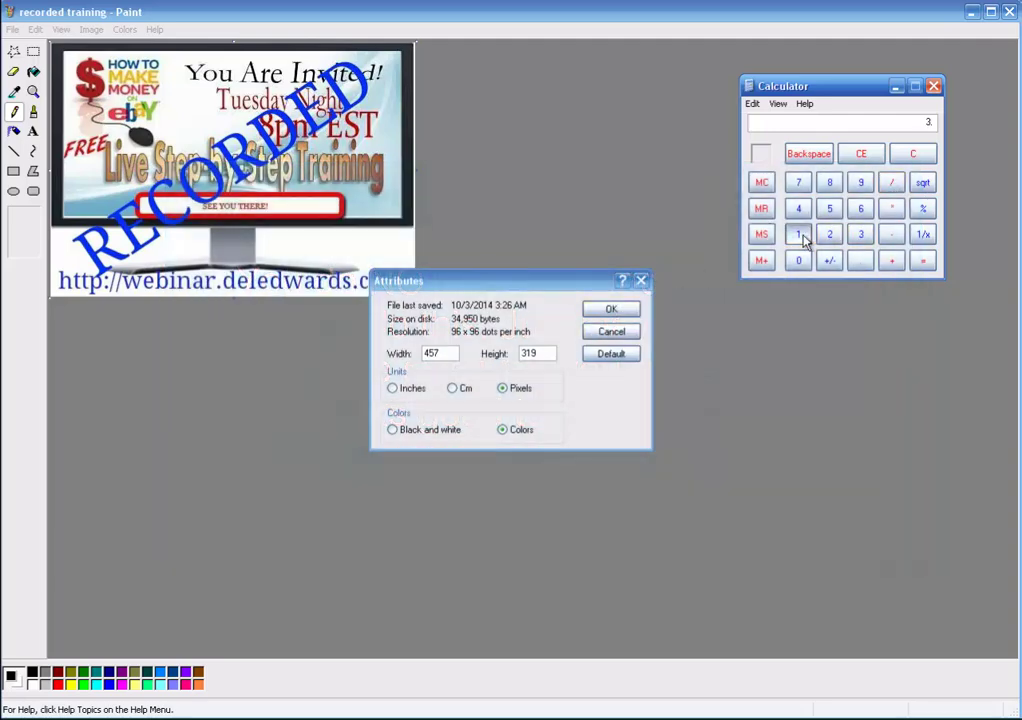
left_click(869, 190)
left_click(923, 261)
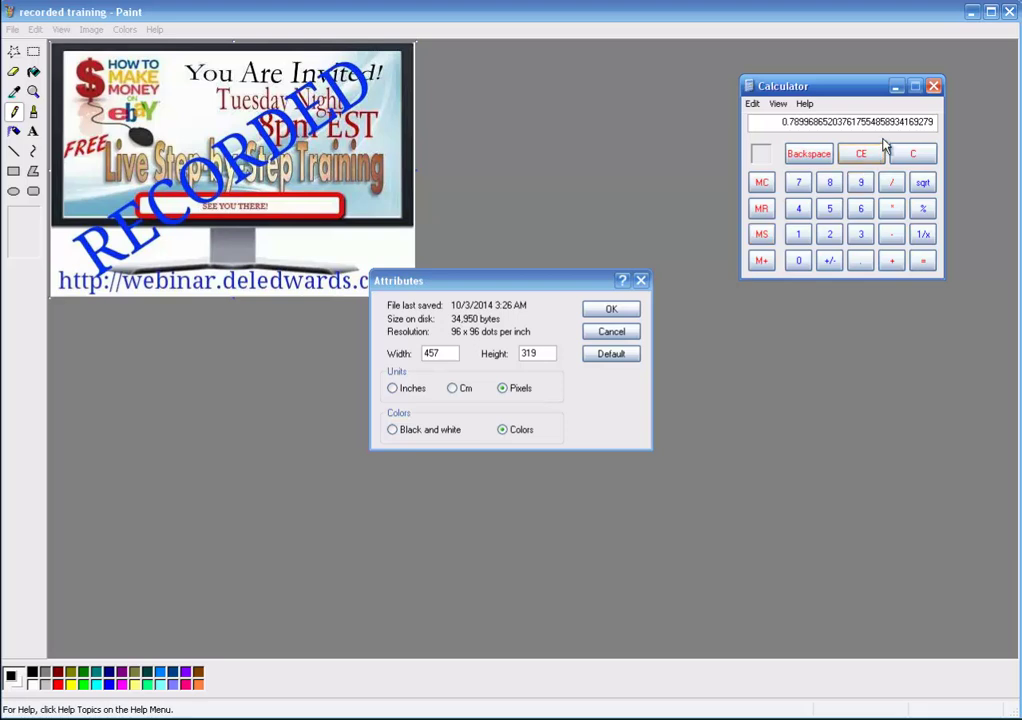
left_click(935, 87)
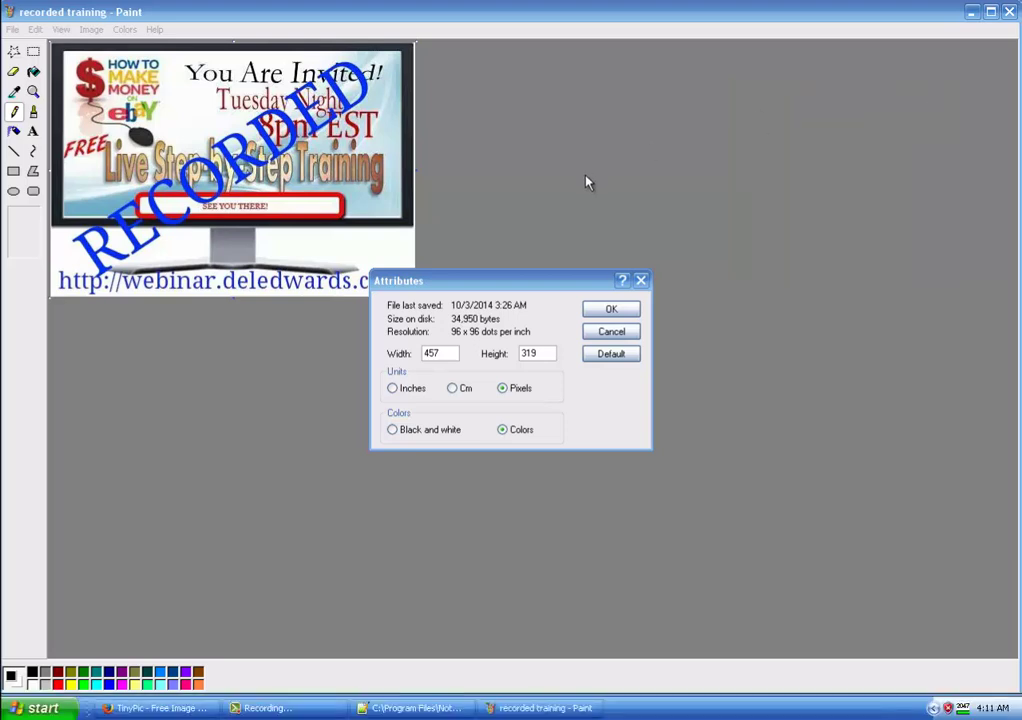
Stretch the image to 106% horizontal and 79% vertical, confirming 484 × 253 pixels in Attributes
key("Escape")
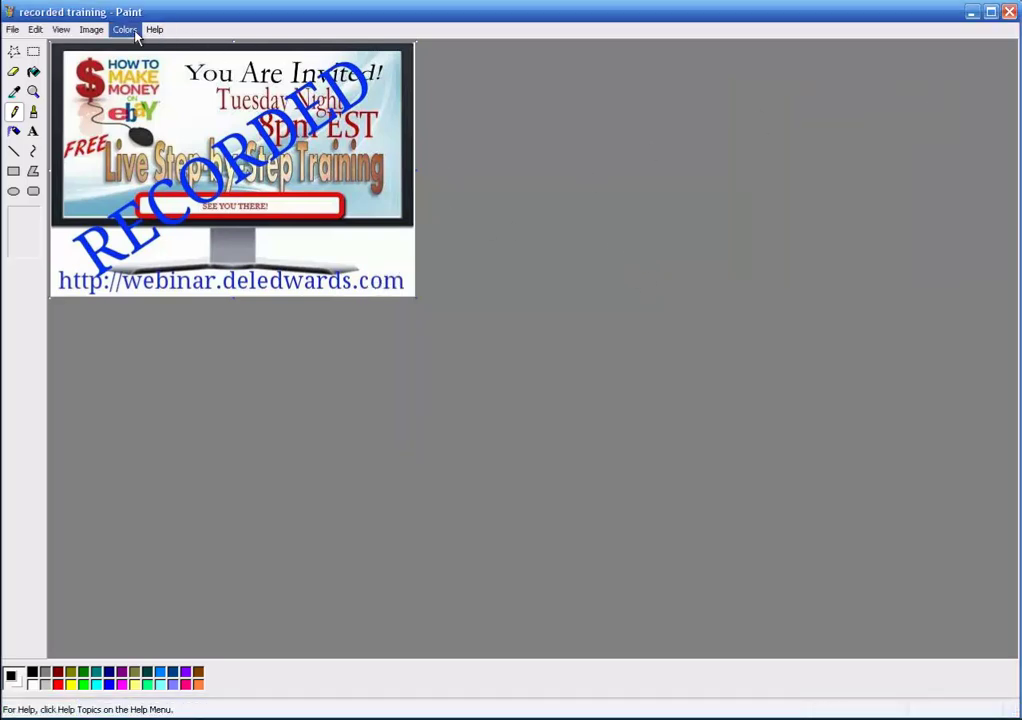
left_click(91, 29)
left_click(100, 60)
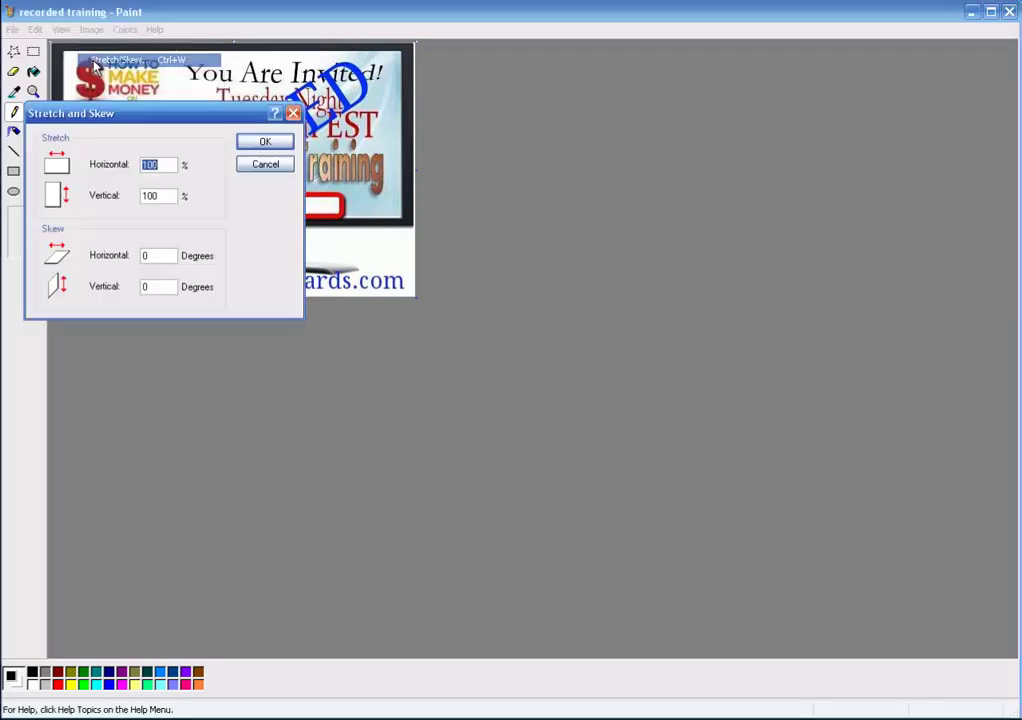
left_click(160, 165)
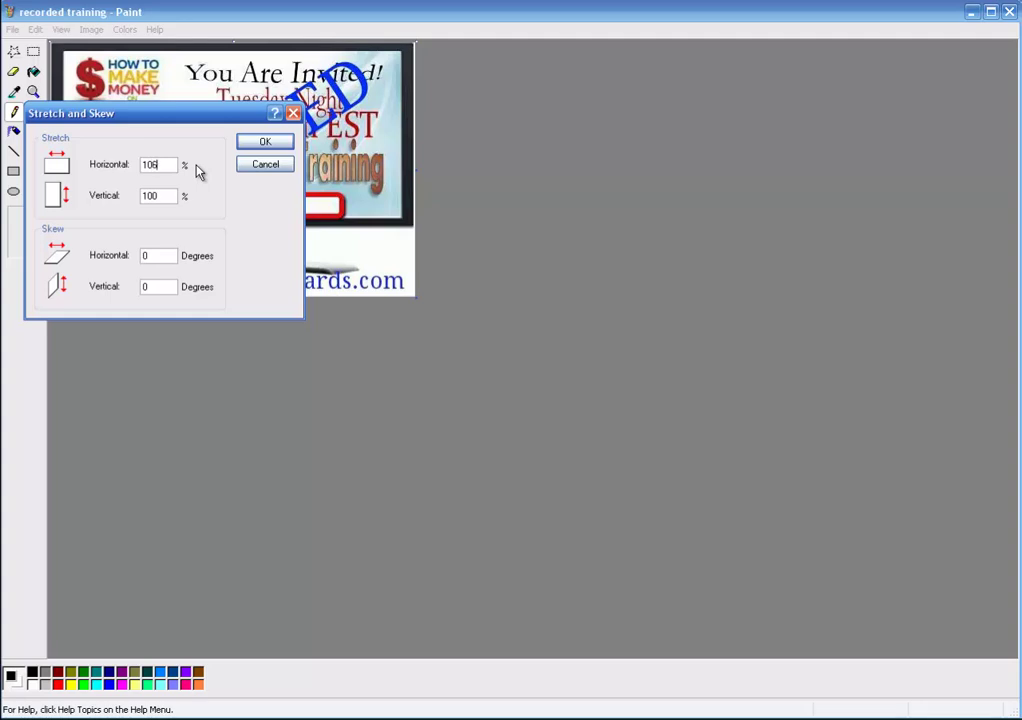
left_click_drag(153, 197, 118, 205)
type("79")
left_click(270, 143)
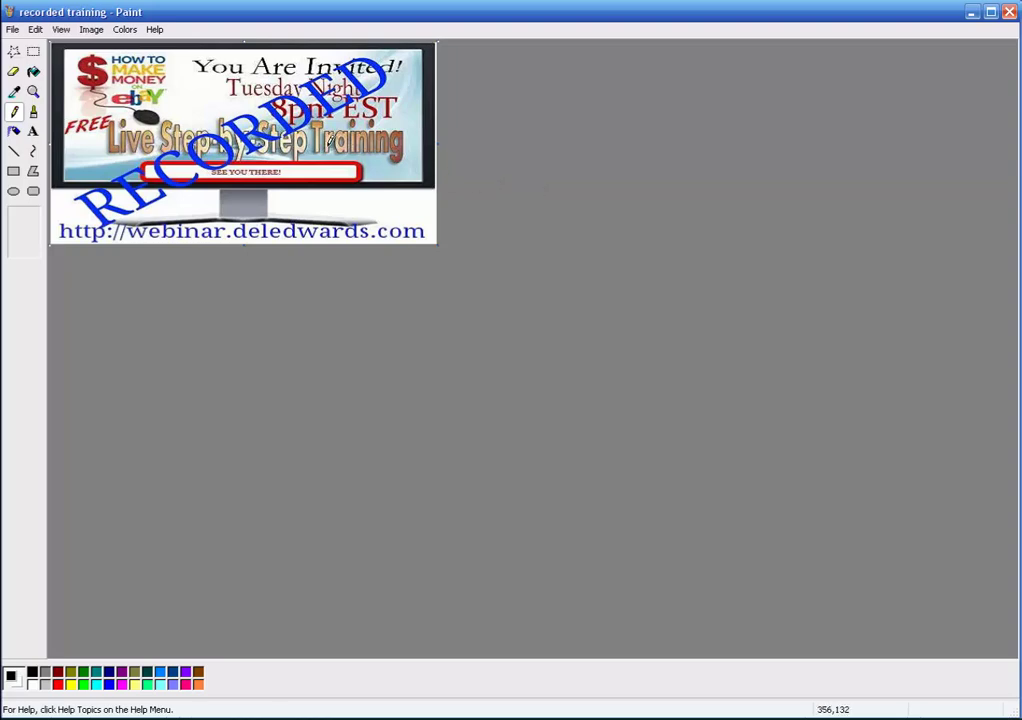
left_click(90, 29)
left_click(105, 93)
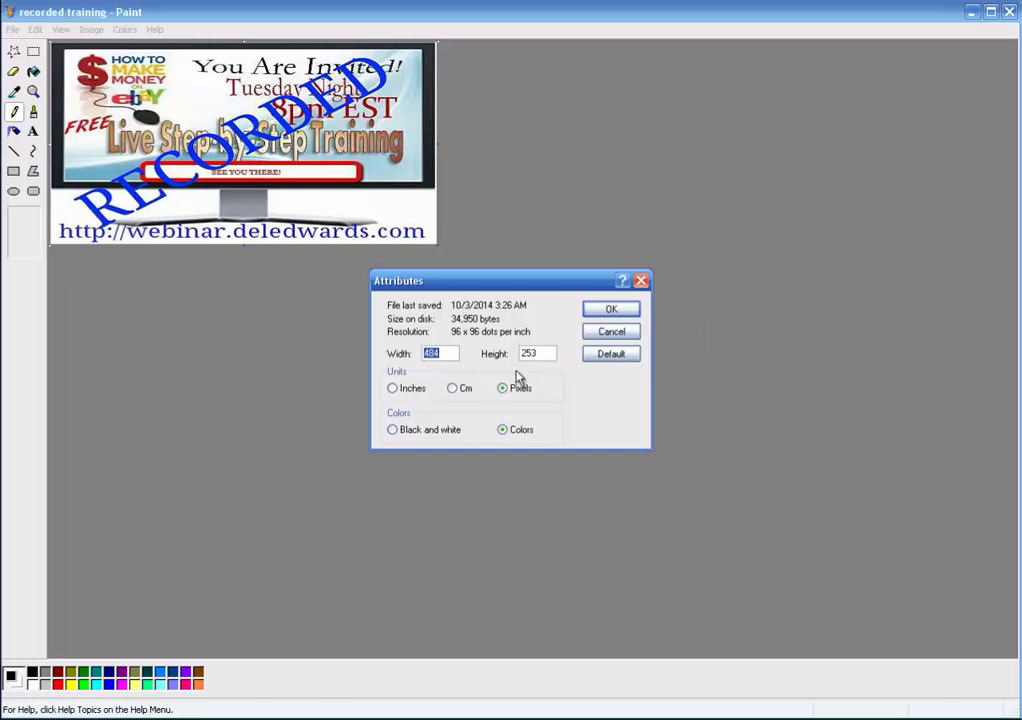
Close the Attributes dialog and save the resized 484 × 253 image
key("Escape")
left_click(12, 29)
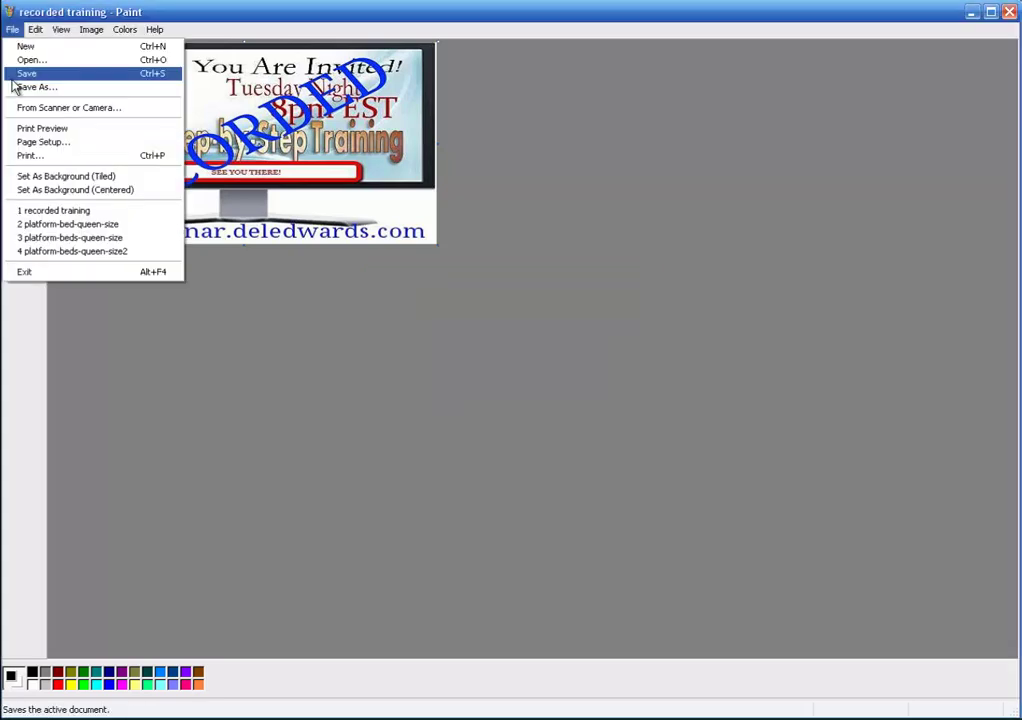
left_click(13, 77)
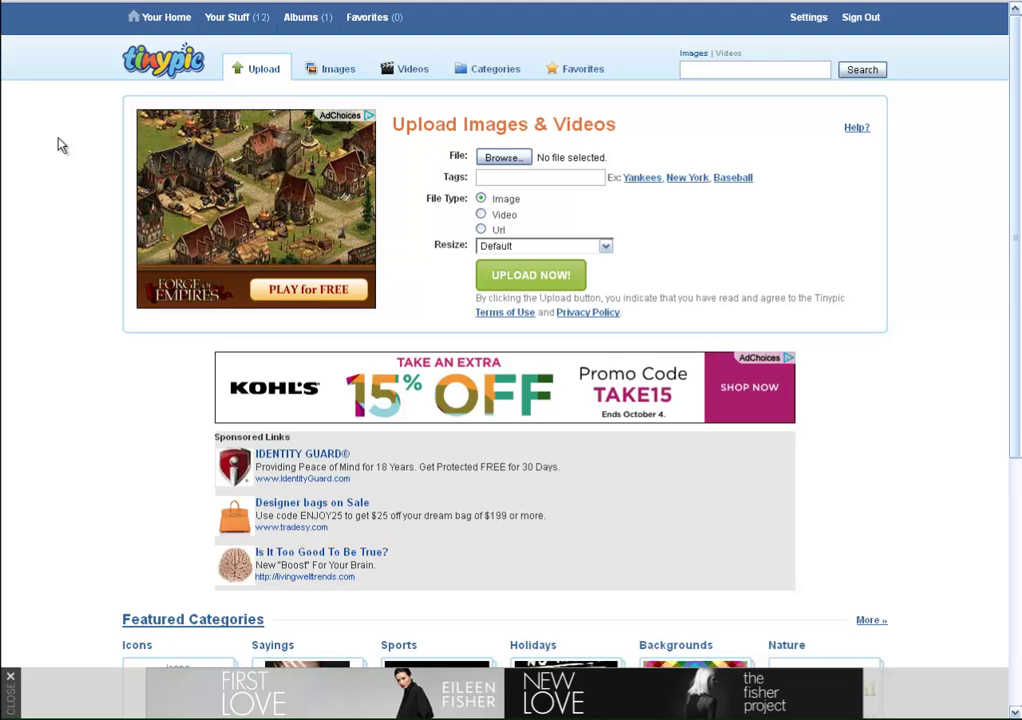
Browse to the image folder in My Documents and choose recorded training.jpg for upload
left_click(514, 163)
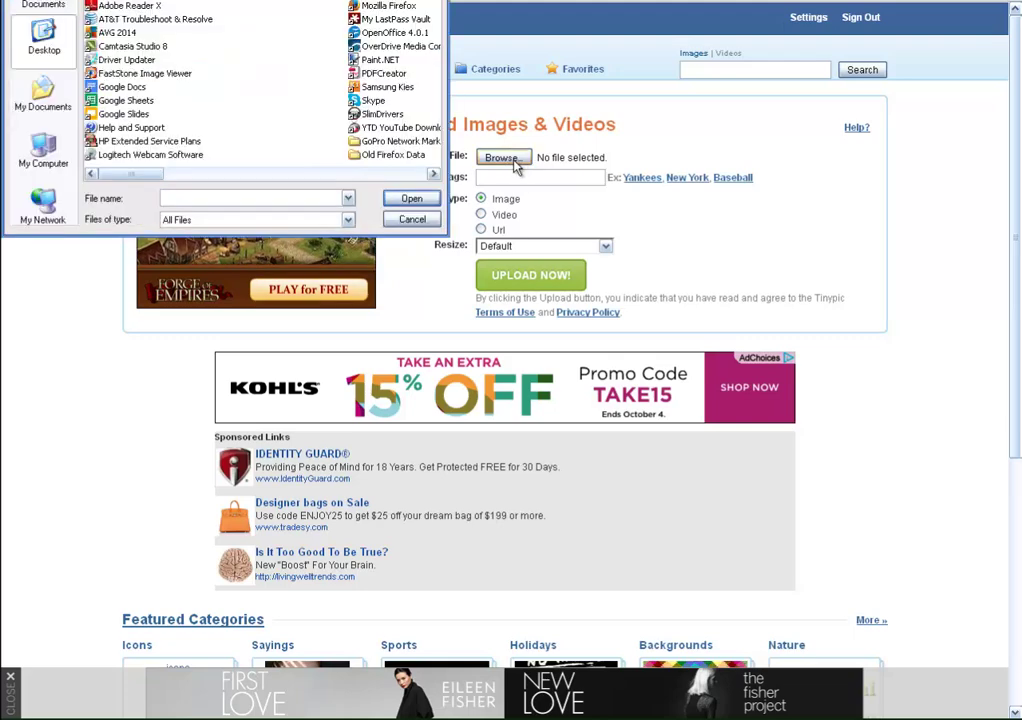
left_click(43, 95)
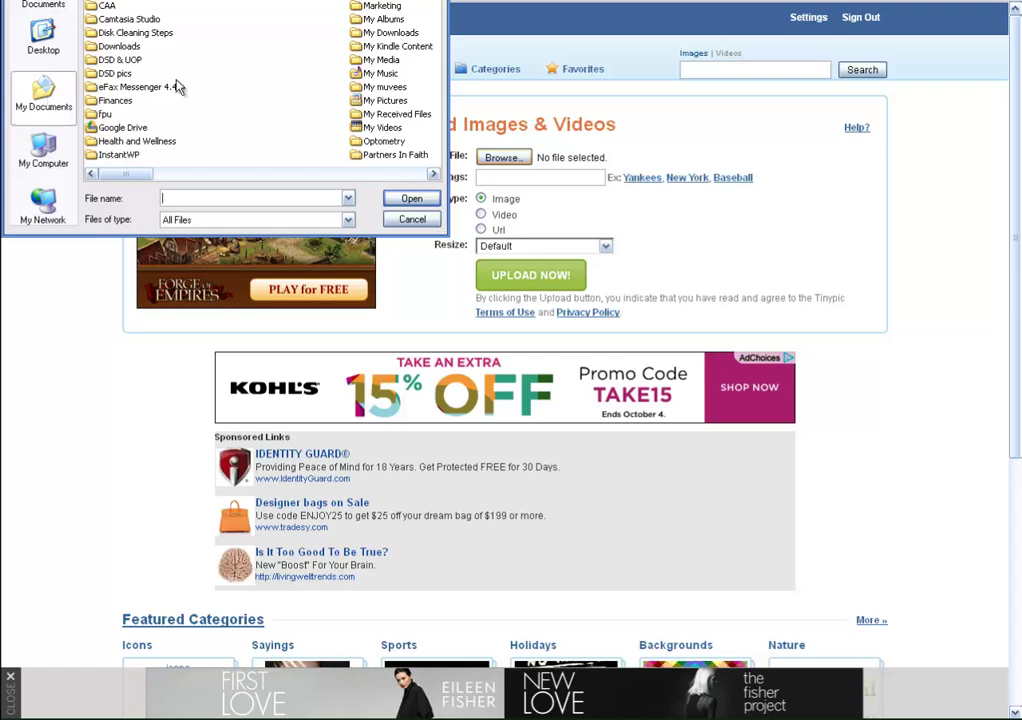
double_click(82, 60)
left_click(210, 175)
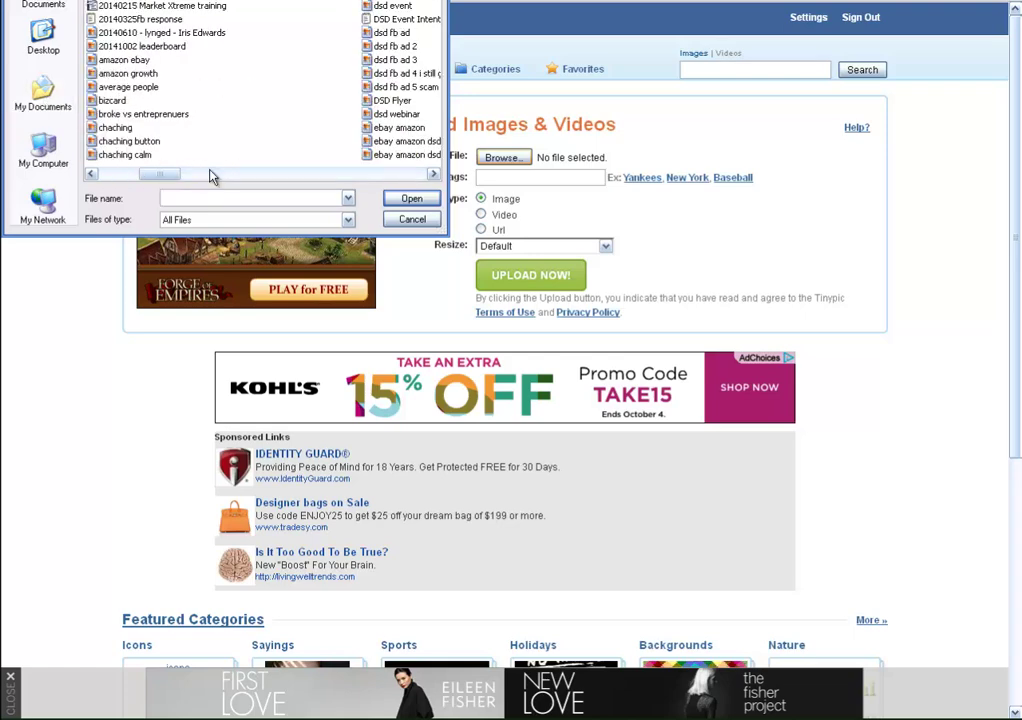
left_click(240, 175)
left_click(246, 174)
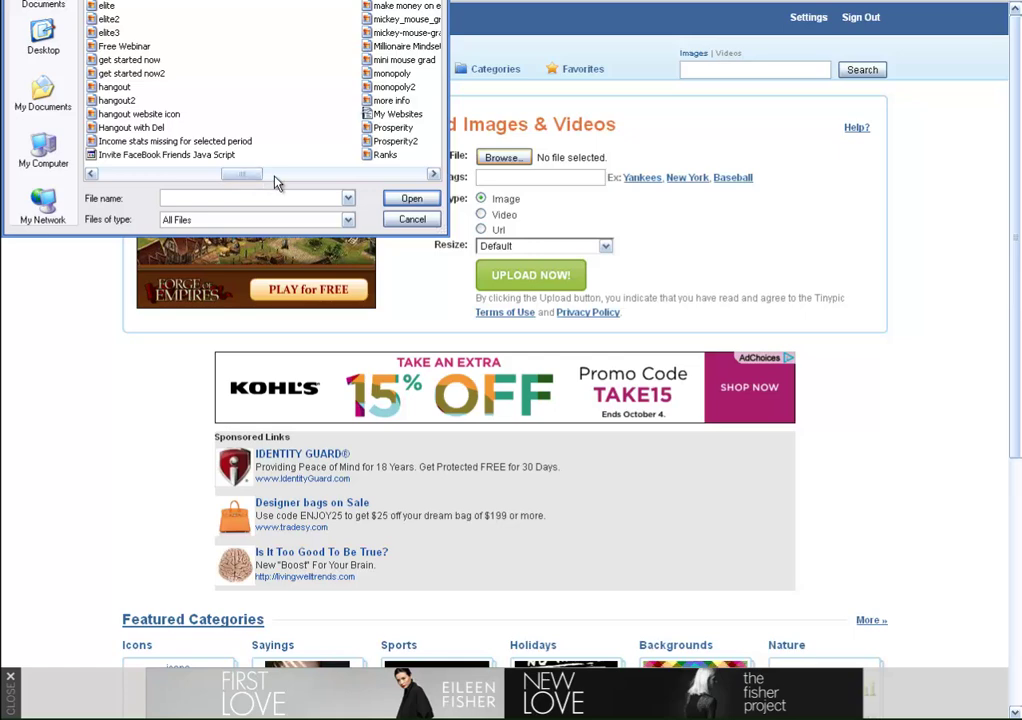
left_click(285, 176)
left_click(295, 173)
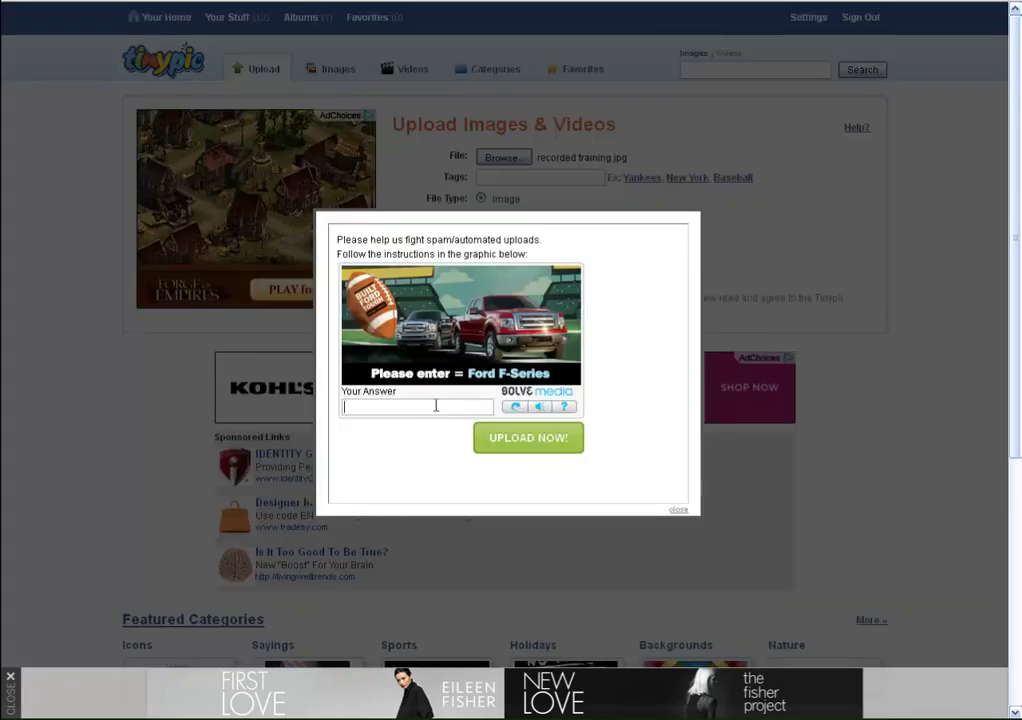
Enter the spam-check answer and submit the image upload
left_click(435, 406)
type("Ford F-S")
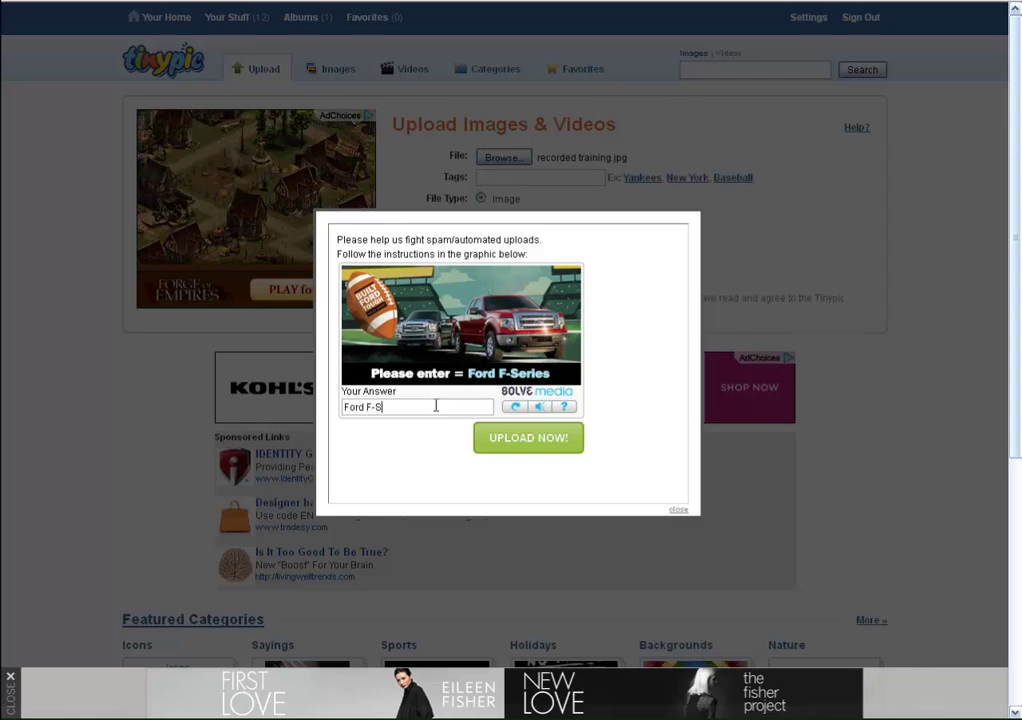
type("eries")
left_click(530, 439)
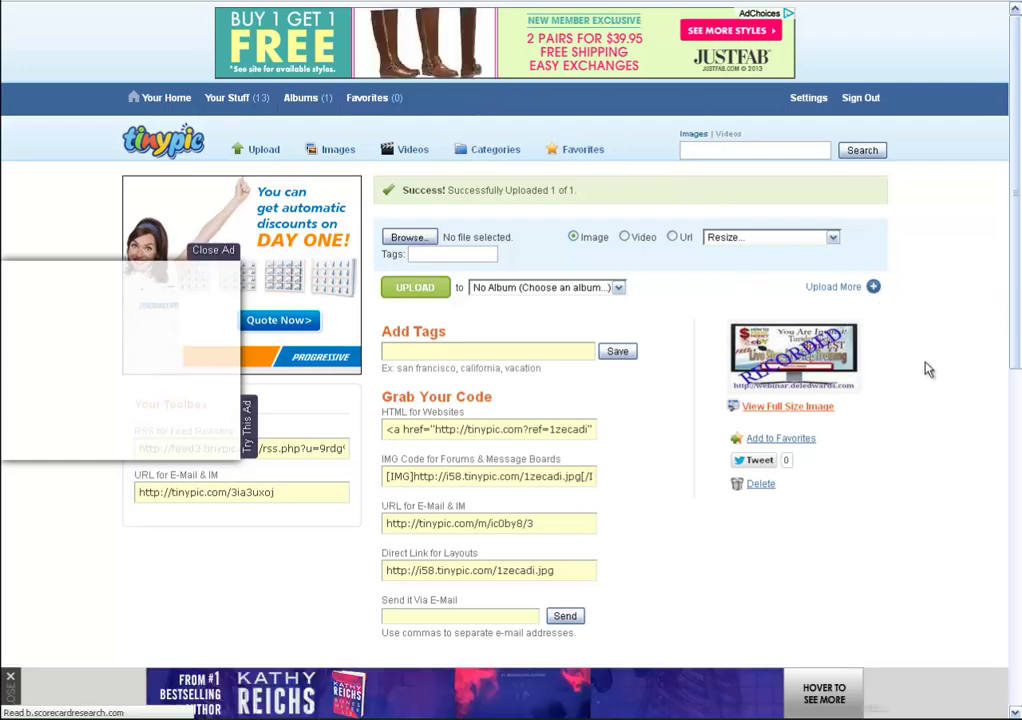
scroll(1016, 337, "down", 1)
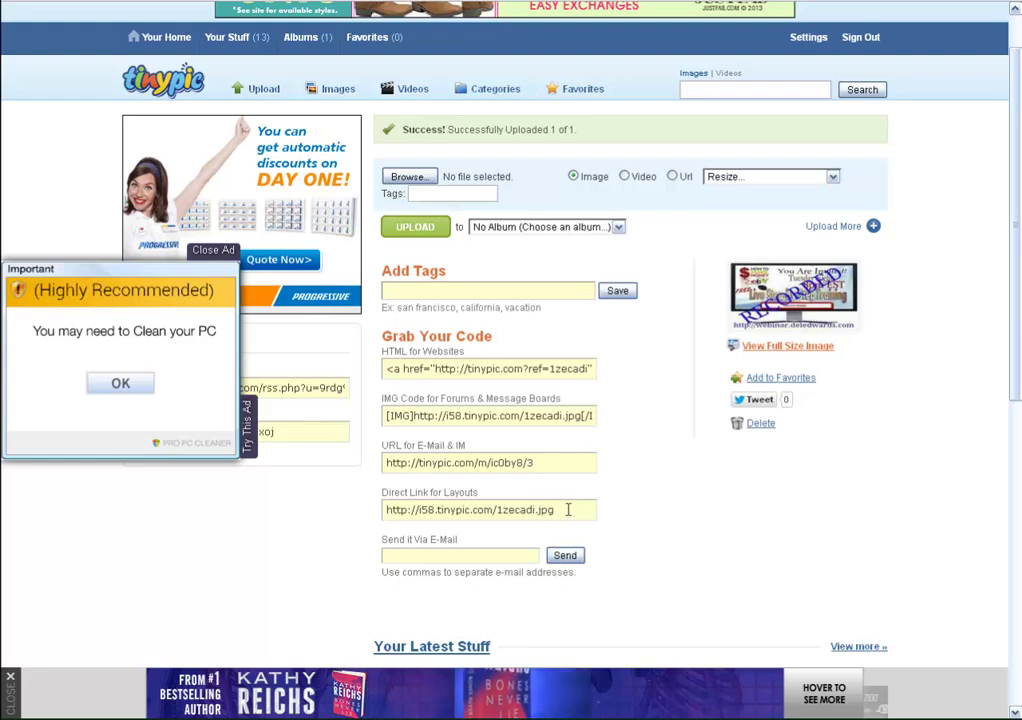
left_click_drag(547, 509, 447, 508)
right_click(450, 510)
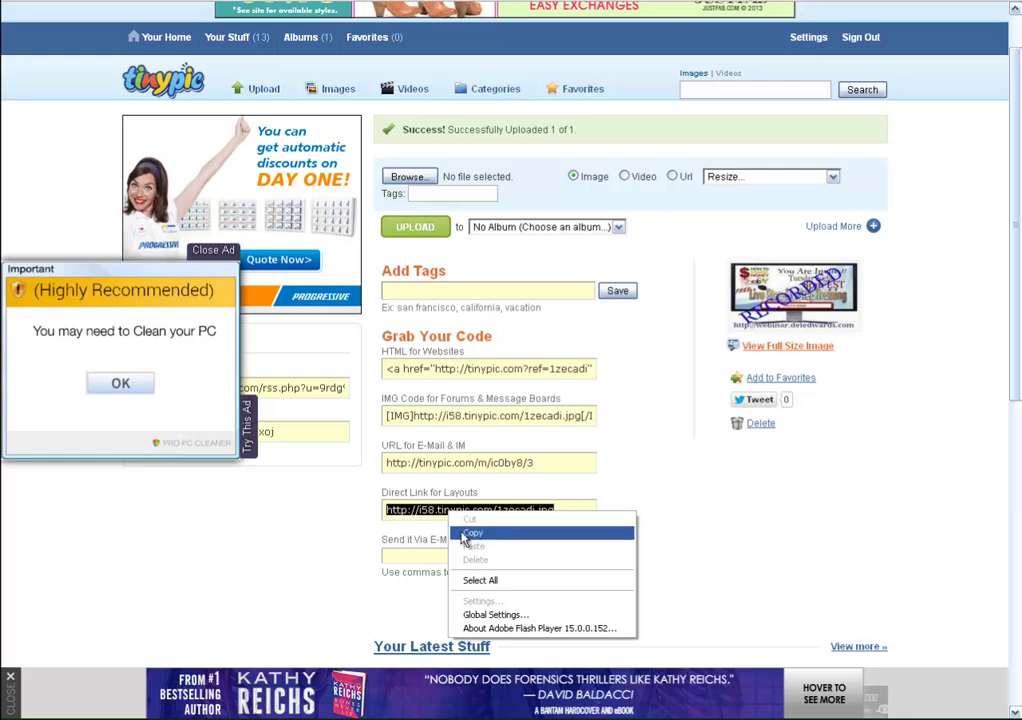
left_click(468, 533)
right_click(465, 512)
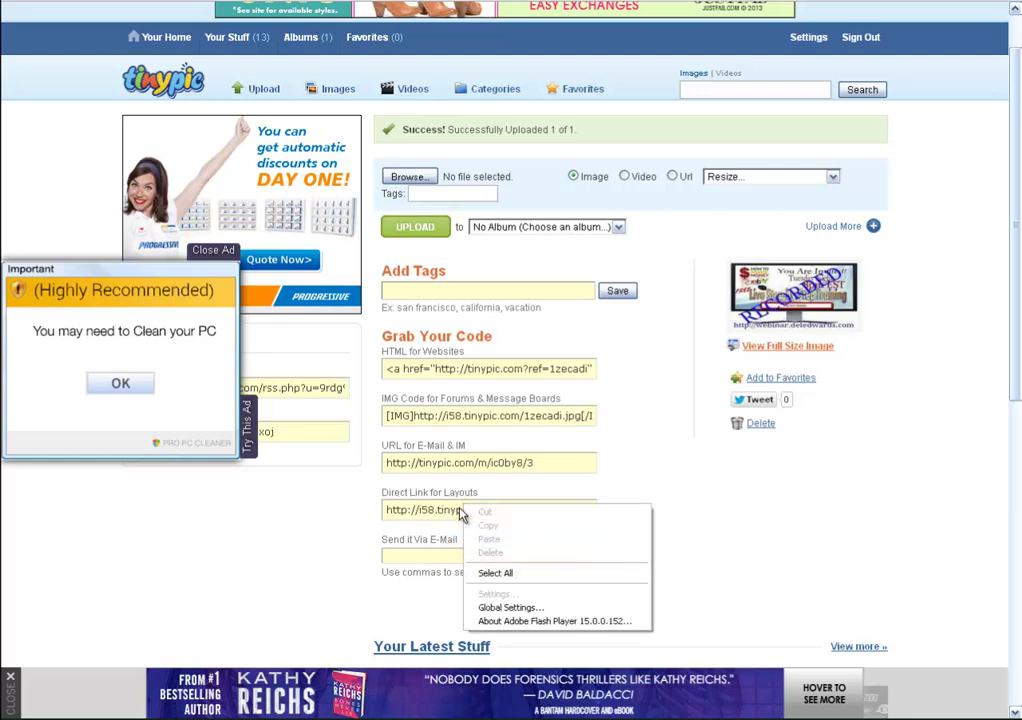
left_click(495, 573)
right_click(460, 509)
left_click(474, 528)
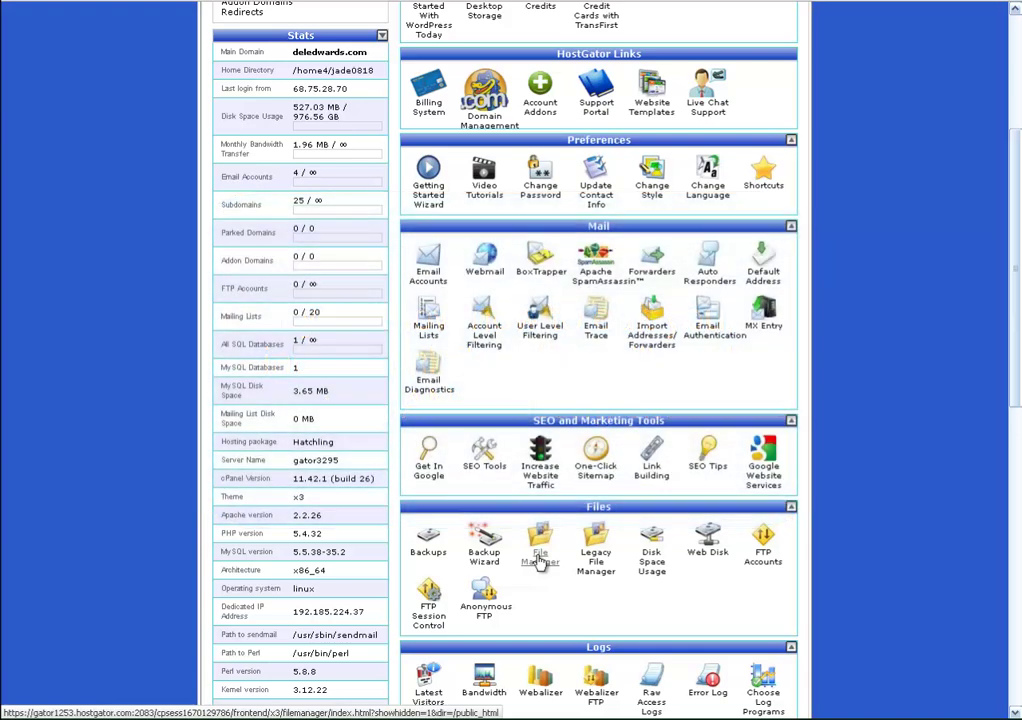
Open cPanel File Manager at the webinar domain's document root, /public_html/webinar
left_click(539, 560)
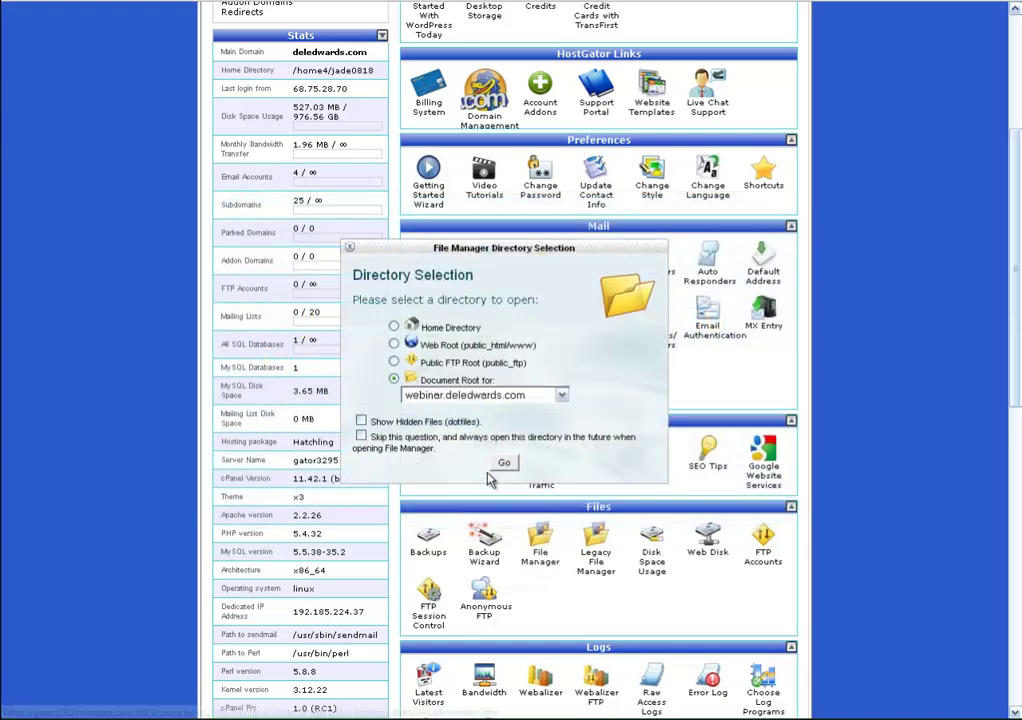
left_click(504, 462)
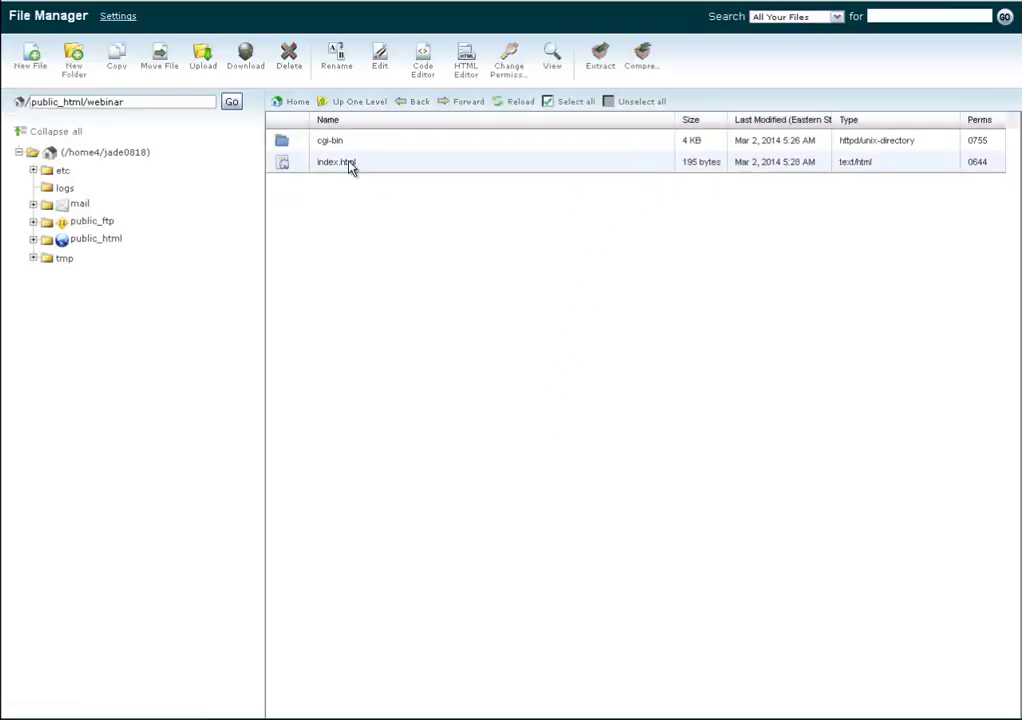
Open index.html for editing in the File Manager editor with utf-8 encoding
right_click(350, 166)
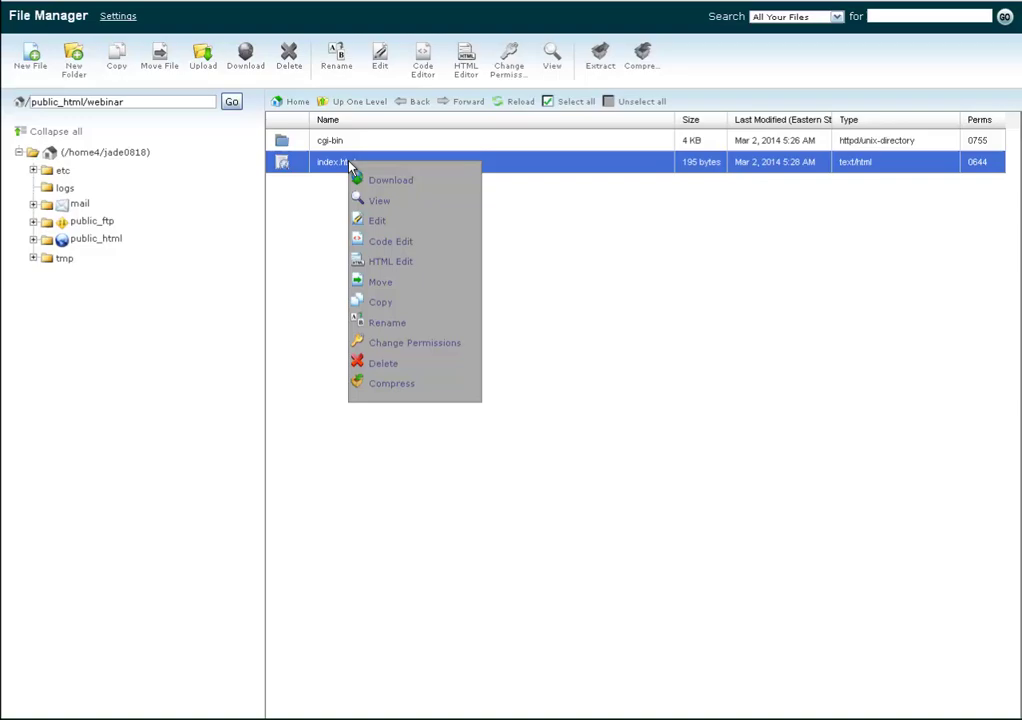
left_click(380, 221)
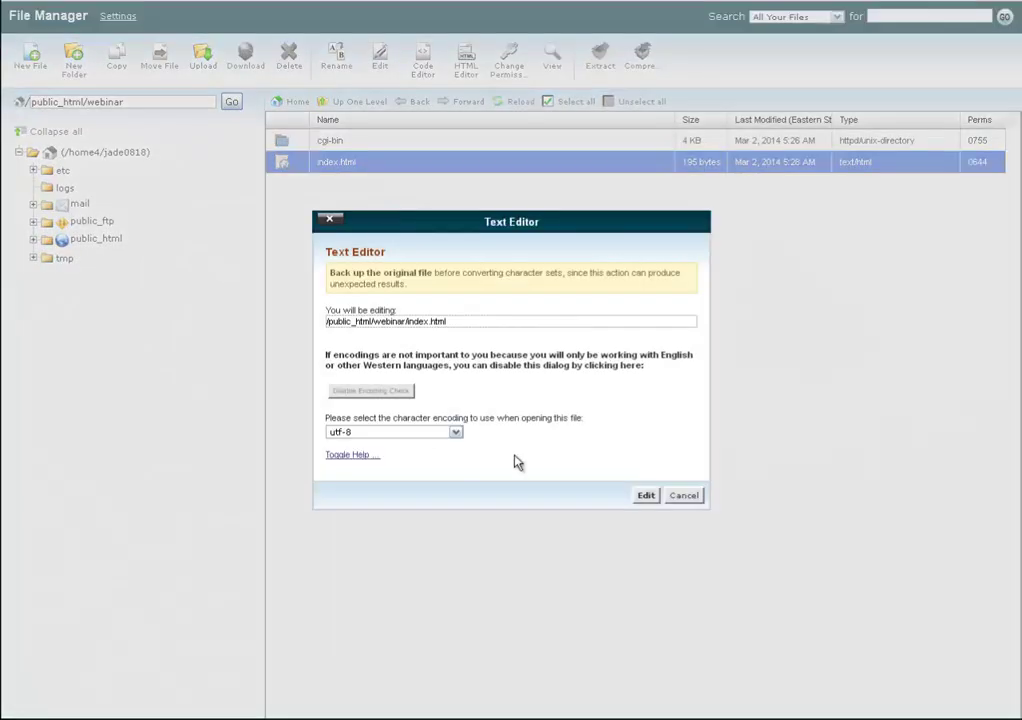
left_click(646, 496)
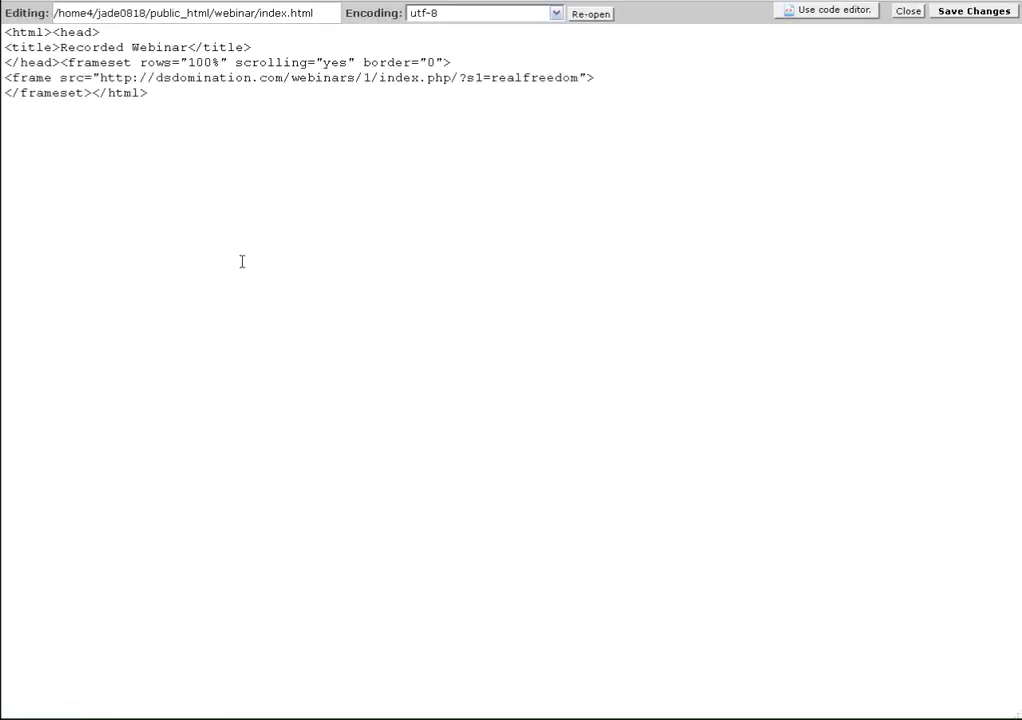
left_click(6, 30)
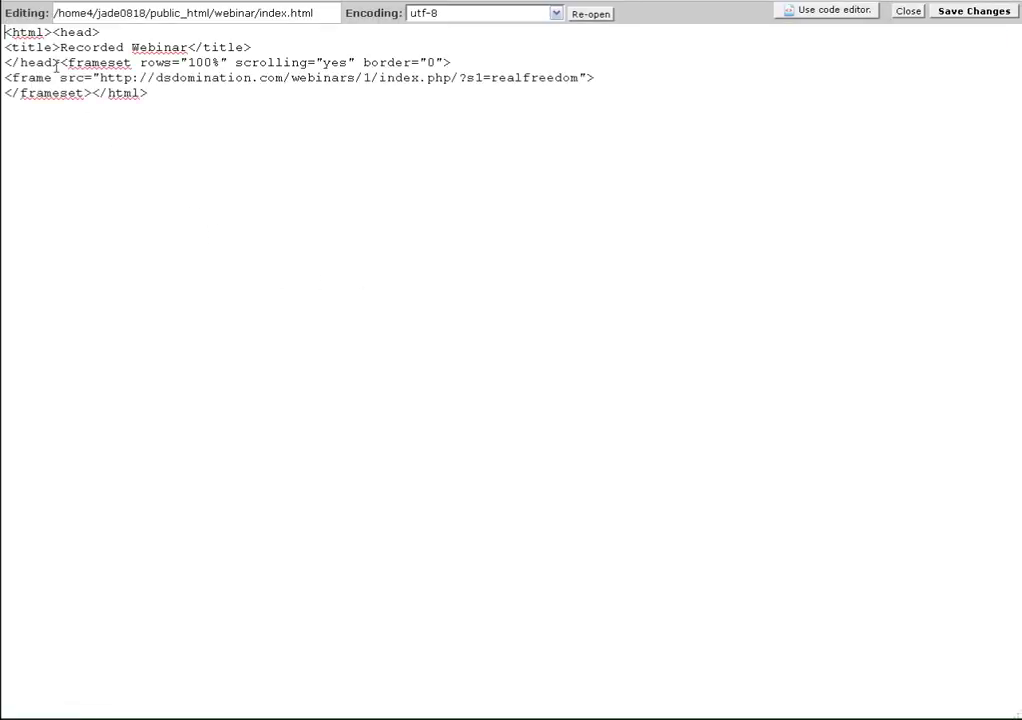
key("Return")
key("Return")
key("Return")
key("Return")
key("Return")
key("Return")
key("Return")
key("Return")
key("Return")
key("Return")
key("Return")
key("Return")
key("Return")
key("Return")
key("Return")
key("Return")
key("Return")
key("Return")
key("Return")
key("Return")
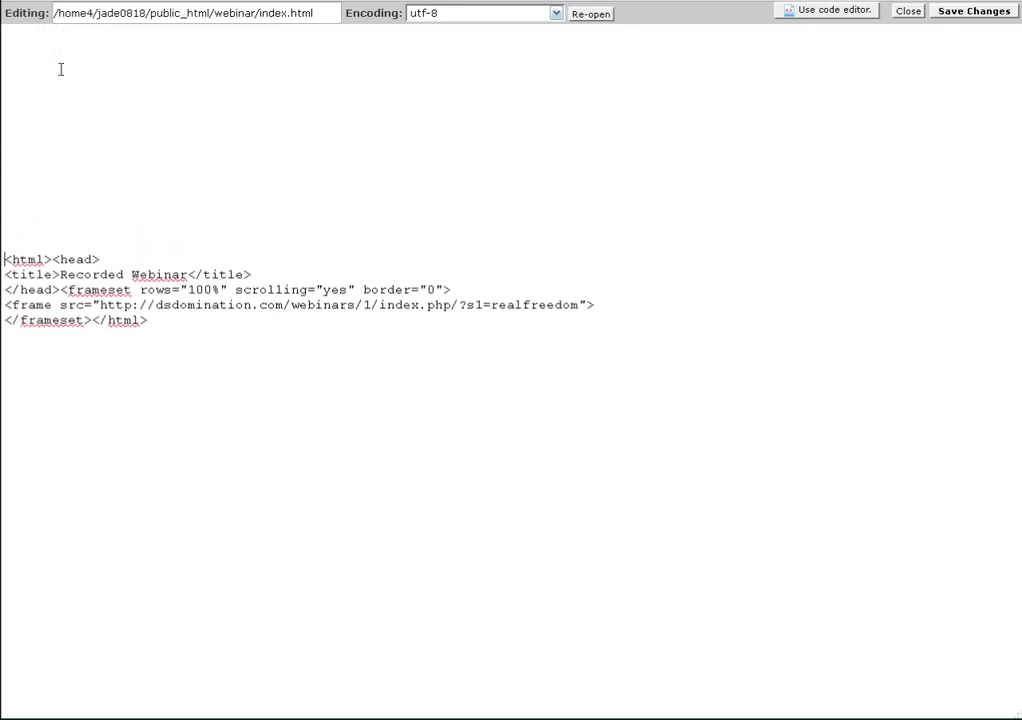
left_click(88, 492)
left_click_drag(28, 450, 32, 450)
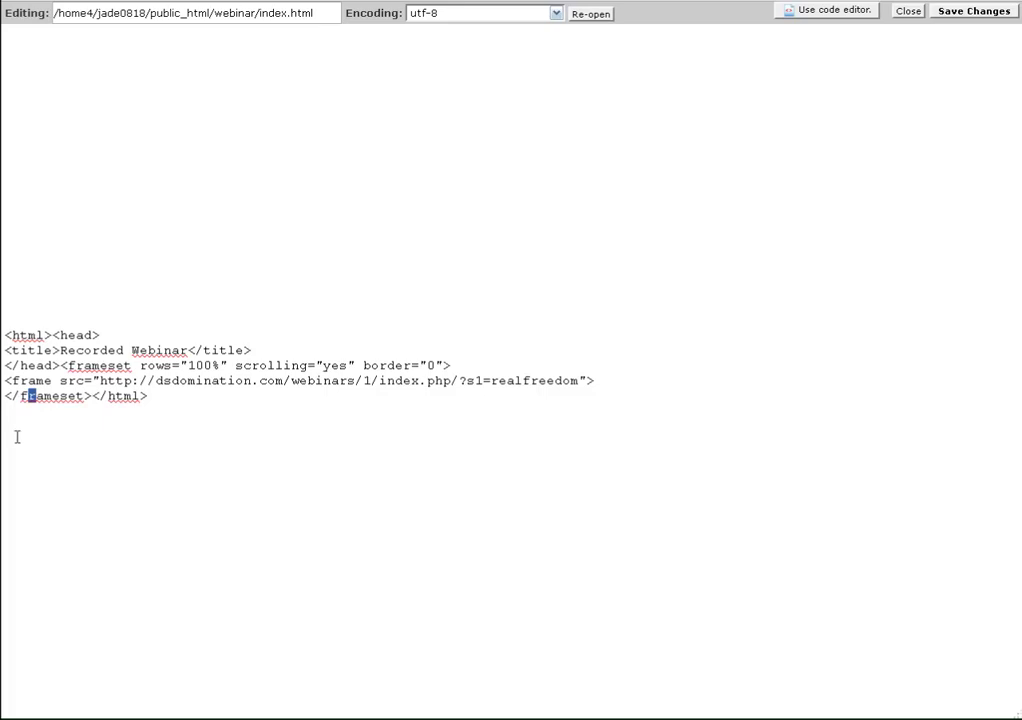
left_click(75, 292)
right_click(75, 292)
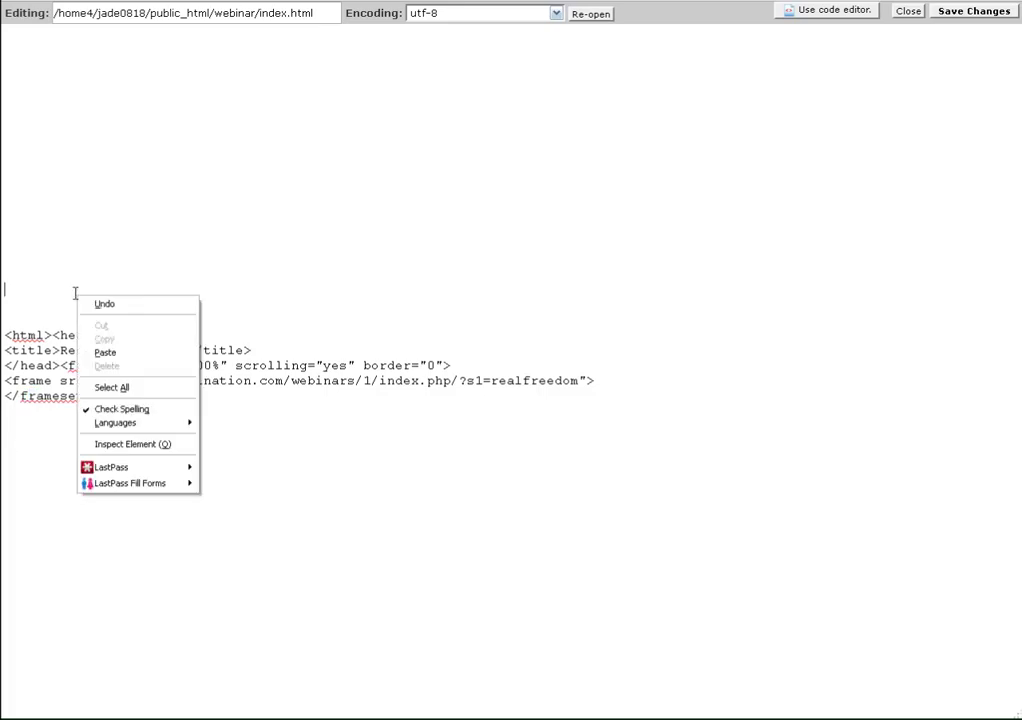
left_click(93, 352)
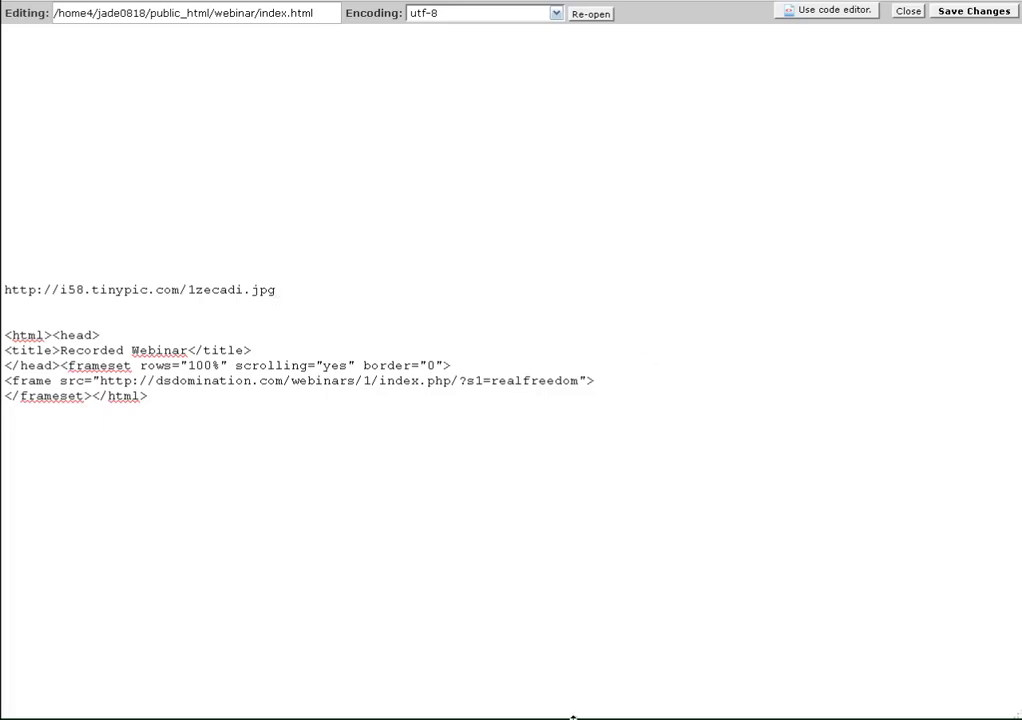
mouse_move(573, 716)
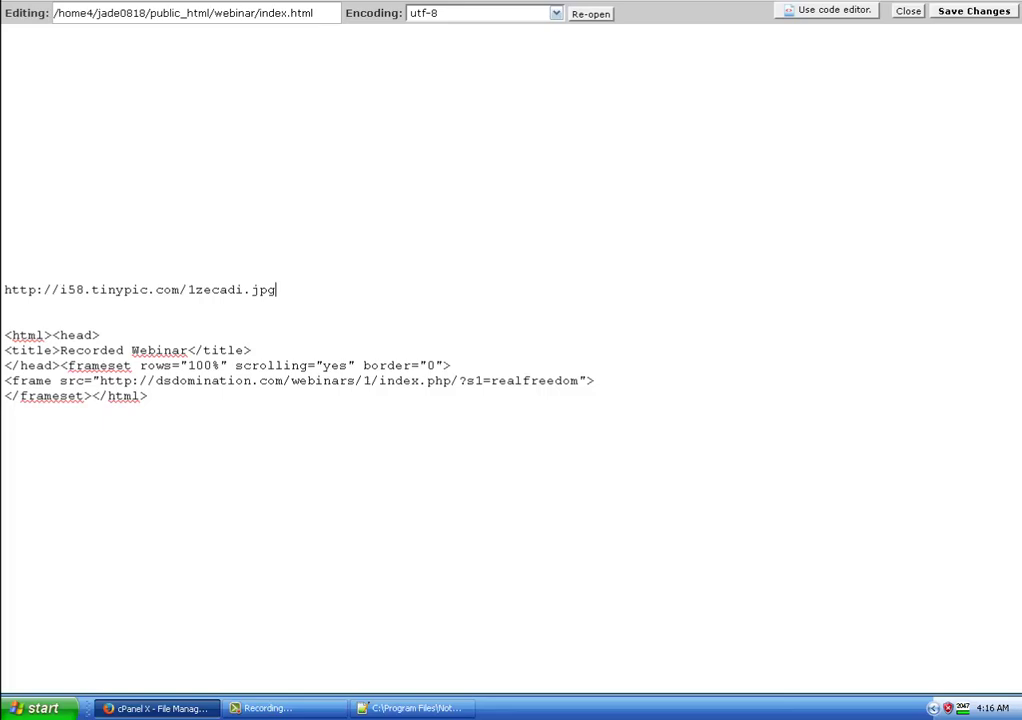
Copy the thumbnail redirect template from Notepad++ and return to the index.html editor in Firefox
left_click(418, 710)
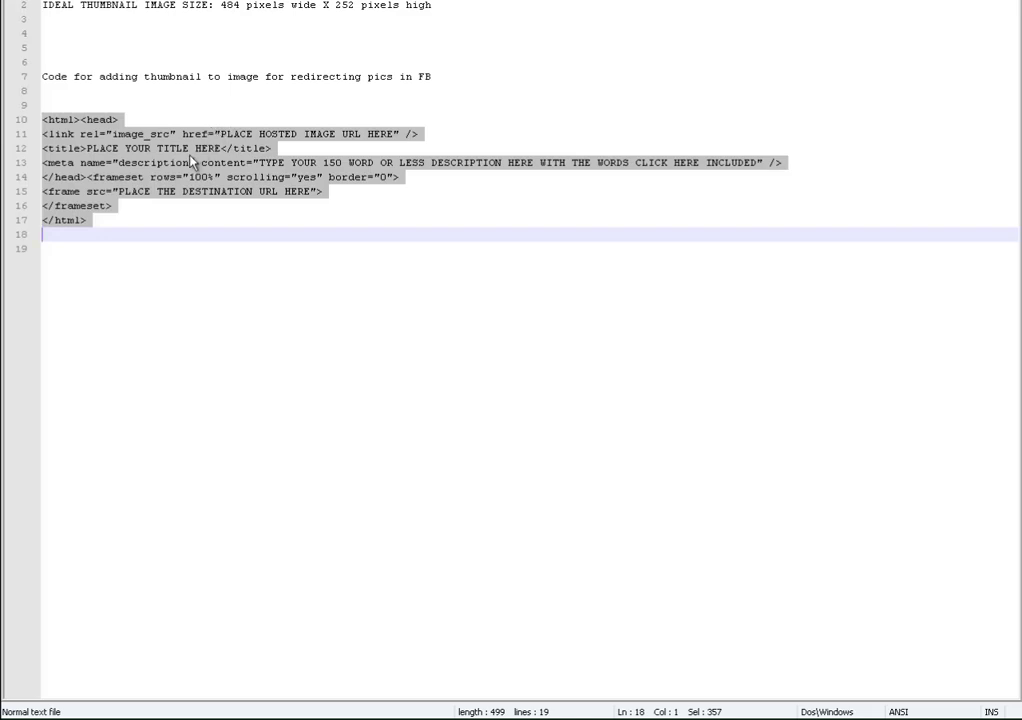
right_click(148, 163)
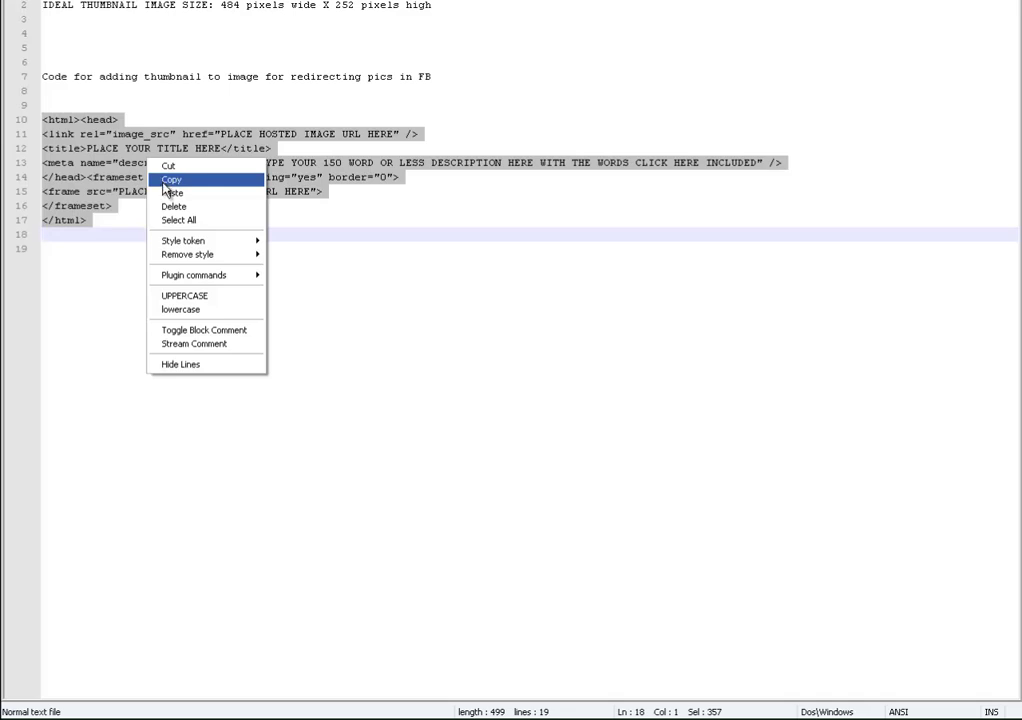
left_click(165, 183)
mouse_move(433, 712)
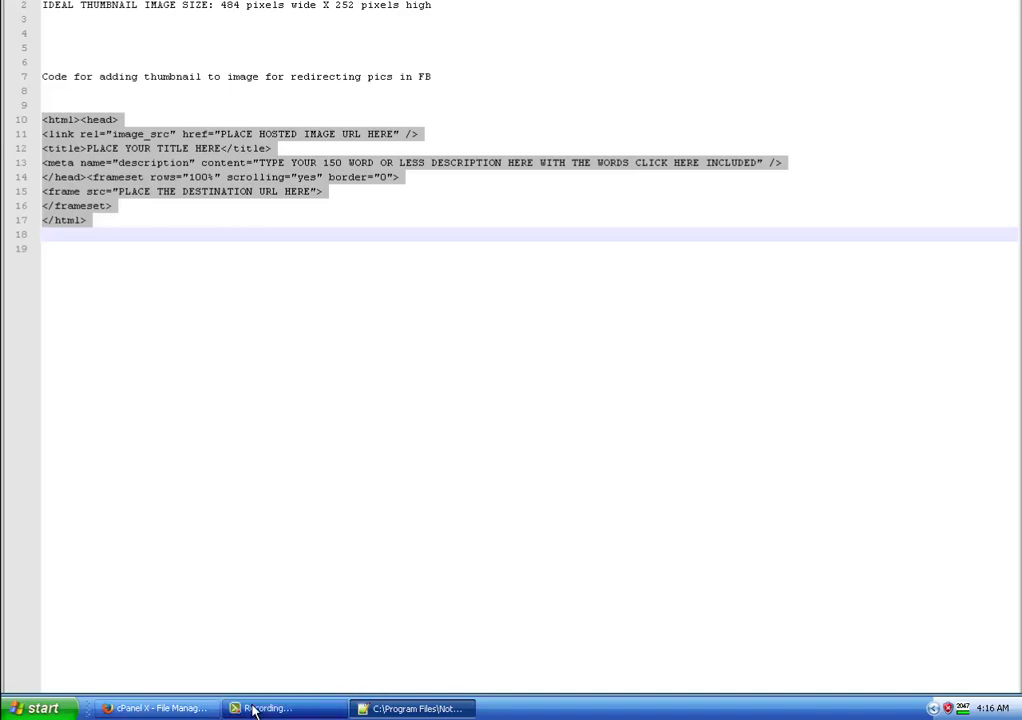
left_click(186, 709)
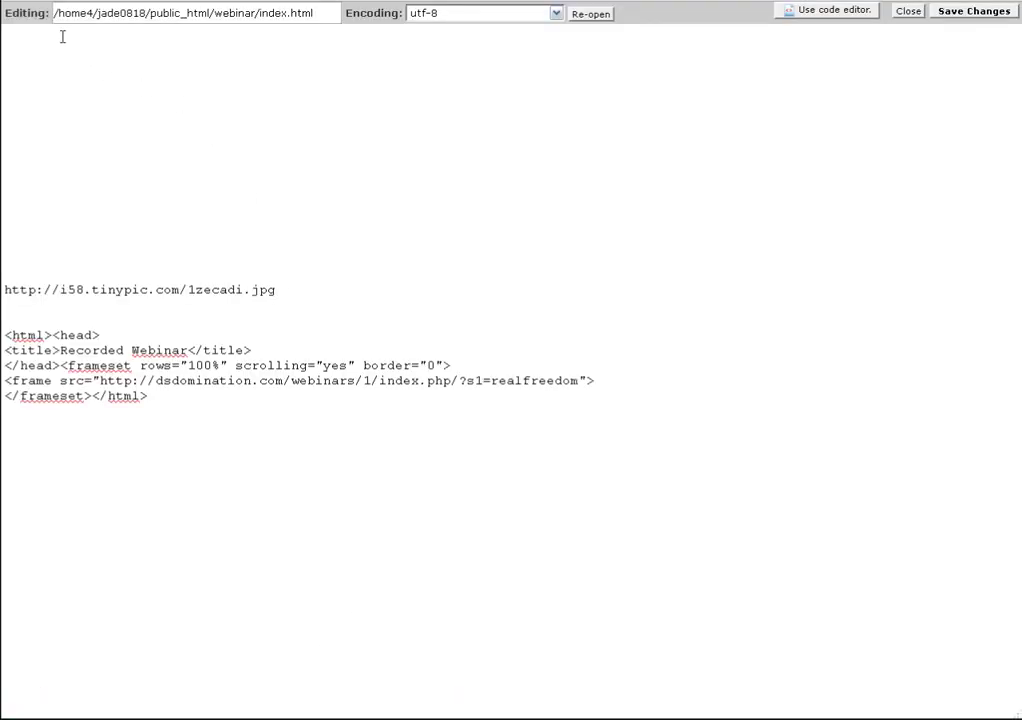
Paste the thumbnail template, with its placeholders, at the very top of index.html
right_click(11, 32)
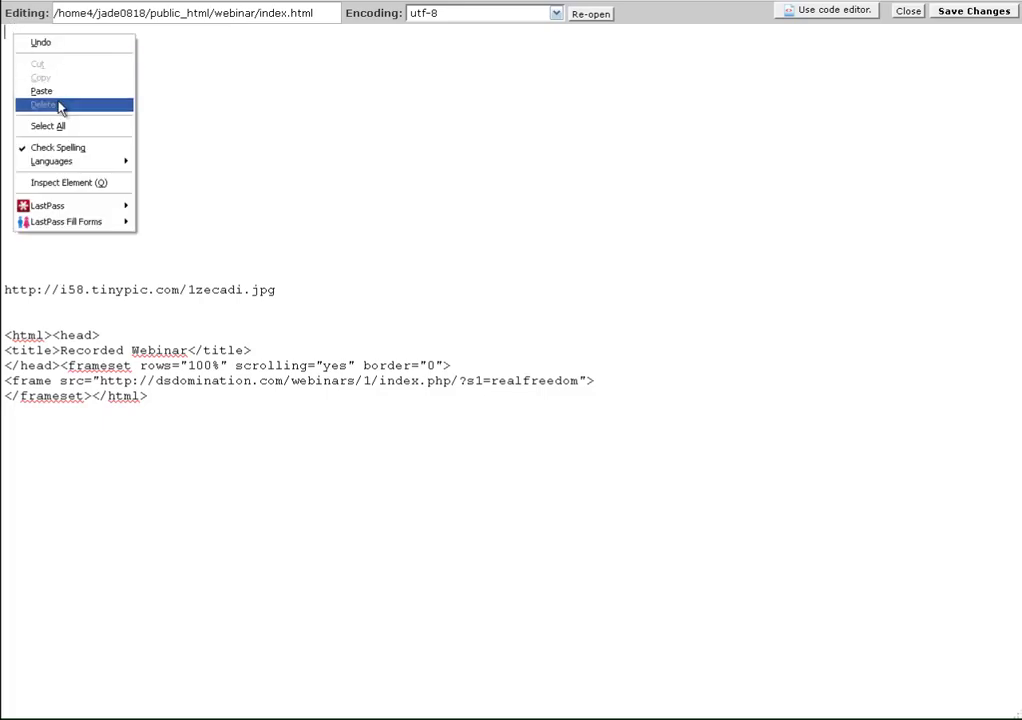
left_click(58, 89)
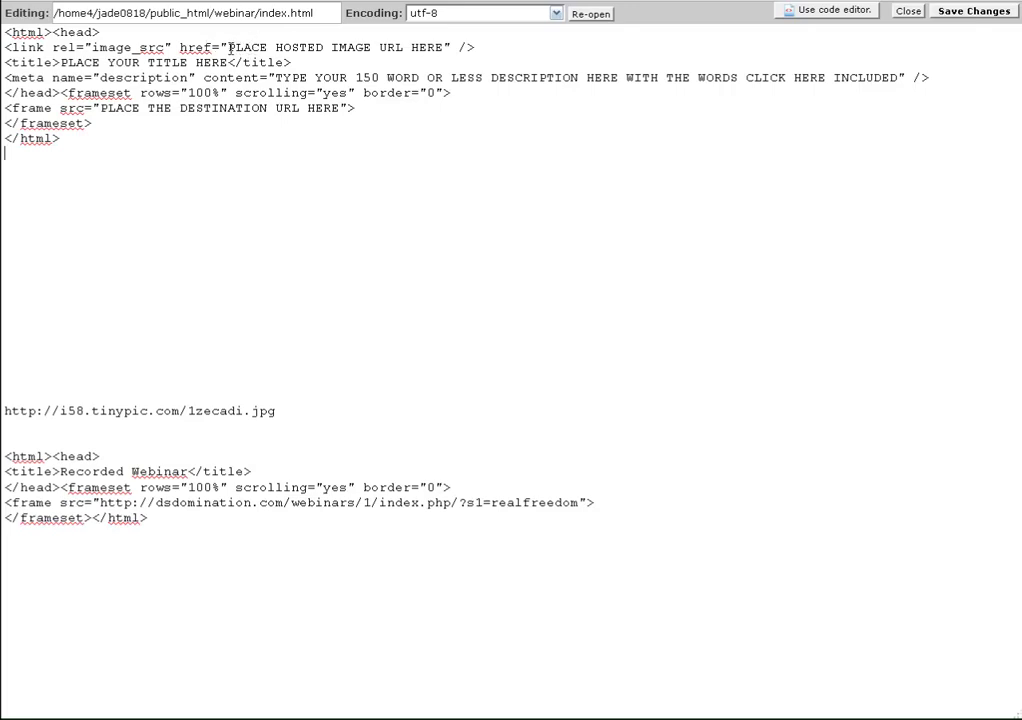
Cut the loose tinypic image URL line out of index.html
left_click_drag(230, 48, 440, 48)
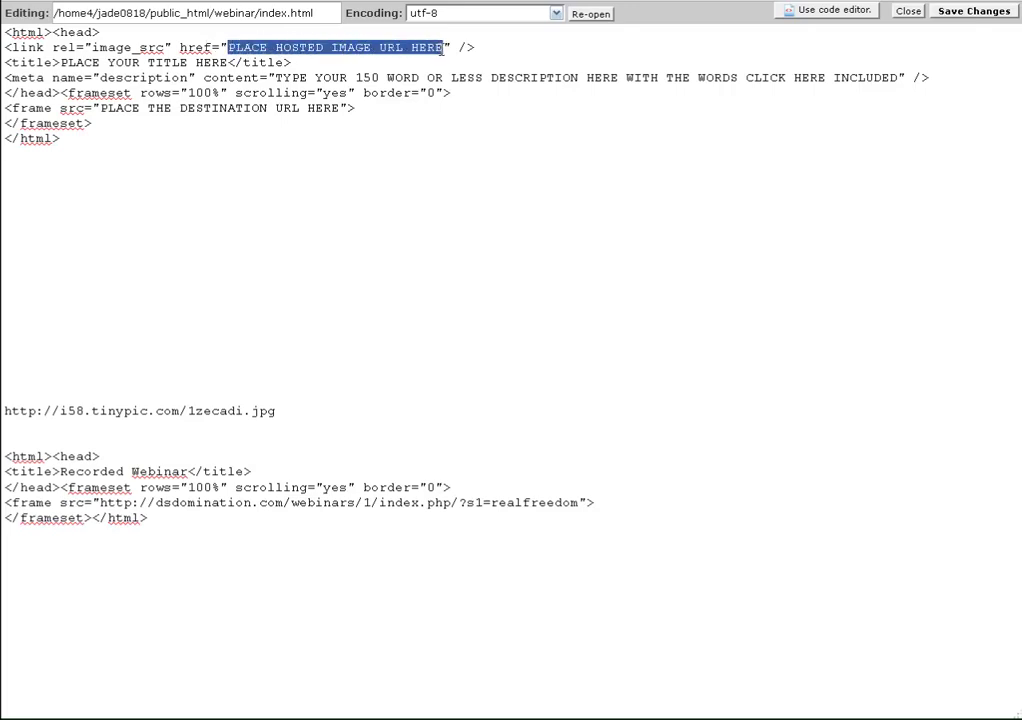
left_click(267, 384)
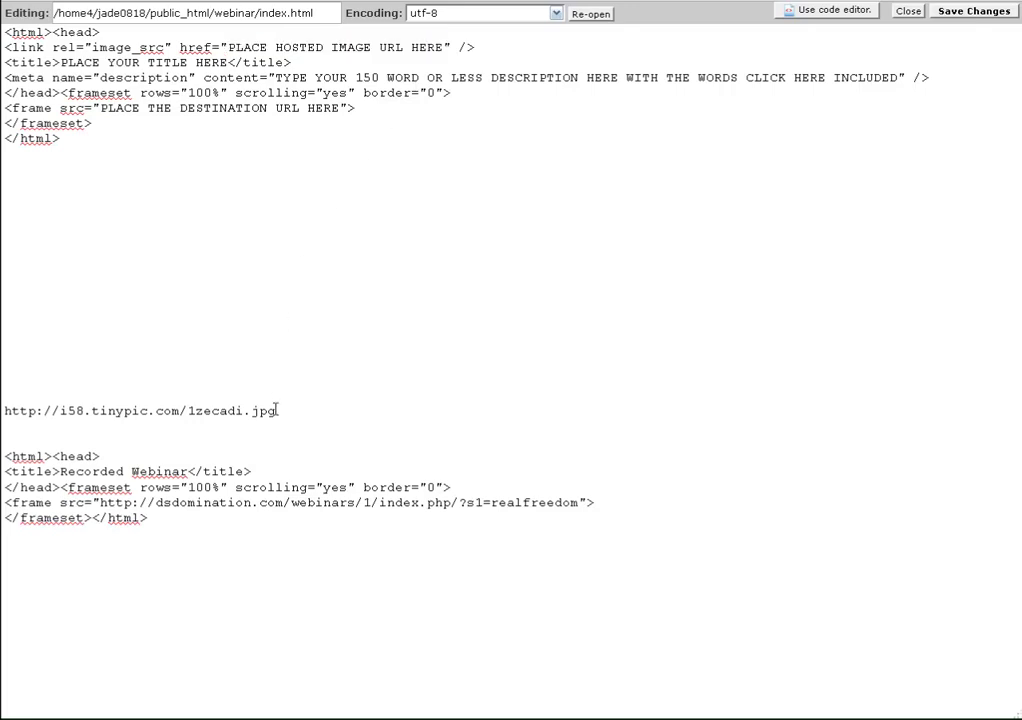
left_click_drag(276, 410, 4, 410)
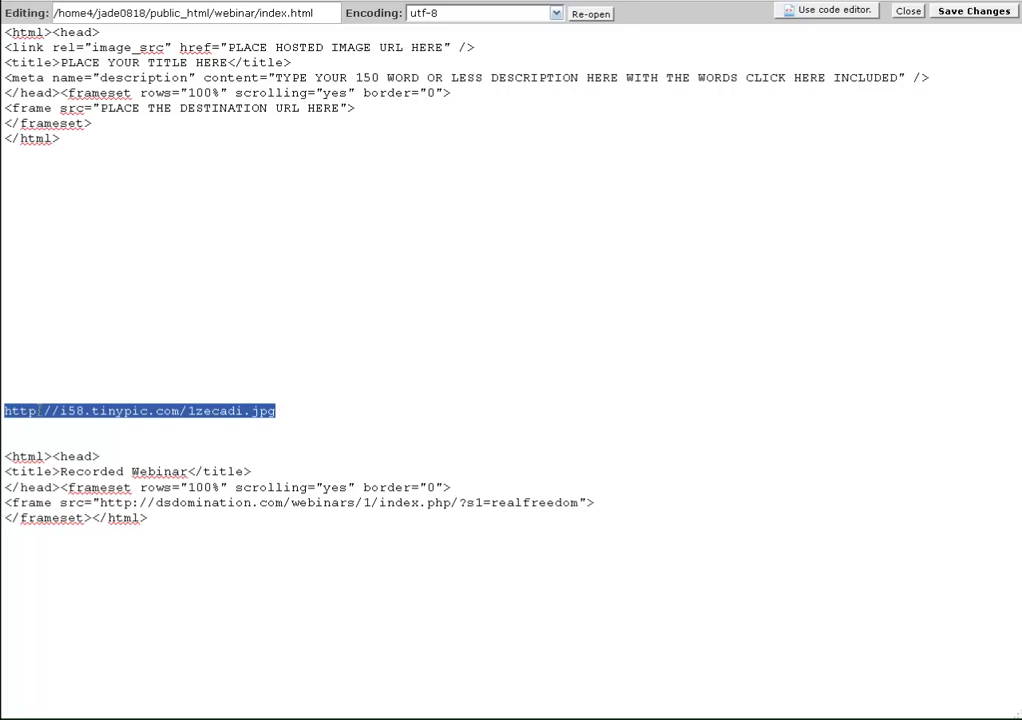
right_click(40, 411)
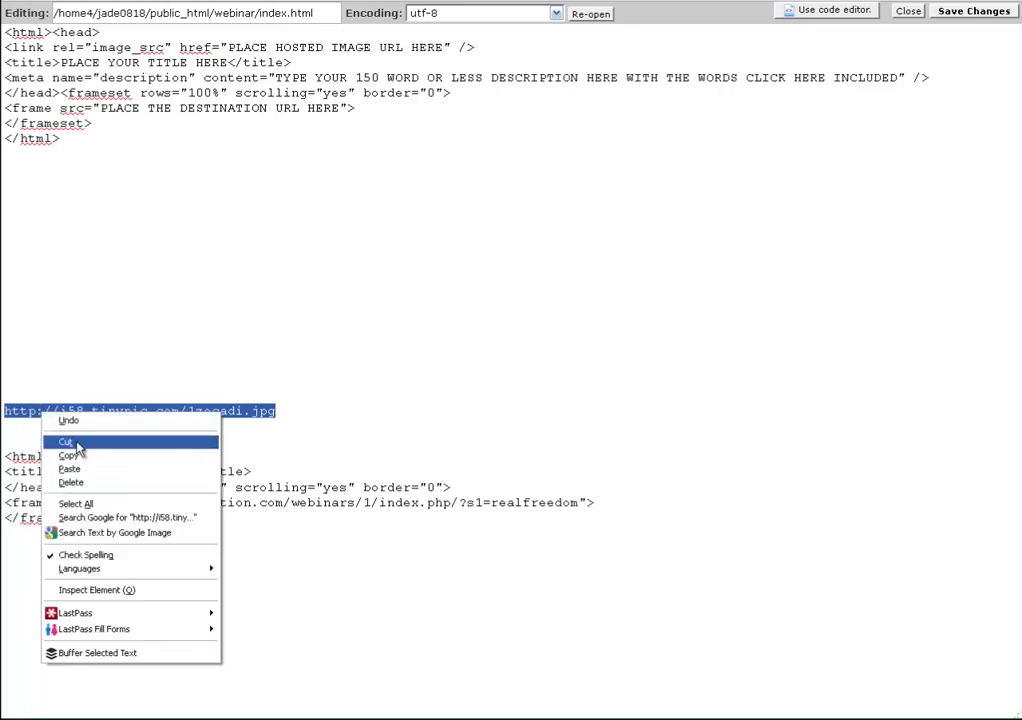
left_click(79, 444)
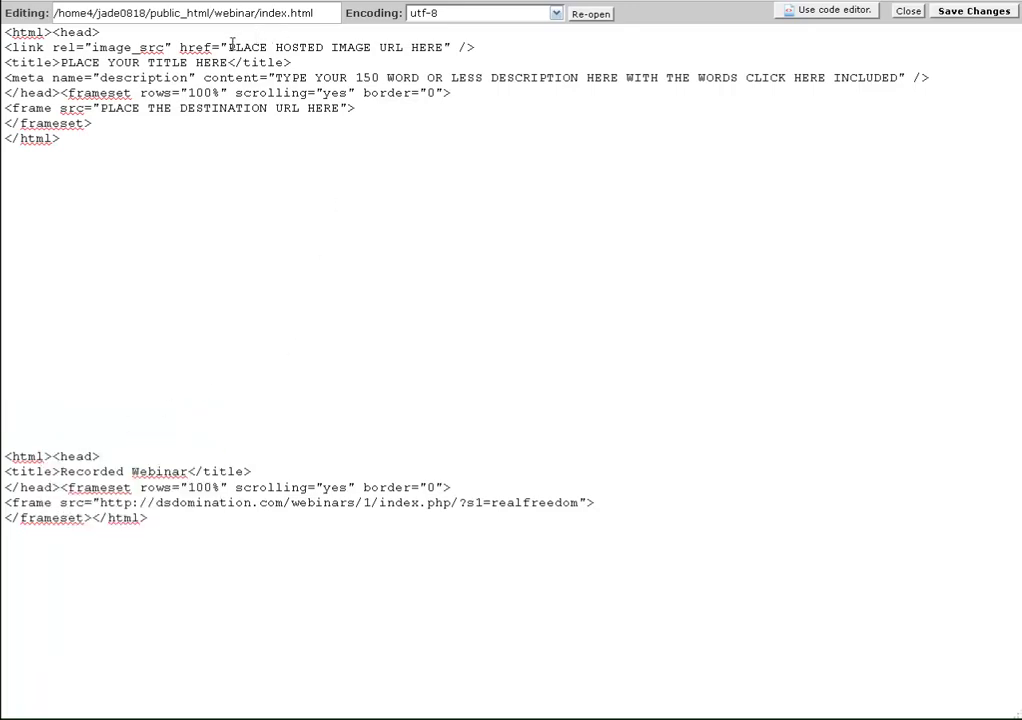
Paste the tinypic URL over the PLACE HOSTED IMAGE URL HERE placeholder in the link tag
left_click_drag(228, 47, 446, 46)
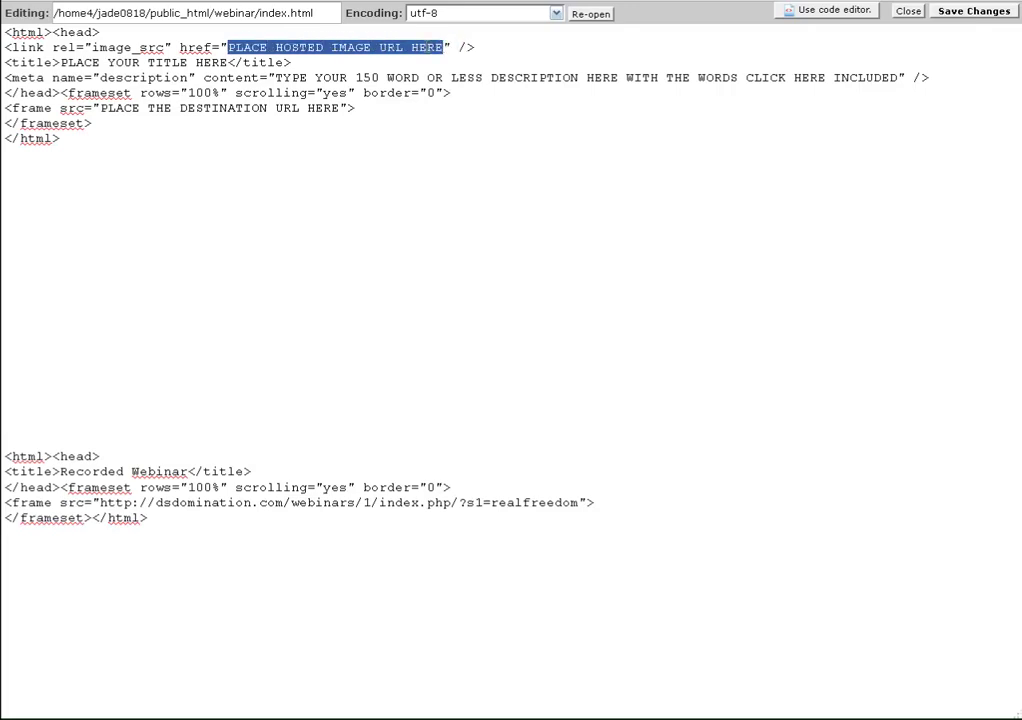
right_click(434, 48)
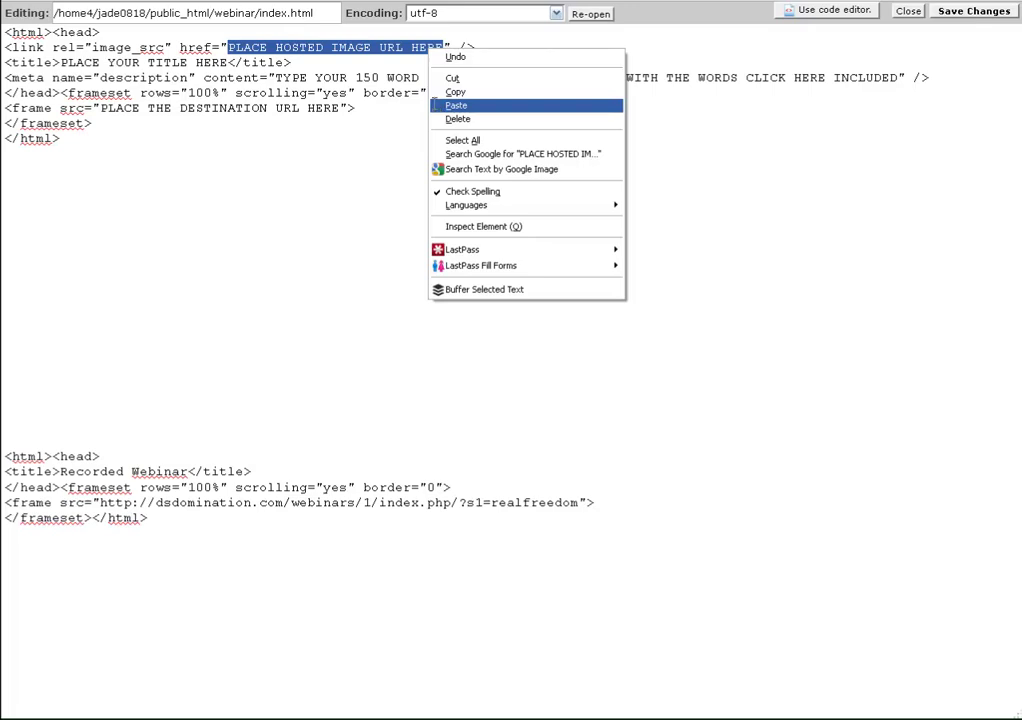
left_click(436, 105)
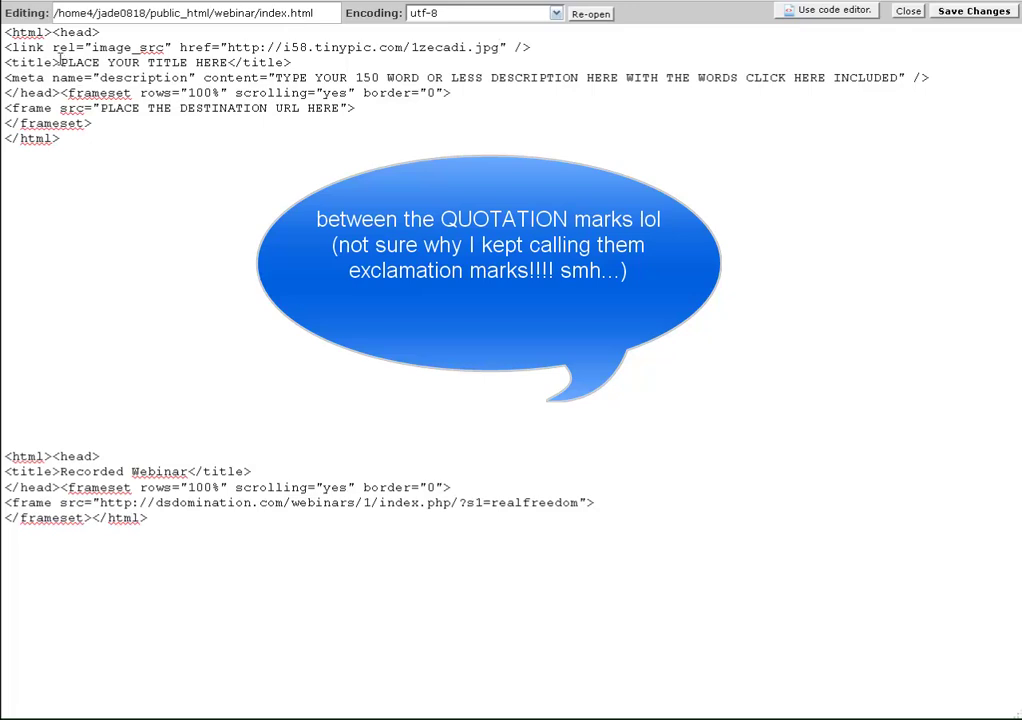
left_click_drag(60, 62, 228, 62)
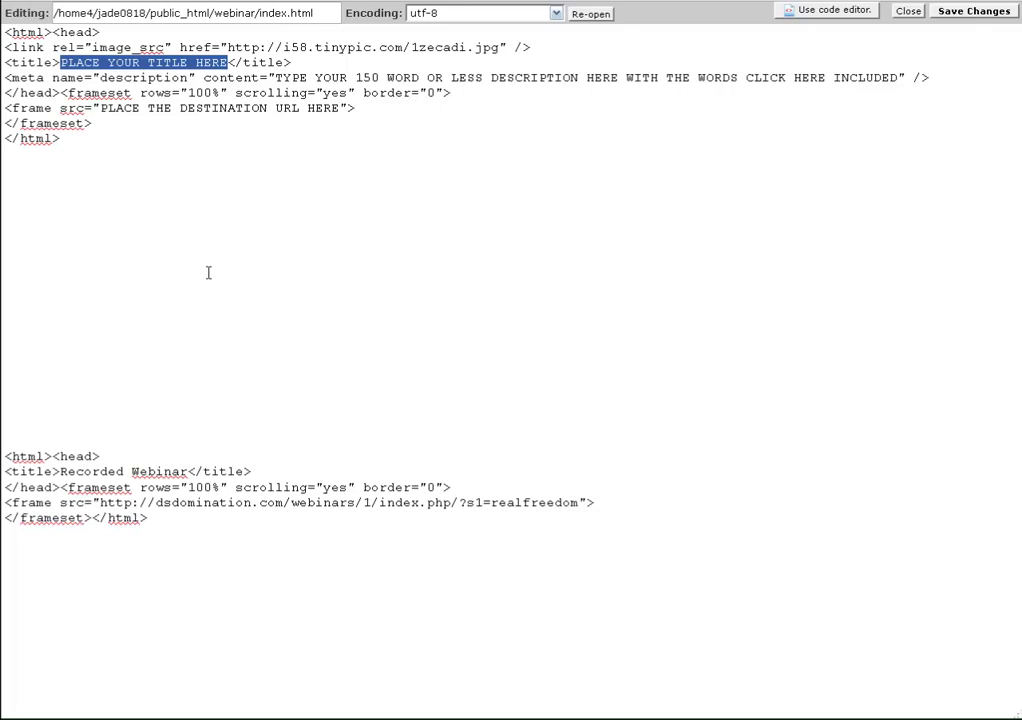
Type the page title 'FREE Recorded Training' over the title placeholder
type("Reco")
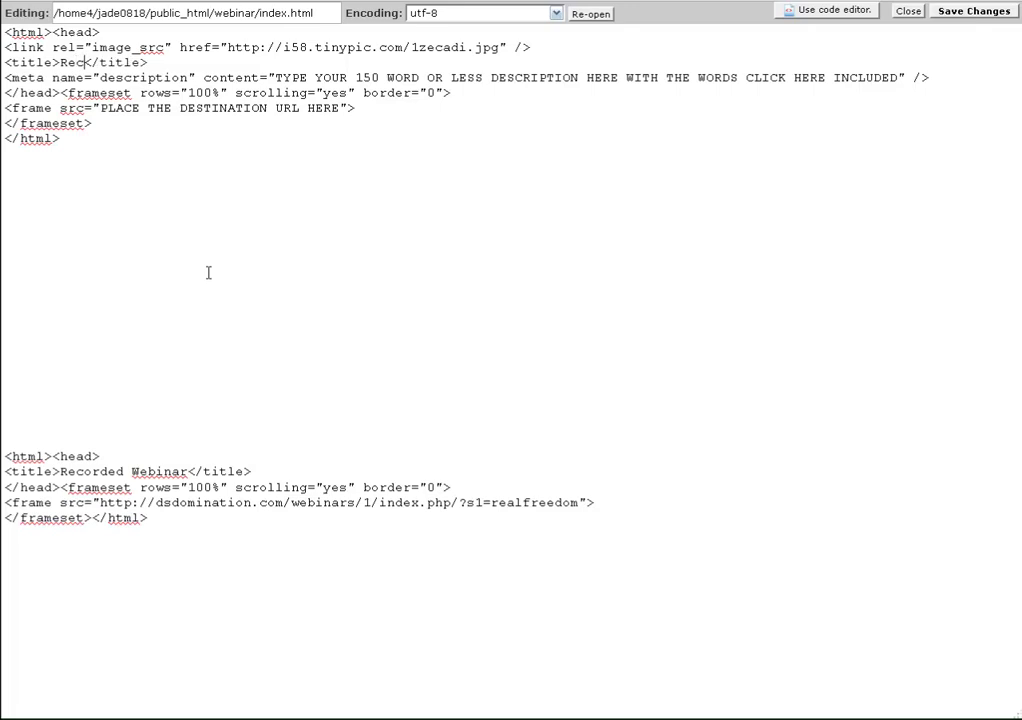
type("r")
key("BackSpace")
key("BackSpace")
key("BackSpace")
key("BackSpace")
key("BackSpace")
type("FREE ")
type("Reco")
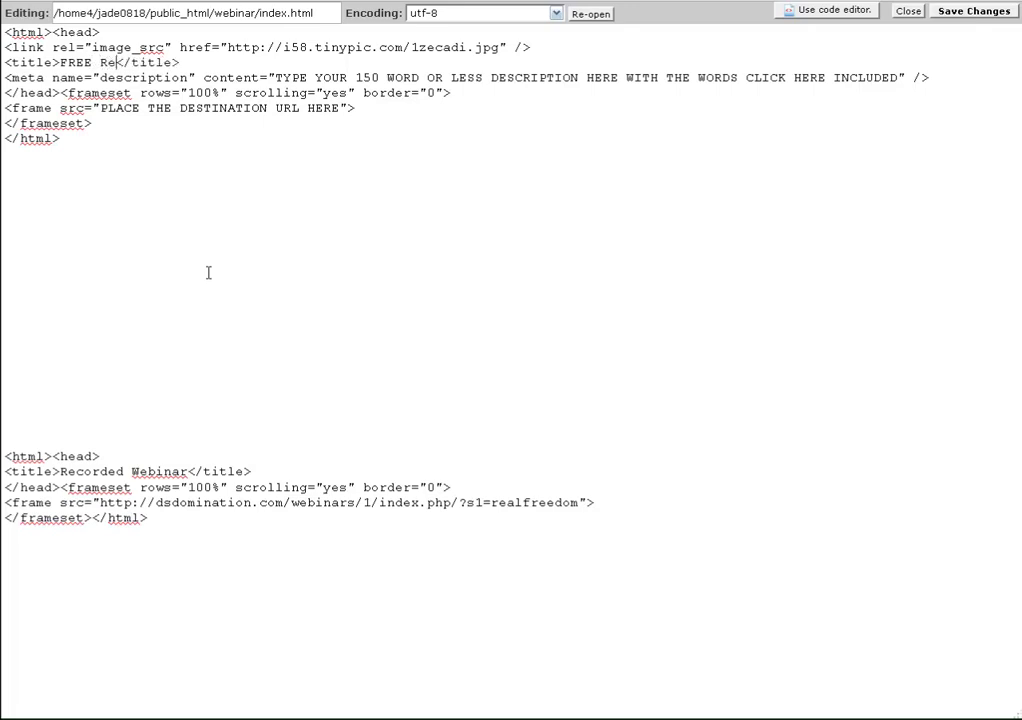
type("ed Tr")
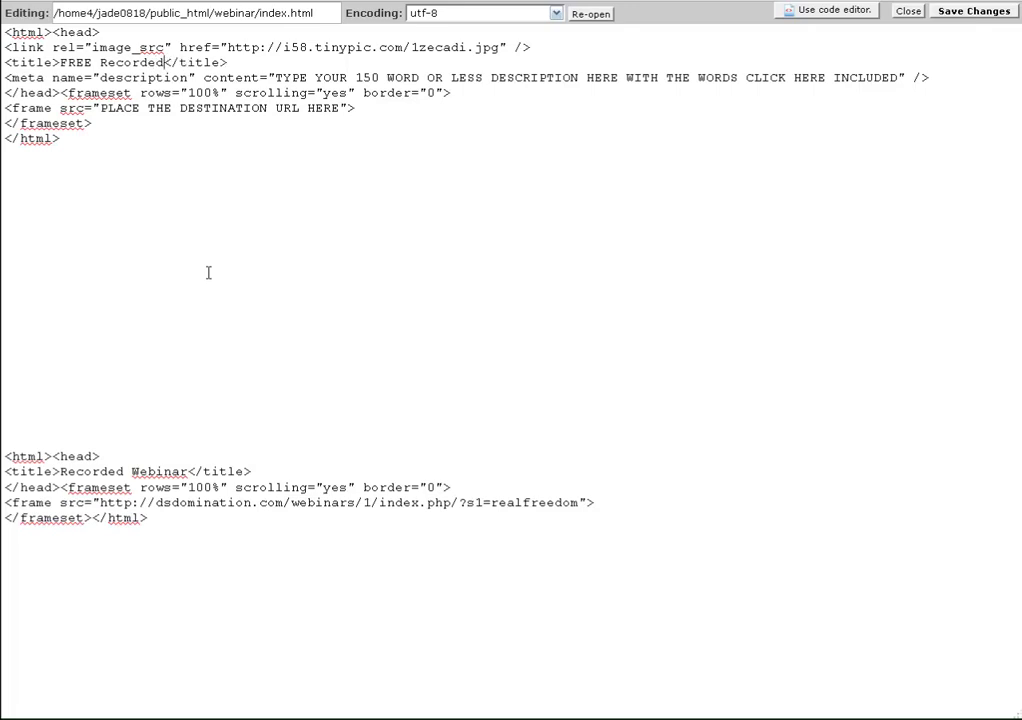
type("aining")
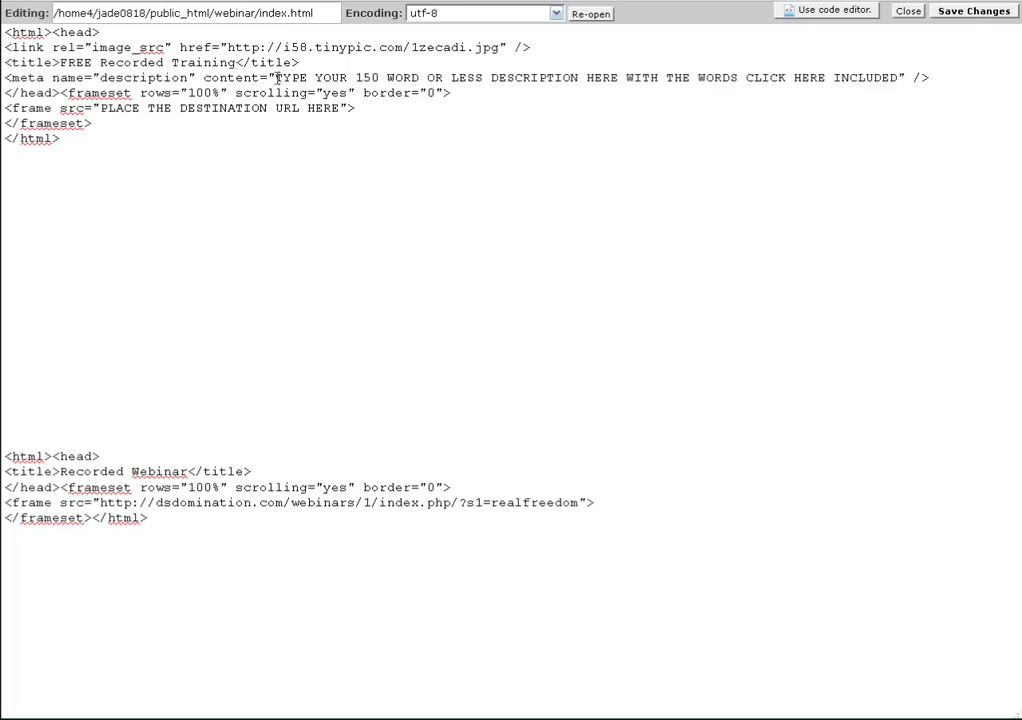
Replace the meta description placeholder with 'CLICK HERE to access a recording of the FREE training webinar.'
left_click_drag(277, 78, 902, 77)
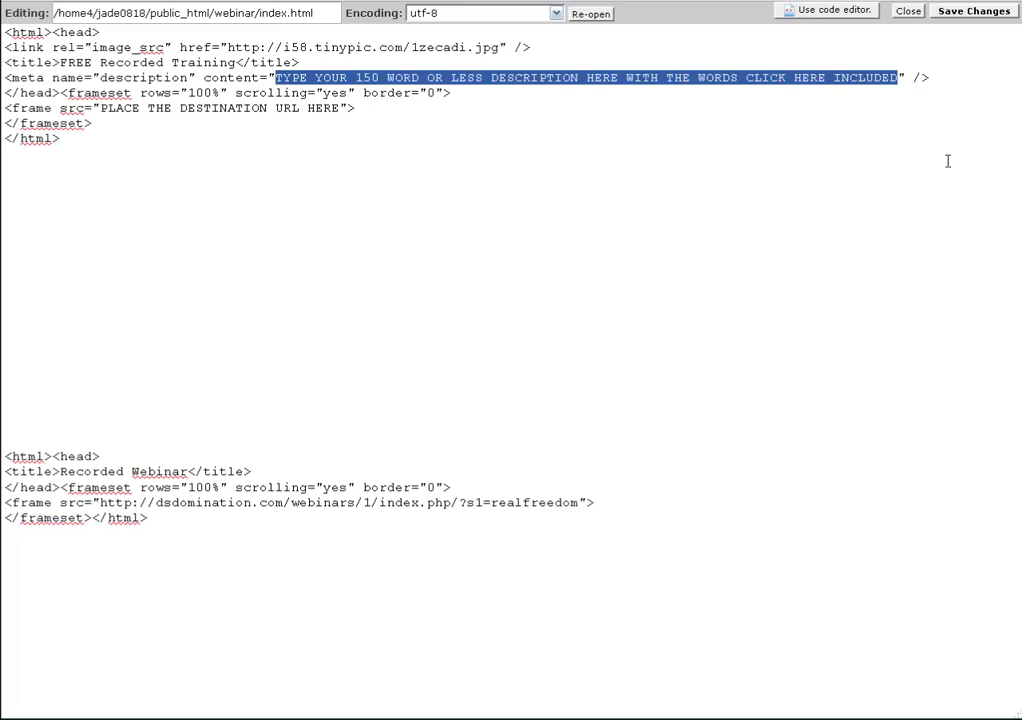
type("CLICK H")
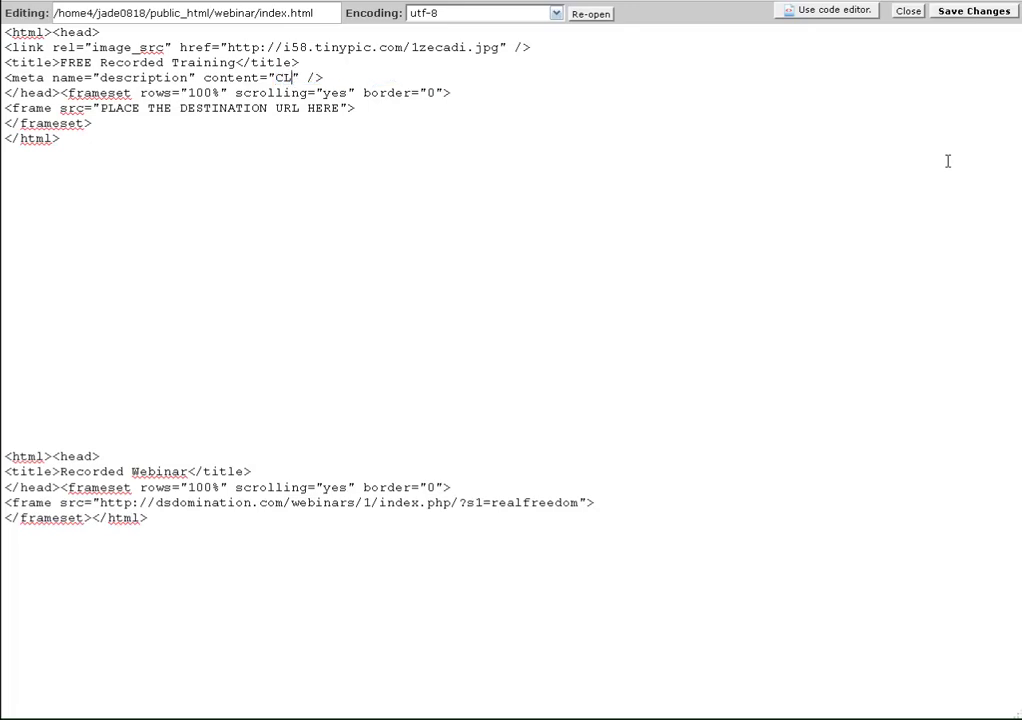
type("ERE to acces")
type("s the FREE")
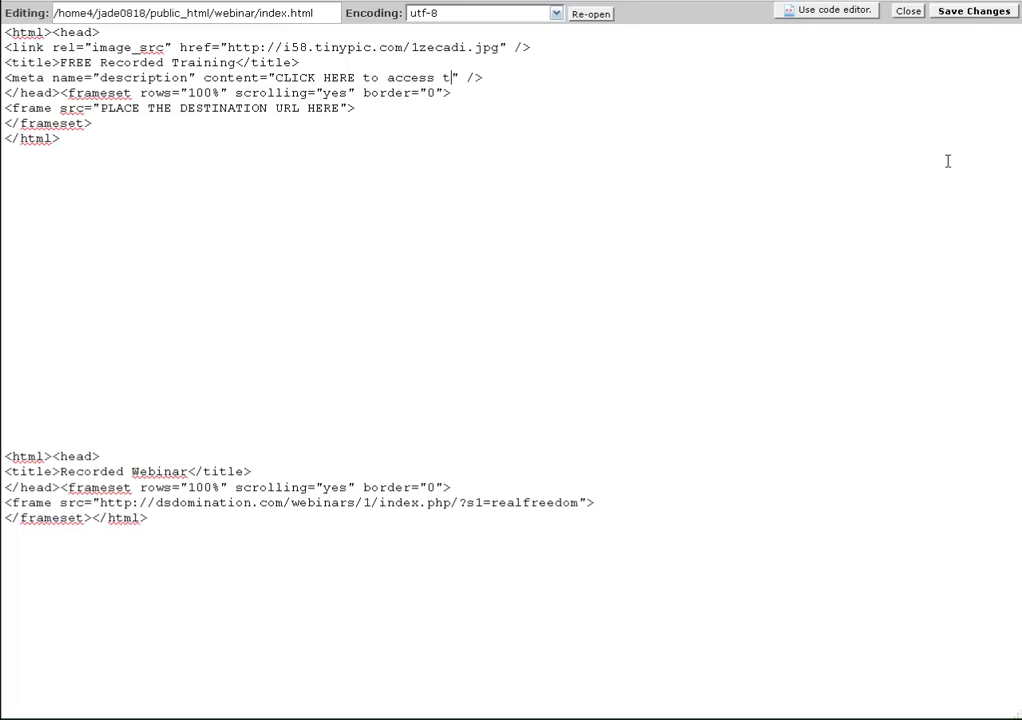
type(" training ")
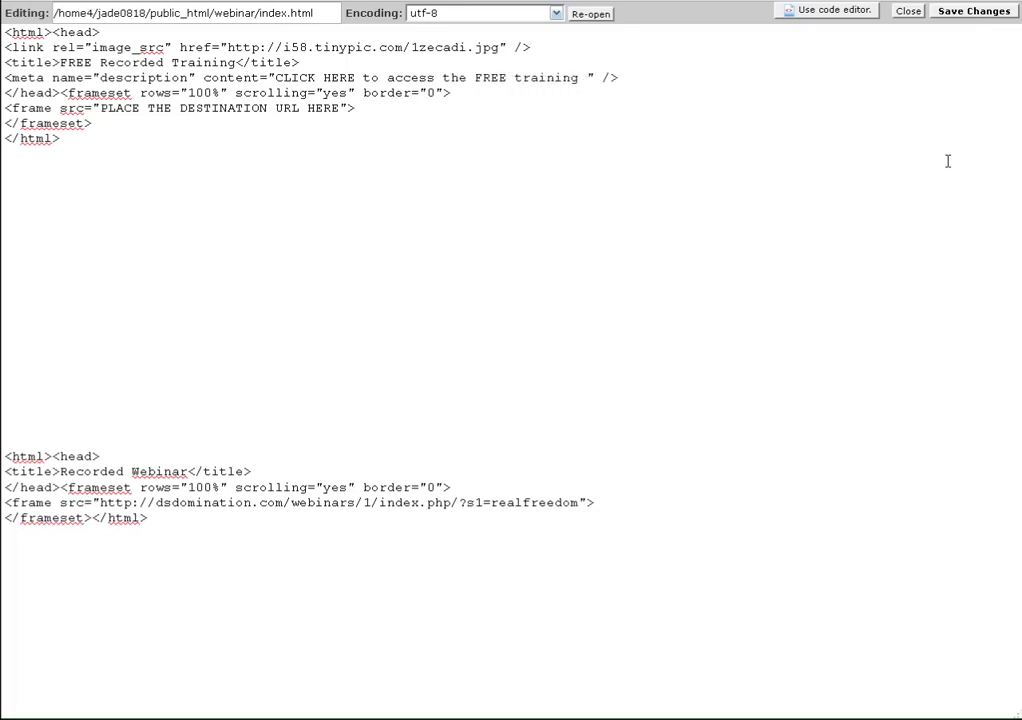
type("webinar")
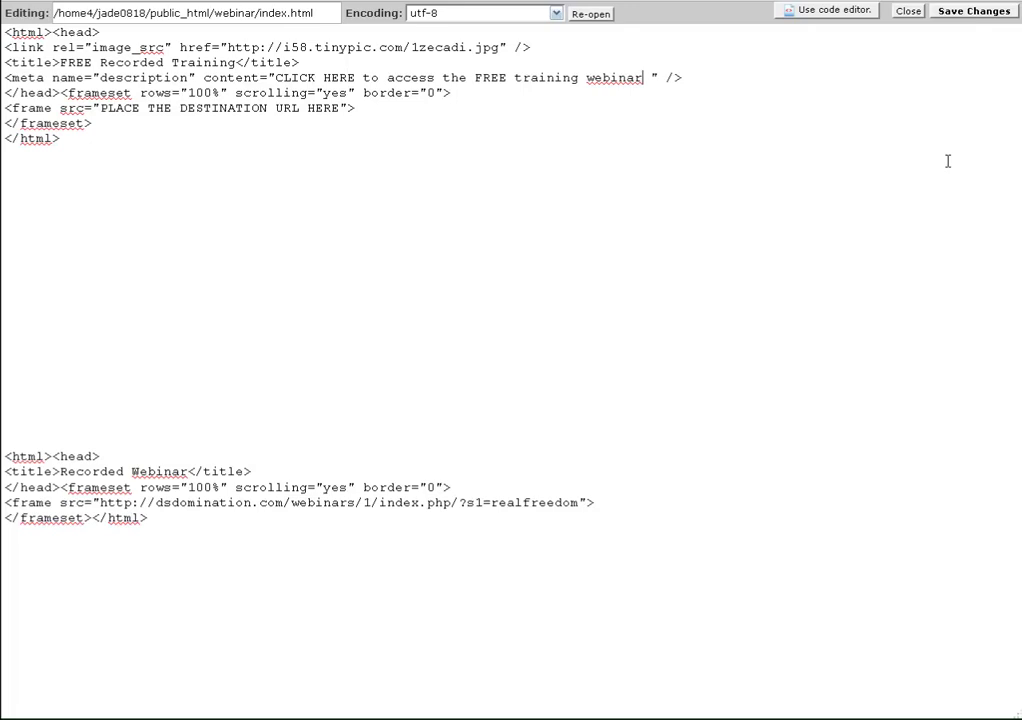
key("Left")
key("Left")
key("Left")
key("Left")
key("Left")
key("Left")
key("Left")
key("Left")
key("Left")
key("Left")
key("Left")
key("Left")
key("Left")
key("Left")
key("Left")
key("Left")
key("Left")
key("Left")
key("Left")
key("Left")
key("Left")
type("re")
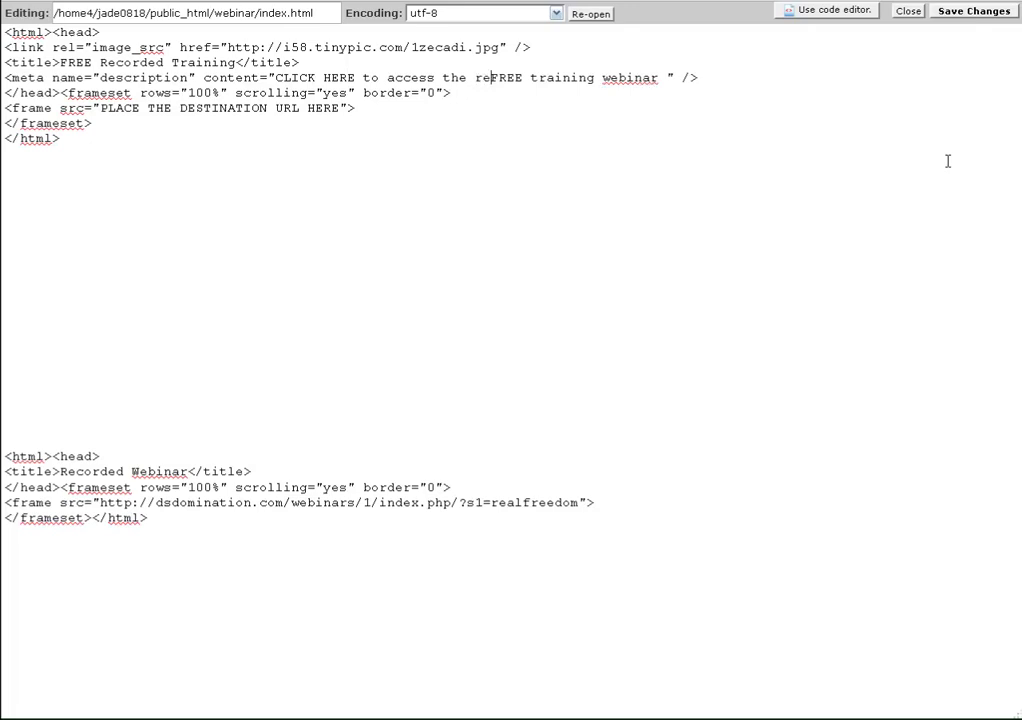
type("cording")
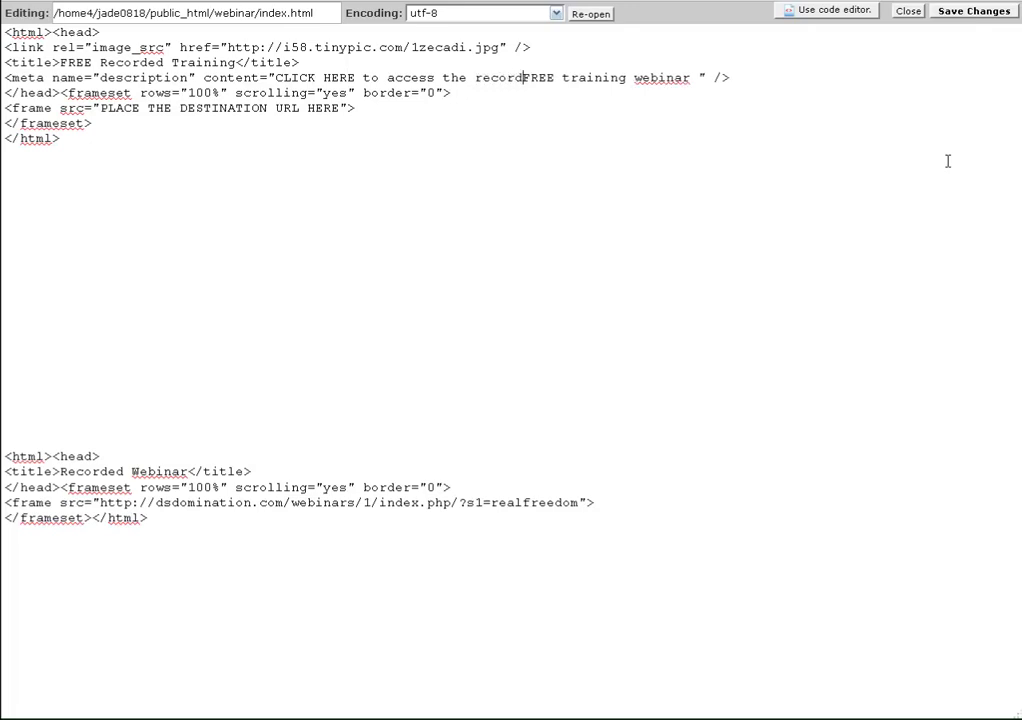
type(" of the")
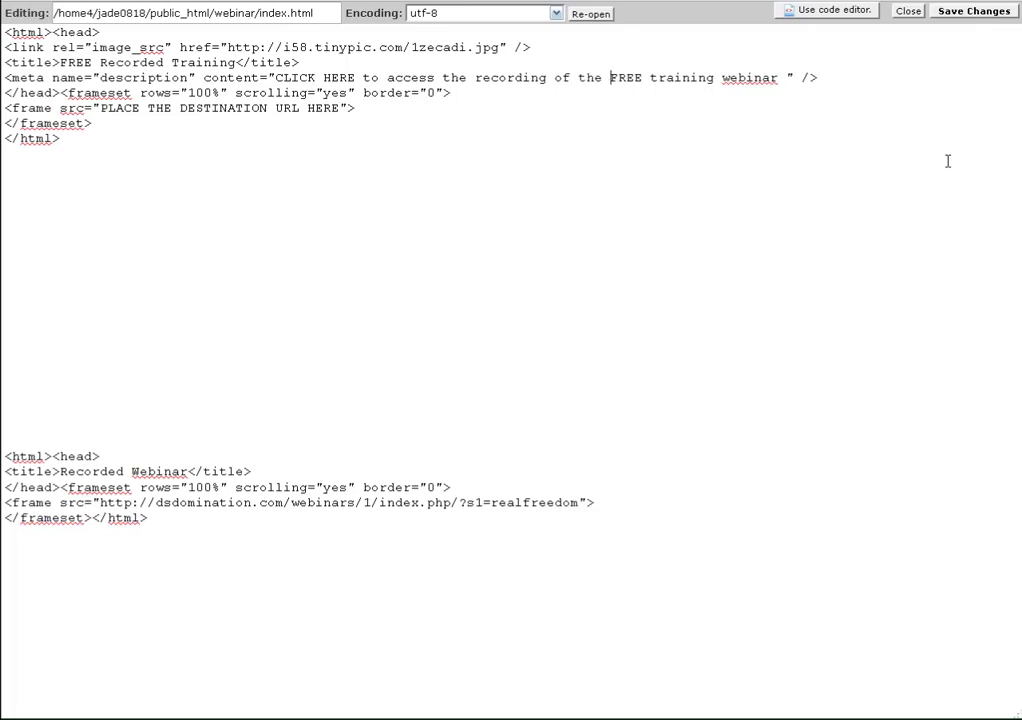
key("Left")
key("Left")
key("Left")
key("Left")
key("Left")
key("Left")
key("Left")
key("Left")
key("Left")
key("Left")
key("Left")
key("Left")
key("Left")
key("Left")
key("Left")
key("Left")
key("Left")
key("Left")
key("Left")
key("Left")
key("Delete")
key("Delete")
key("Delete")
type("a")
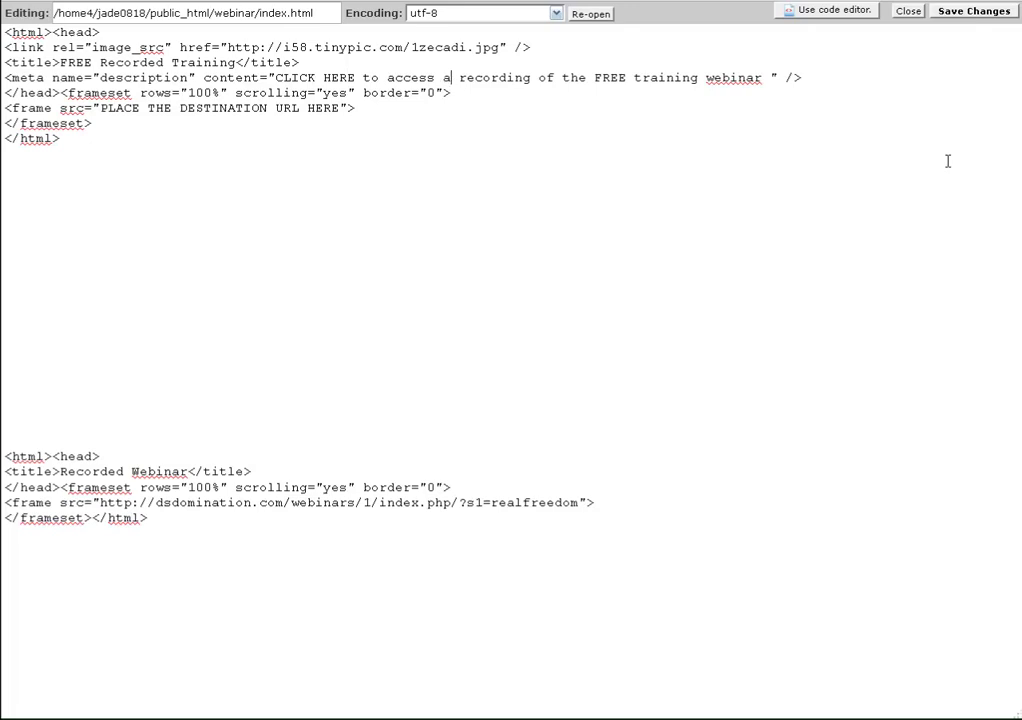
key("Right")
key("Right")
key("Right")
key("Right")
key("Right")
key("Right")
key("Right")
key("Right")
key("Right")
key("Right")
key("Right")
key("Right")
key("Right")
key("Right")
key("Right")
key("Right")
key("Right")
key("Right")
key("Right")
key("Right")
key("Right")
key("Right")
key("Right")
key("Right")
key("Right")
key("Right")
key("Right")
key("Right")
key("Right")
key("Right")
key("Right")
key("Right")
key("Delete")
type(".")
Move the old dsdomination webinar URL into the PLACE THE DESTINATION URL HERE placeholder
left_click_drag(102, 108, 340, 107)
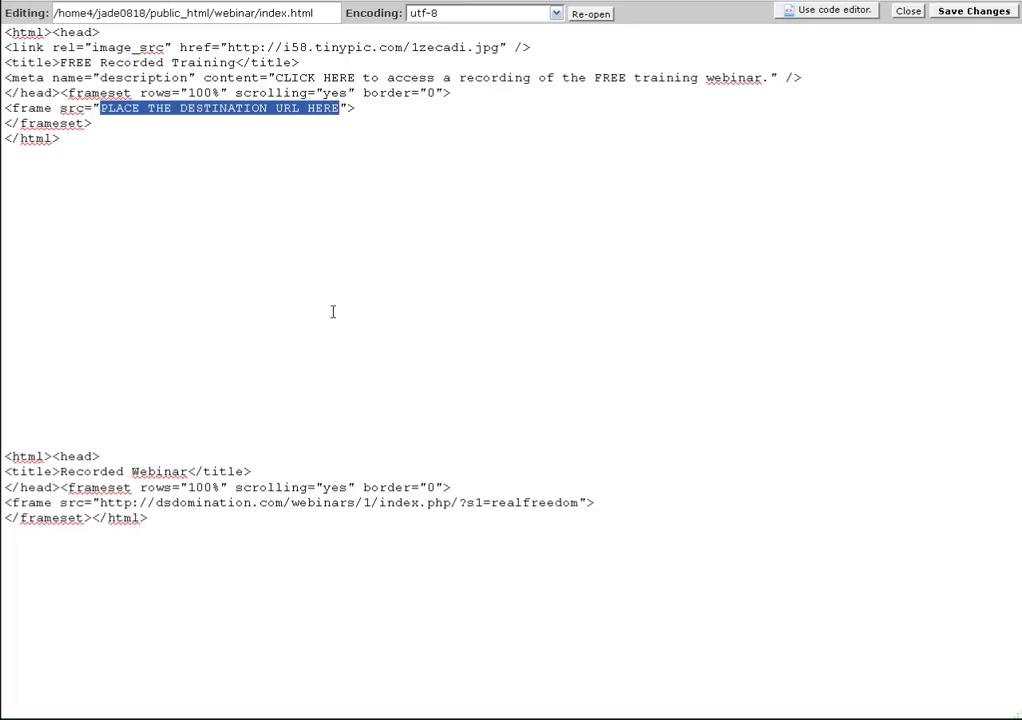
left_click(147, 520)
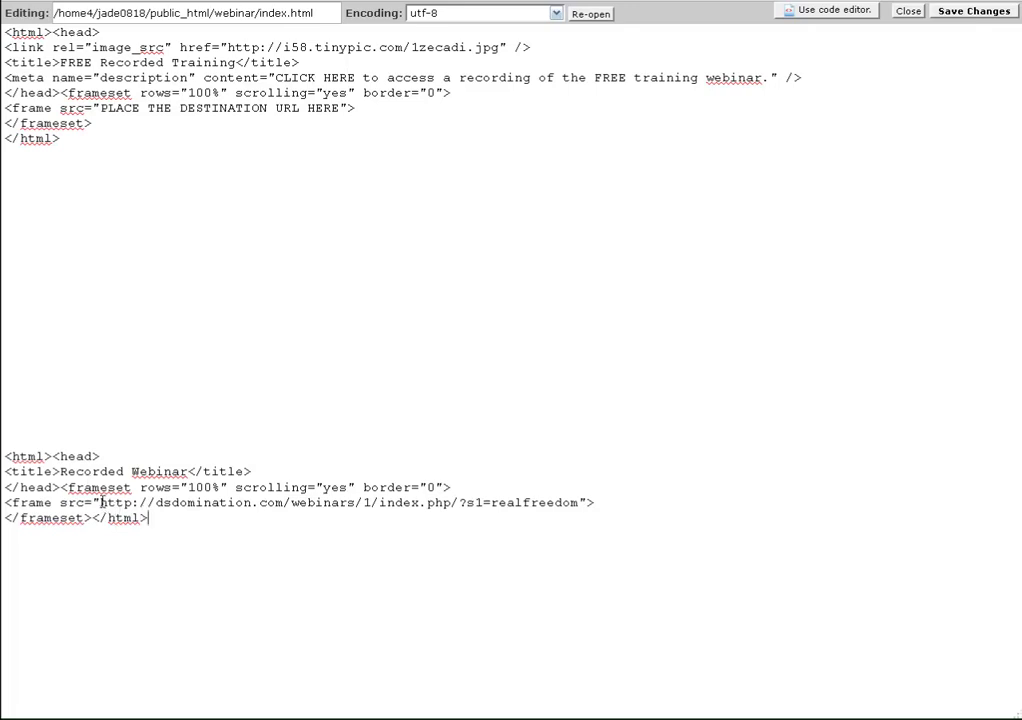
left_click_drag(101, 503, 582, 505)
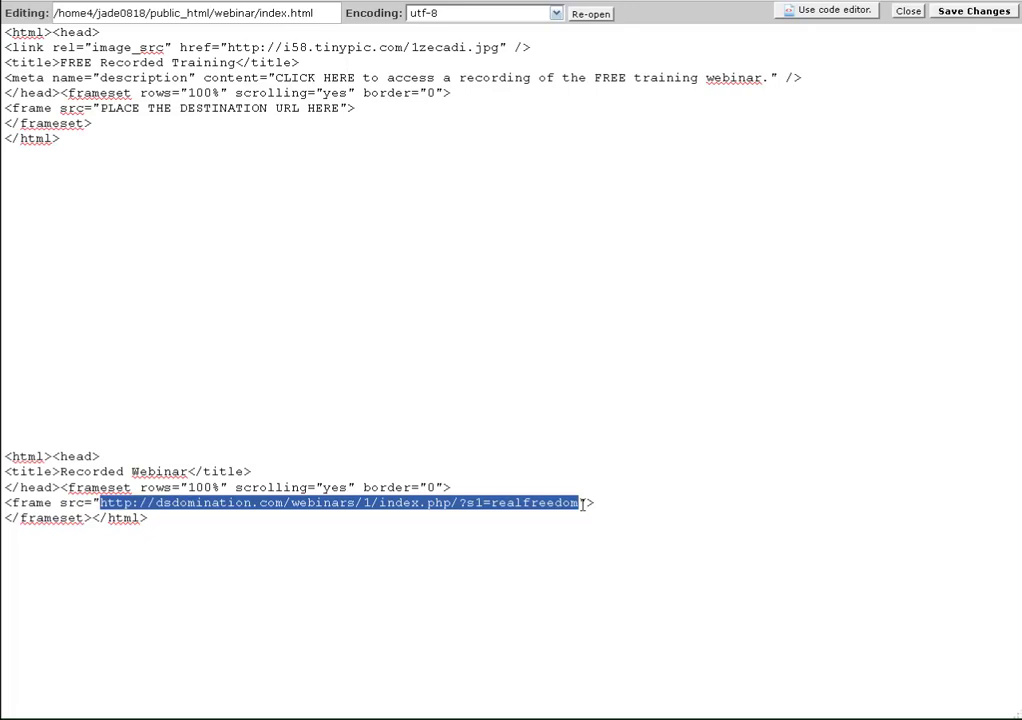
right_click(582, 505)
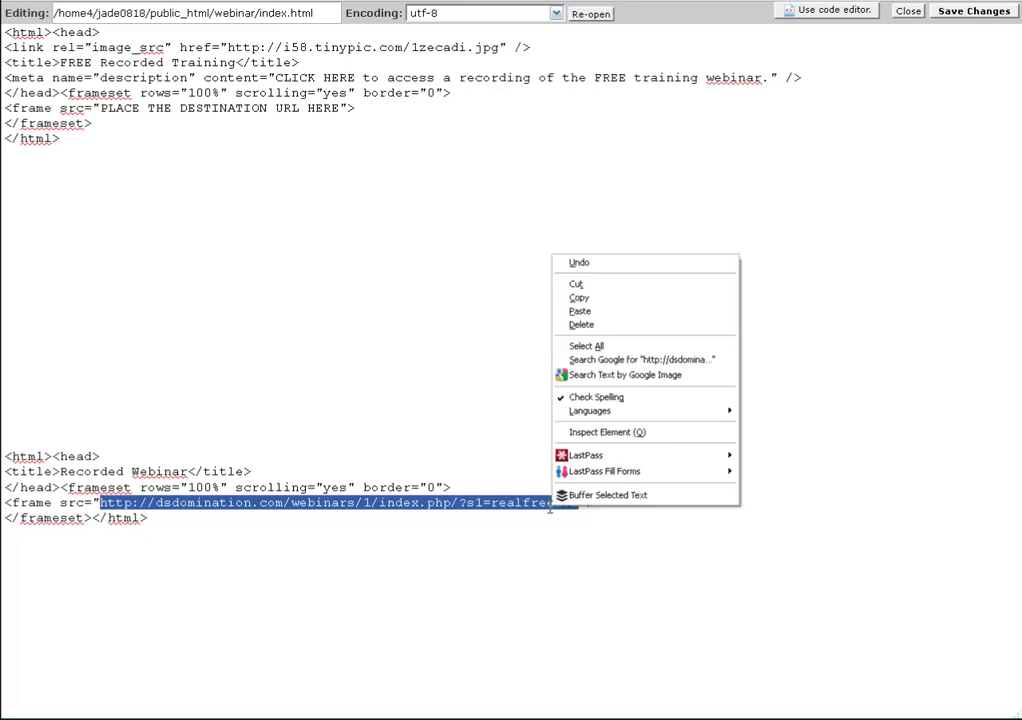
left_click(597, 287)
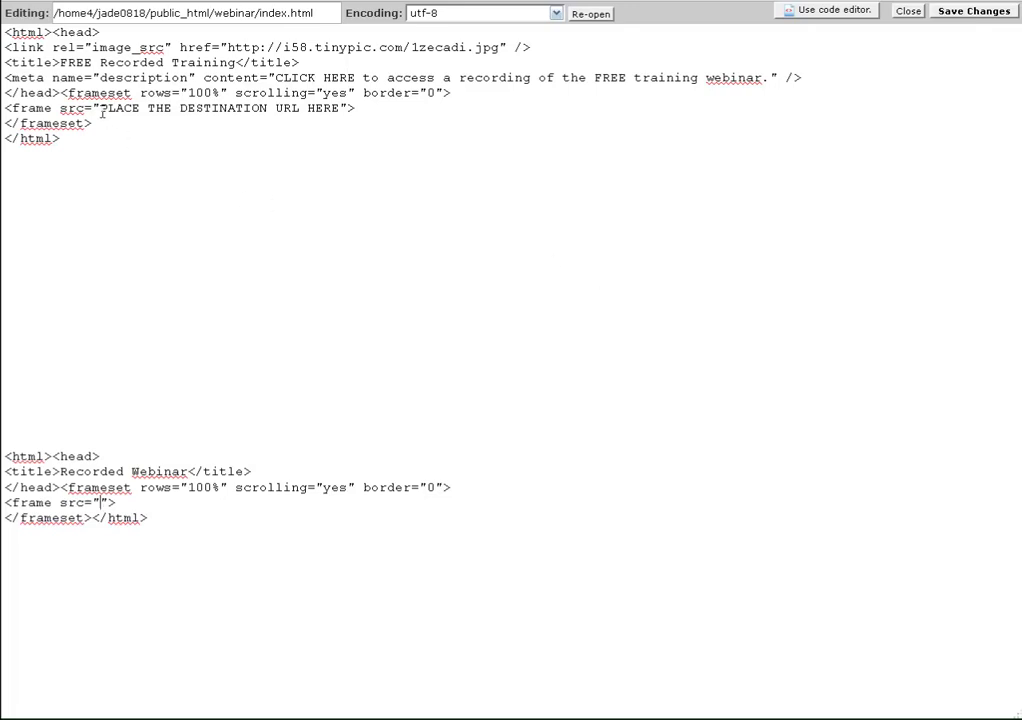
left_click_drag(101, 108, 340, 107)
right_click(319, 112)
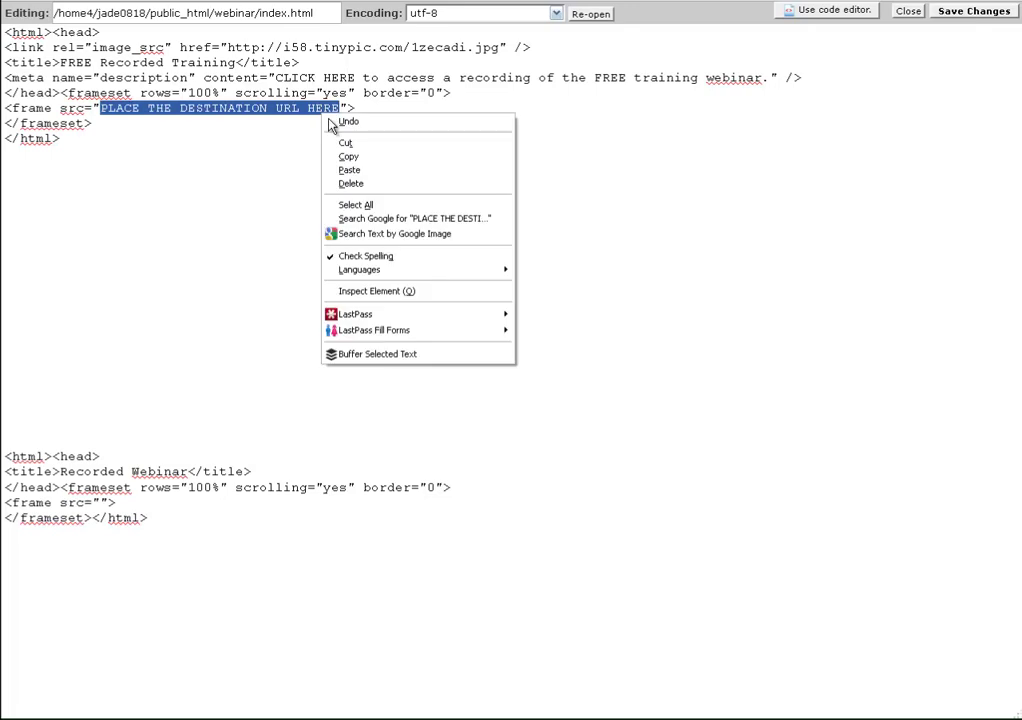
left_click(349, 169)
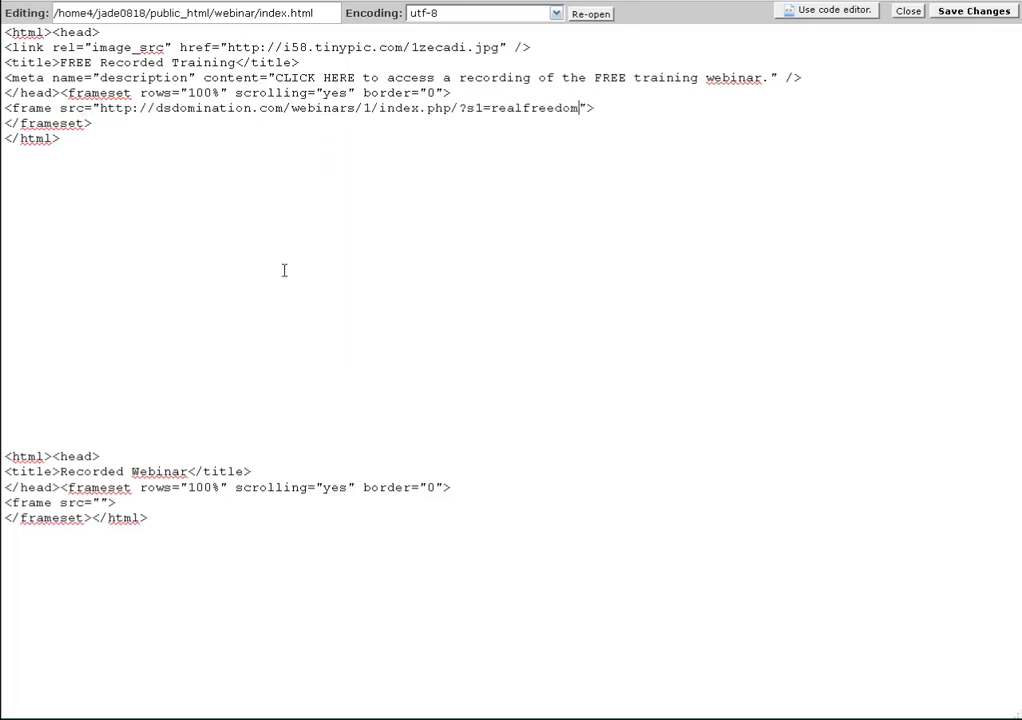
Delete the leftover second HTML block below the closing </html> tag
left_click(8, 153)
left_click_drag(4, 451, 36, 661)
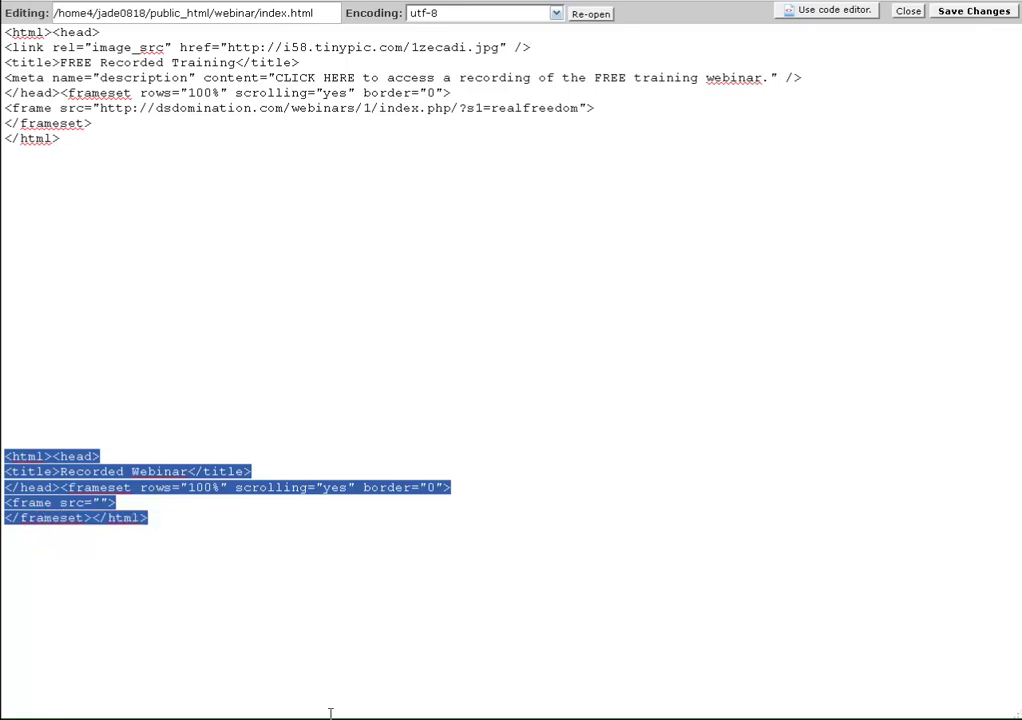
key("Delete")
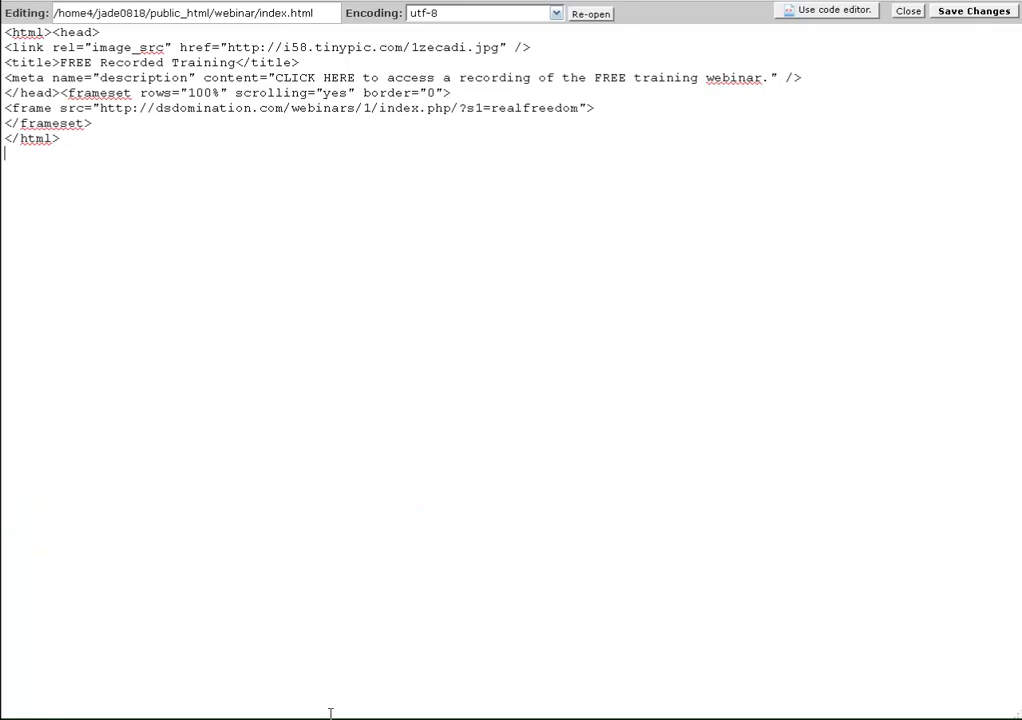
key("BackSpace")
Save the index.html changes and close the File Manager editor
left_click(958, 15)
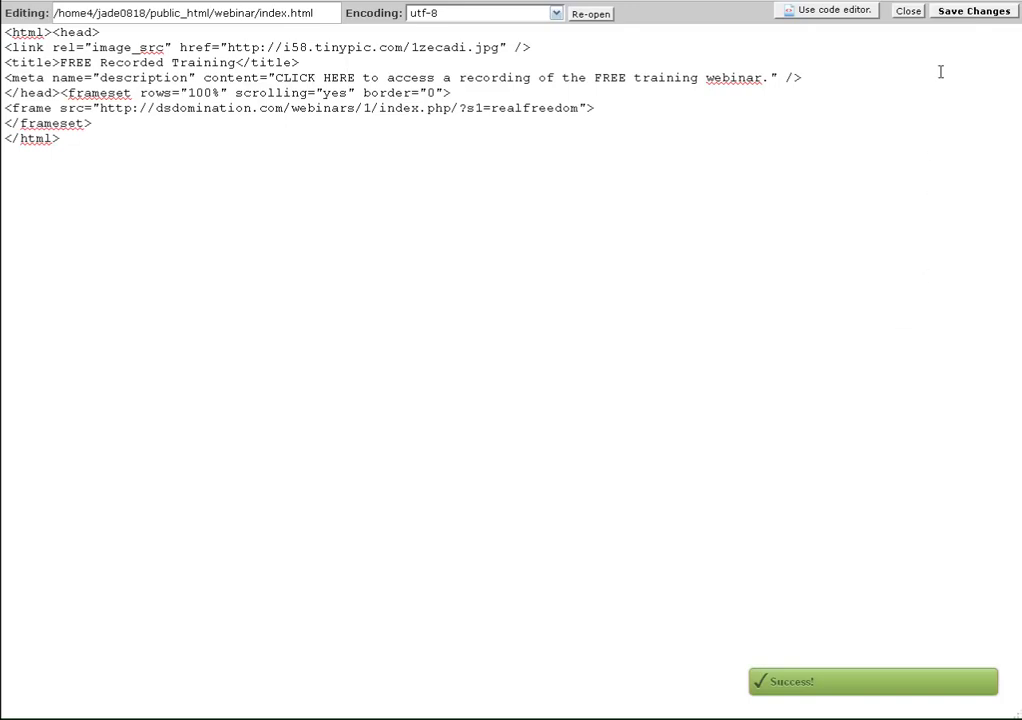
left_click(908, 12)
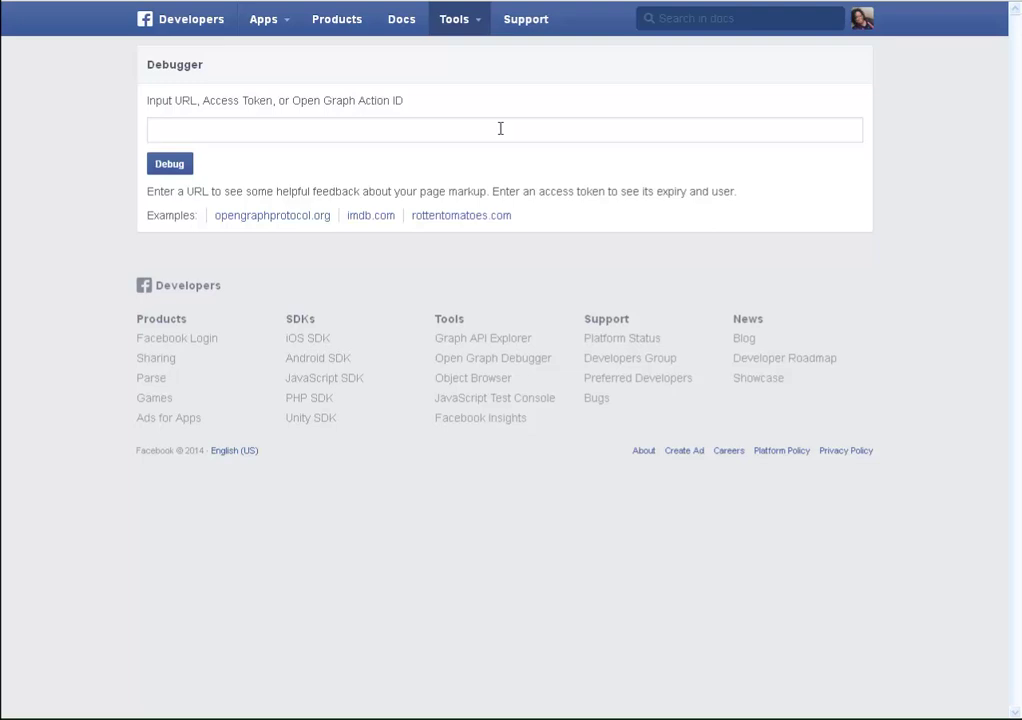
type("http://webinar.deledwards.com")
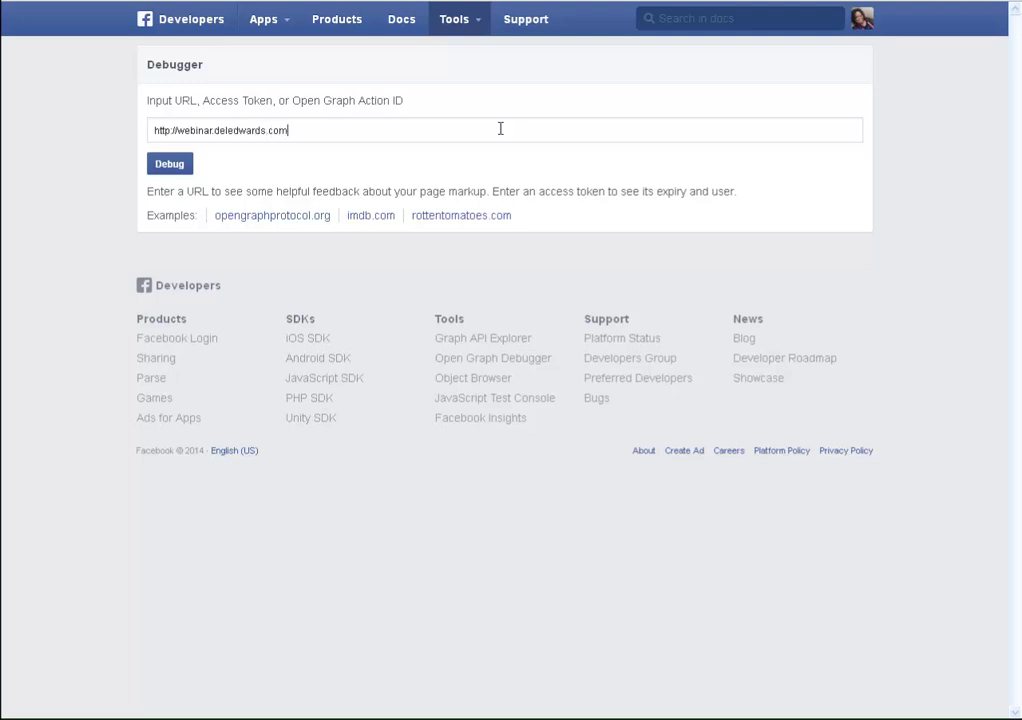
left_click(168, 172)
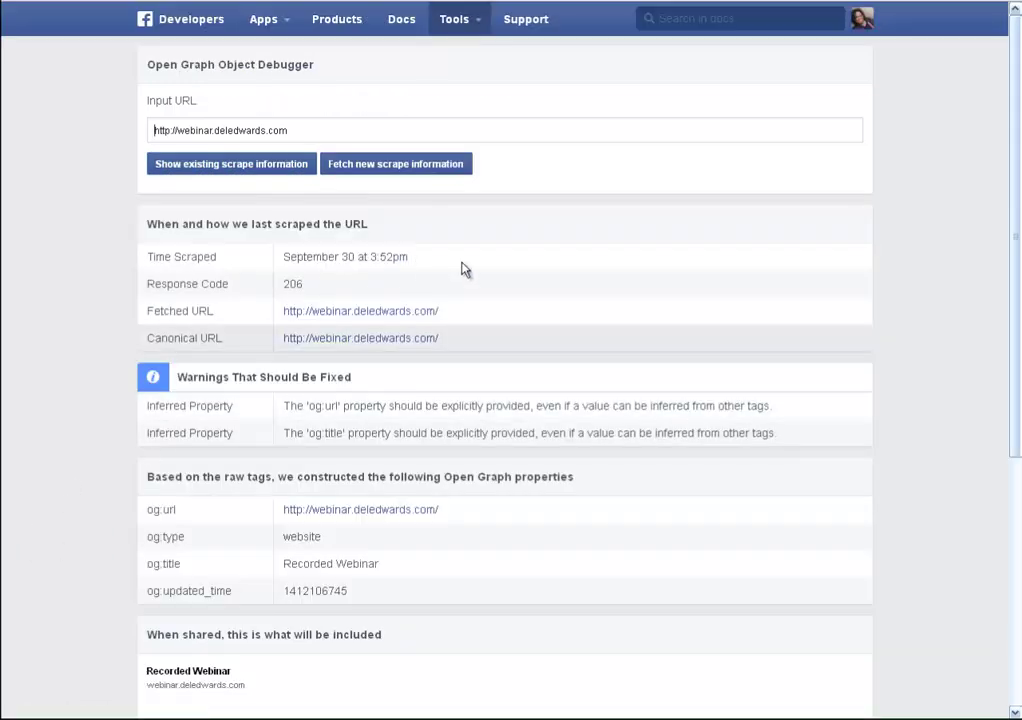
scroll(507, 257, "down", 2)
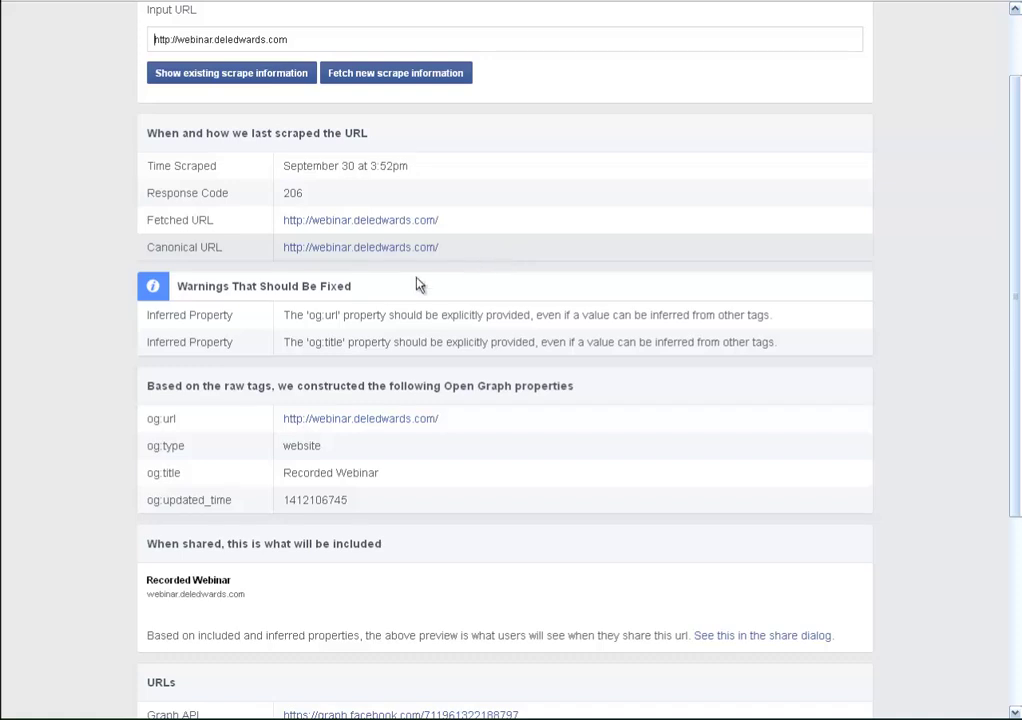
scroll(364, 204, "up", 2)
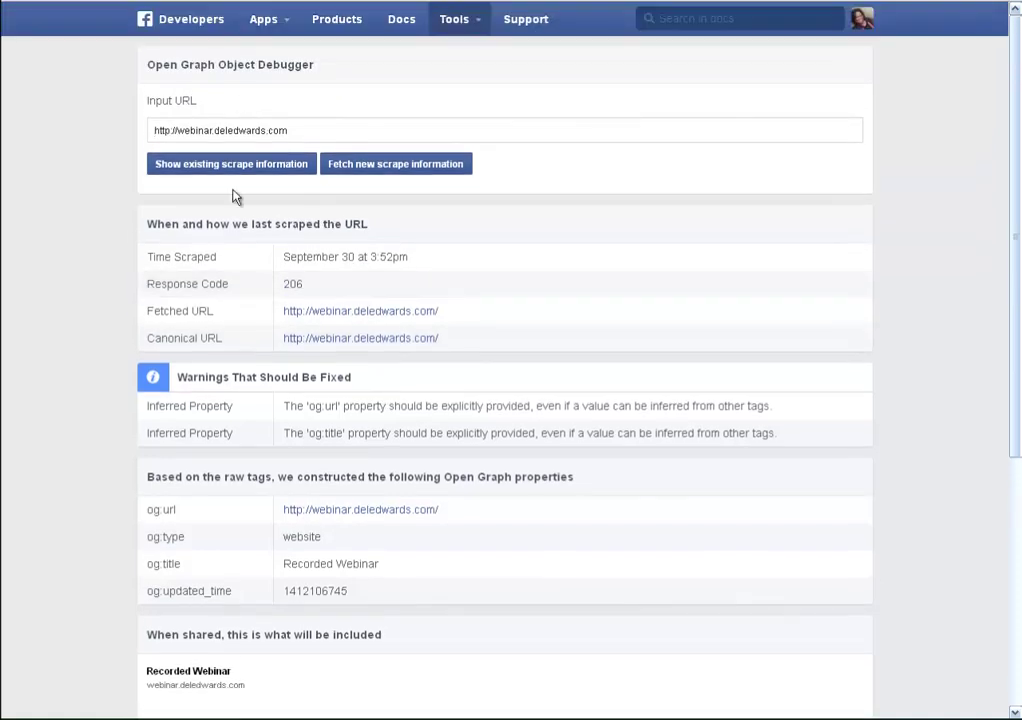
scroll(292, 198, "down", 4)
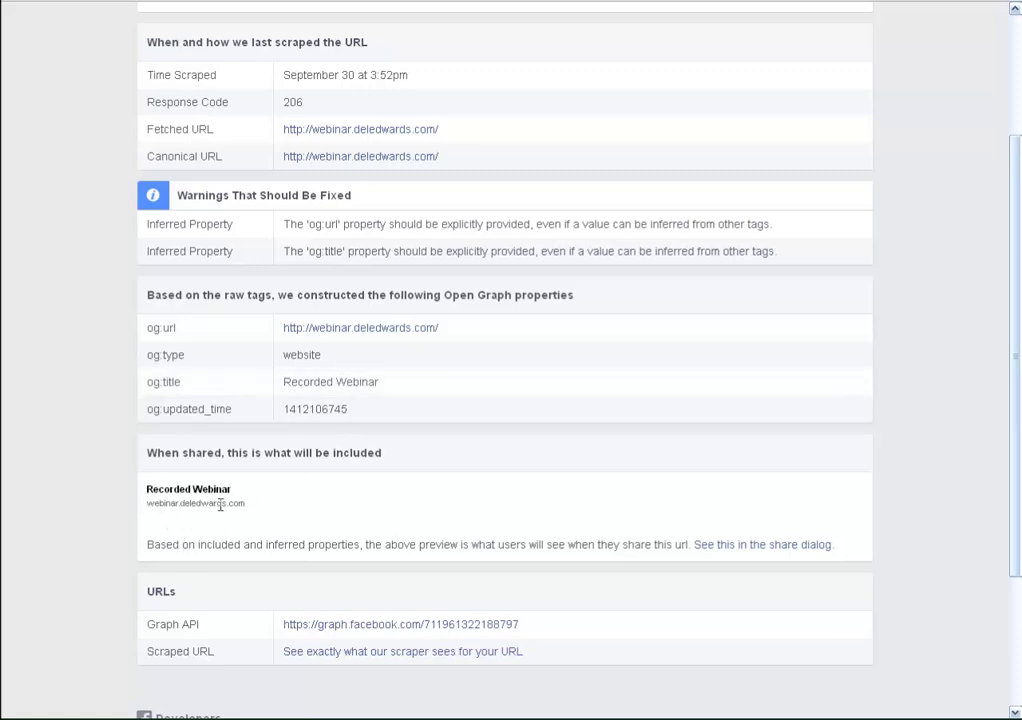
scroll(367, 500, "up", 4)
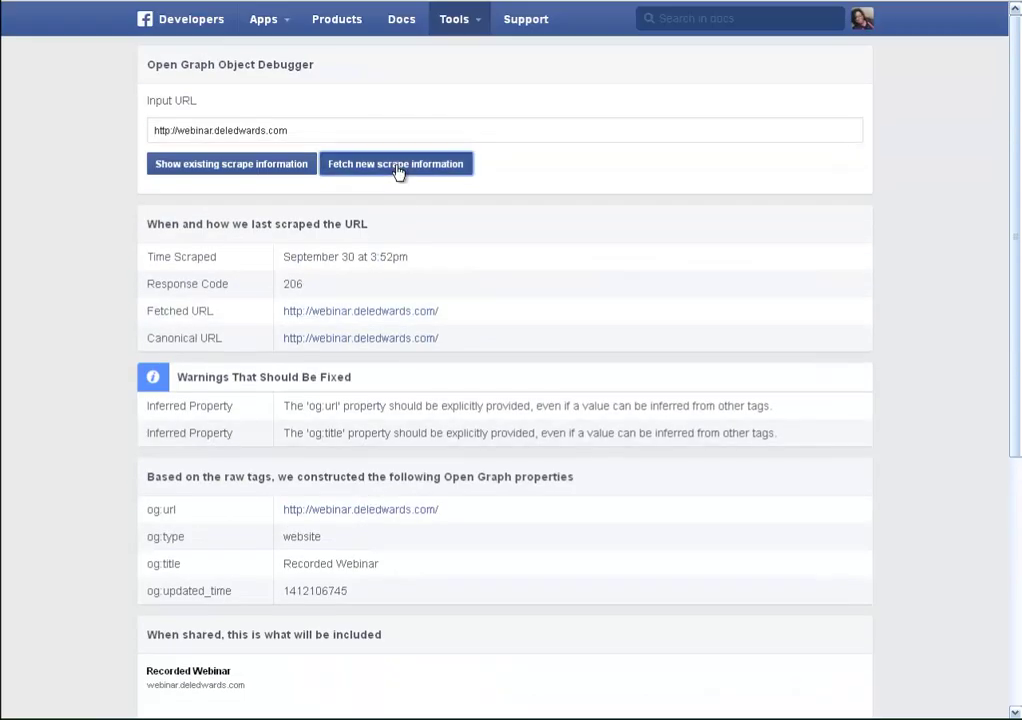
Fetch new scrape information for webinar.deledwards.com and review its updated og tags and share preview
left_click(397, 168)
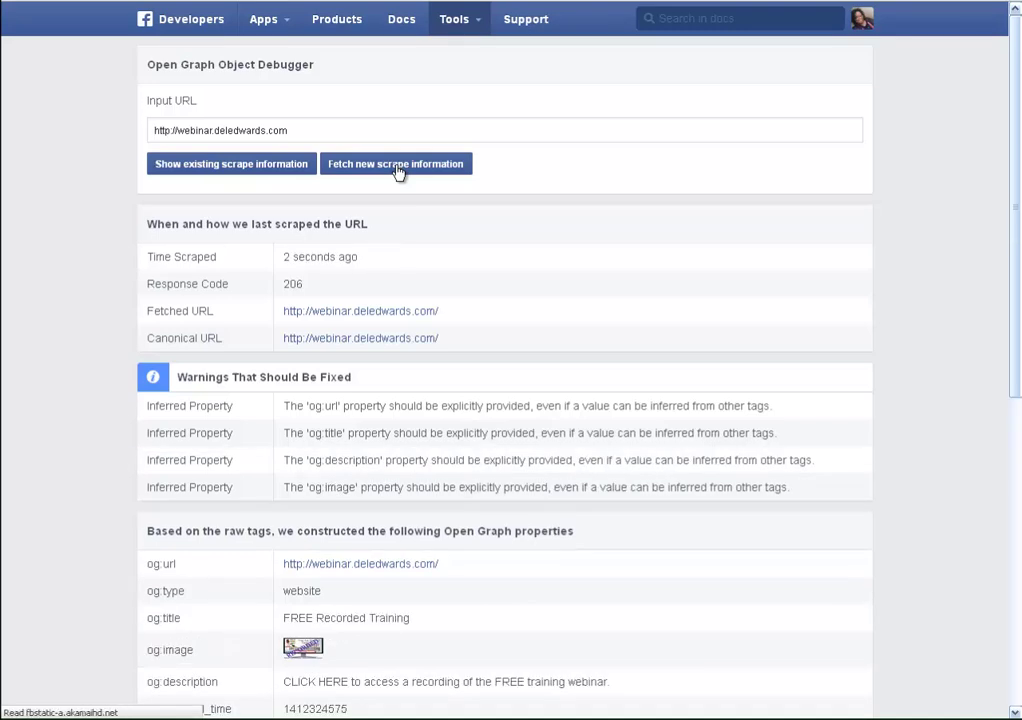
scroll(493, 224, "down", 3)
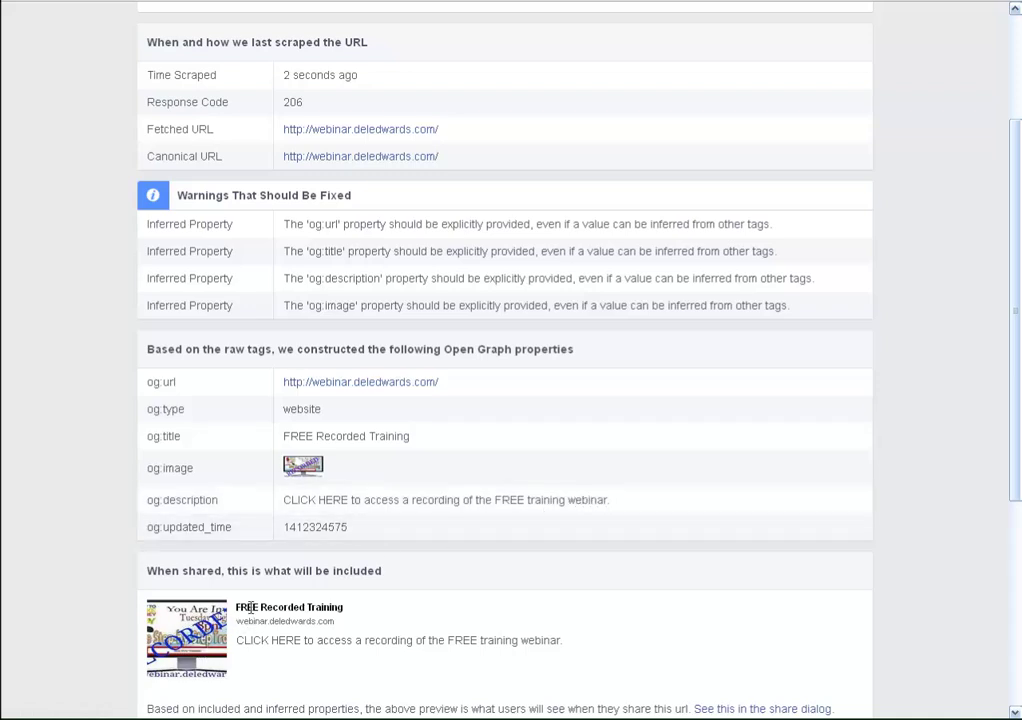
scroll(363, 577, "up", 3)
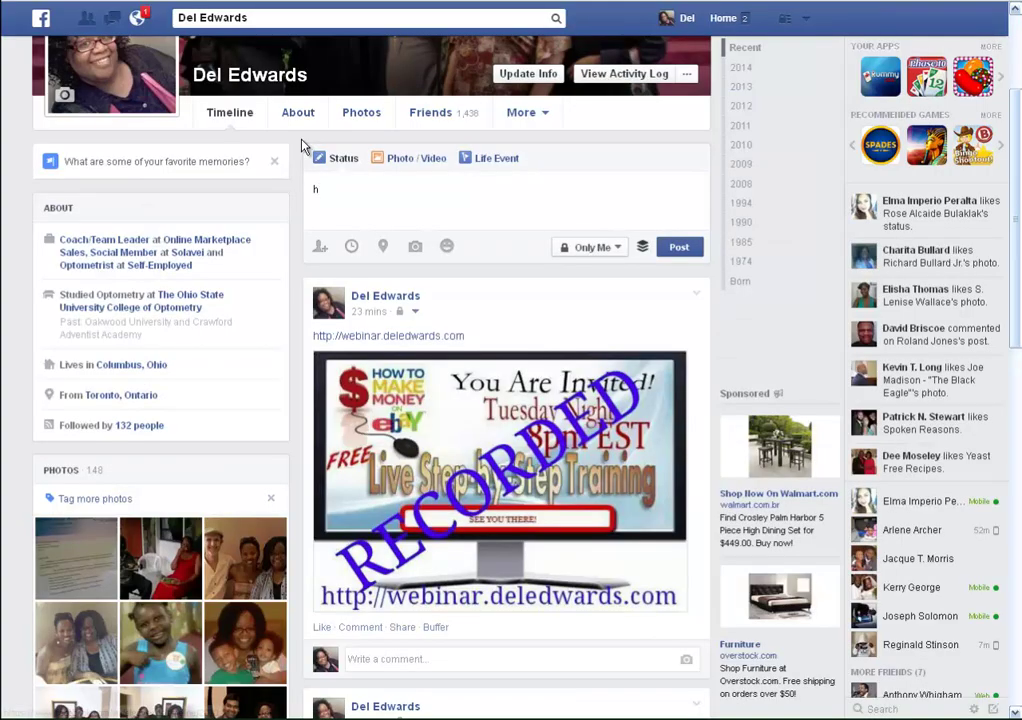
type("ttp")
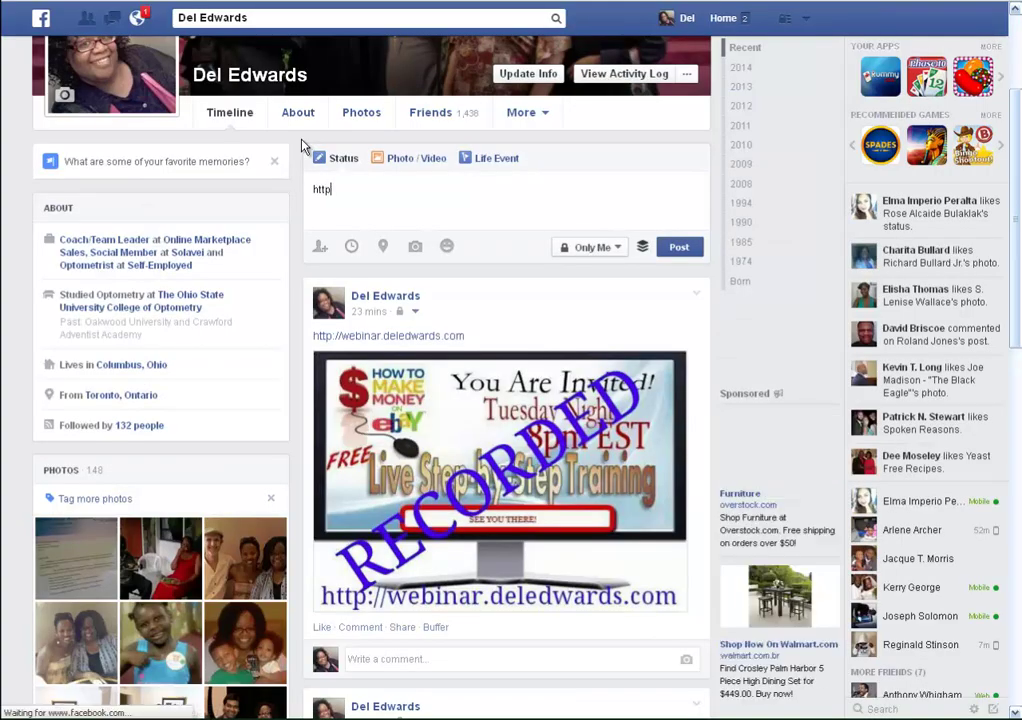
type("://web")
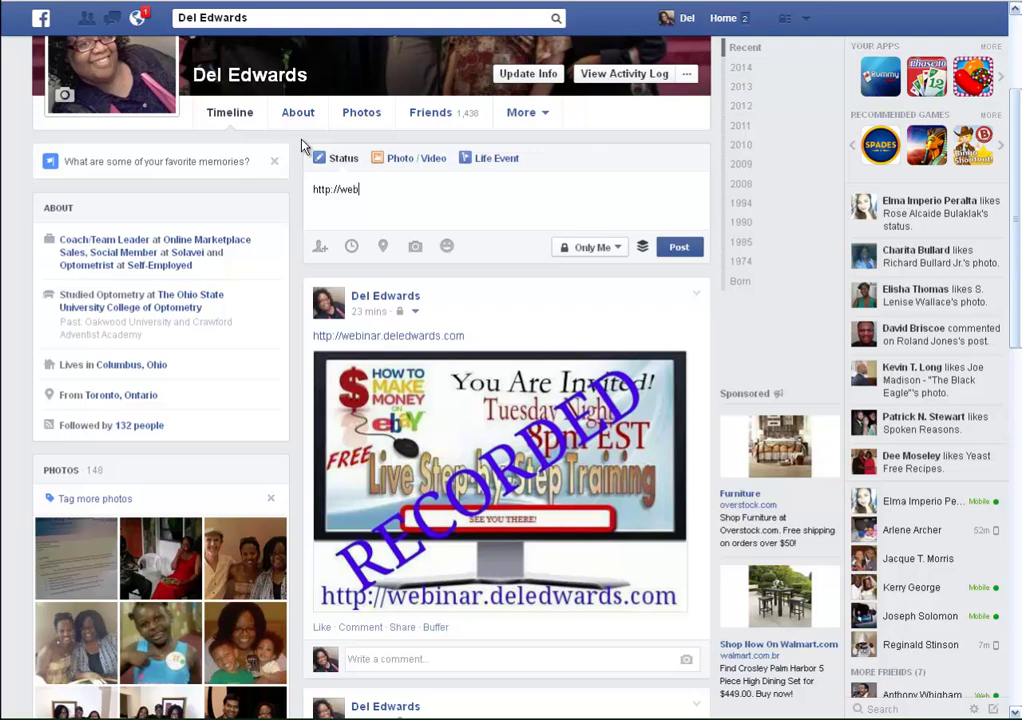
type("inar.deledwards.com")
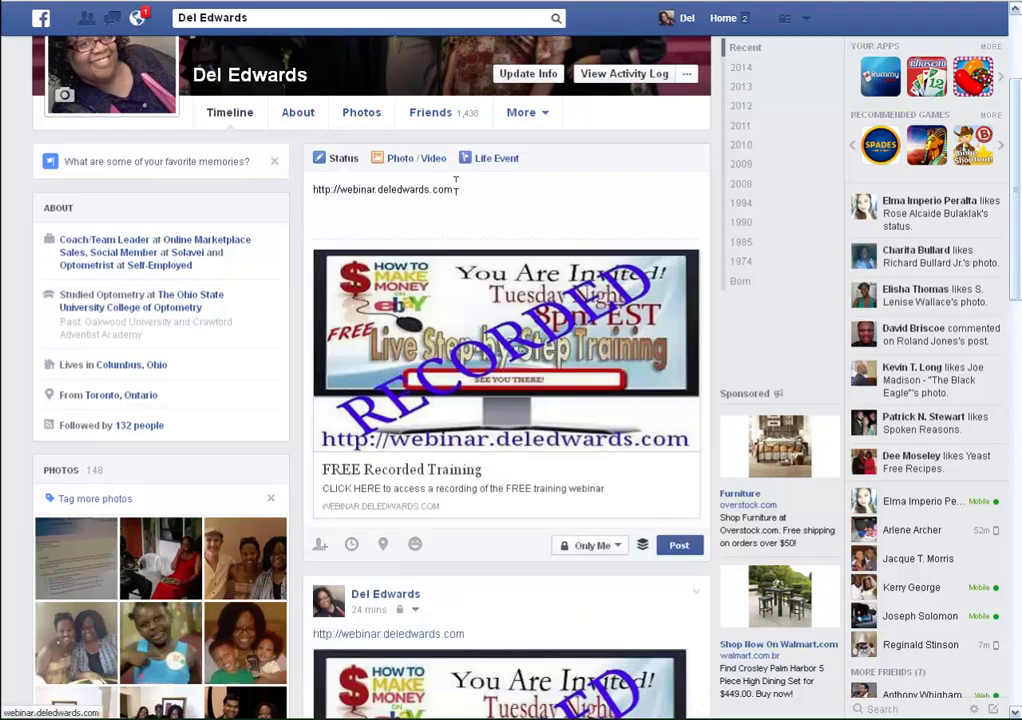
left_click_drag(456, 189, 313, 194)
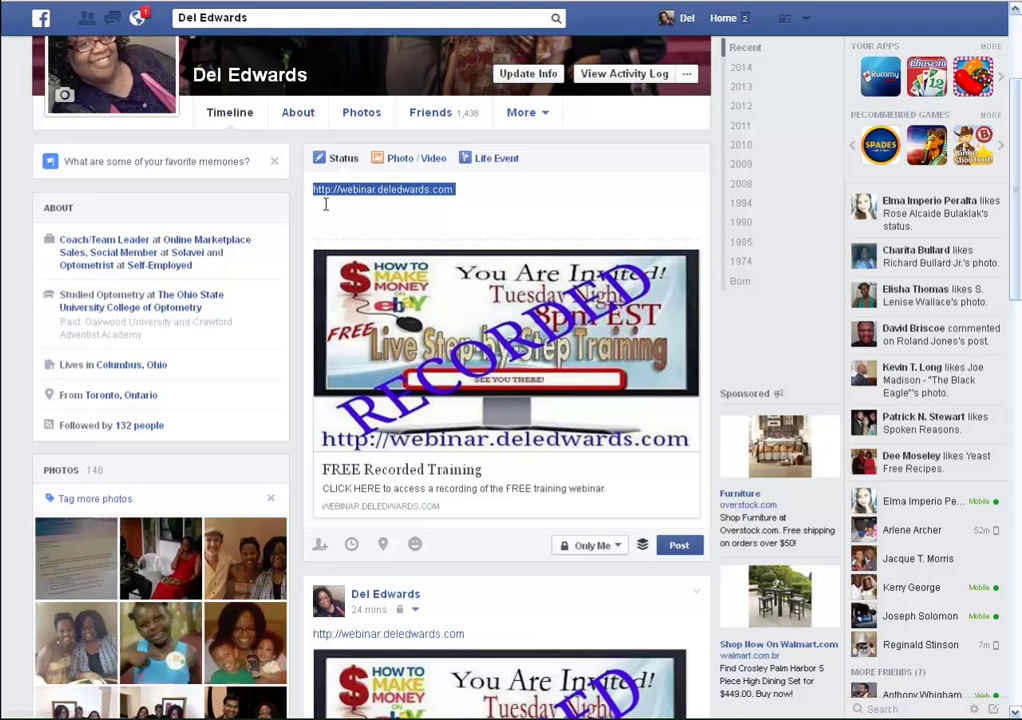
key("BackSpace")
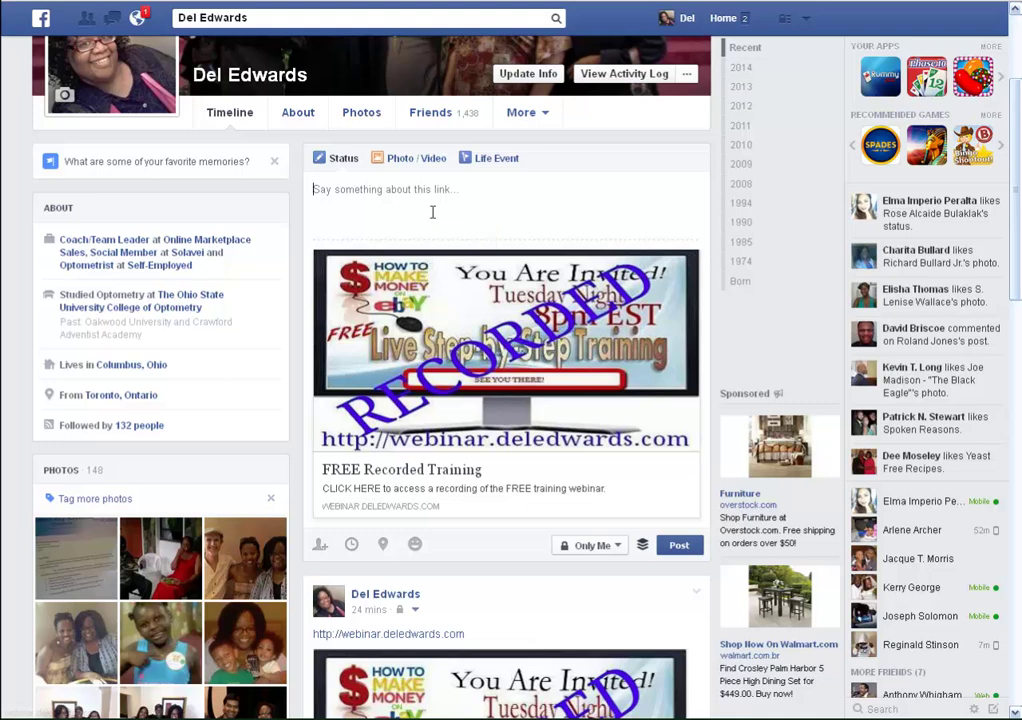
Caption the post 'click the Pic to access the free training' and publish it
type("ck")
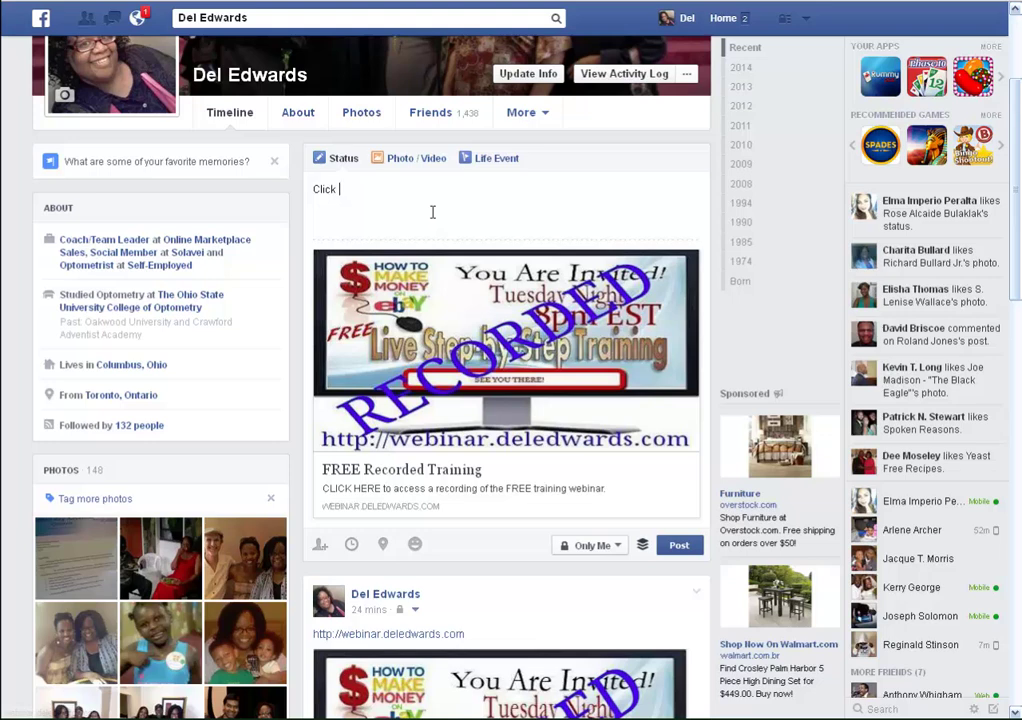
type("lick the P")
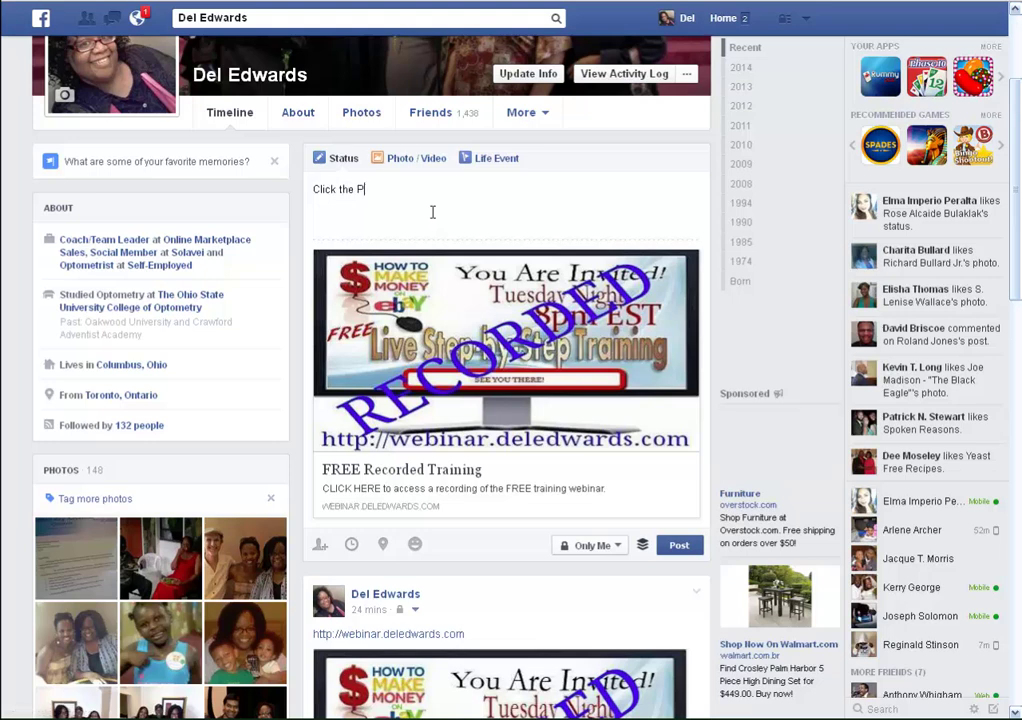
type("ic to ")
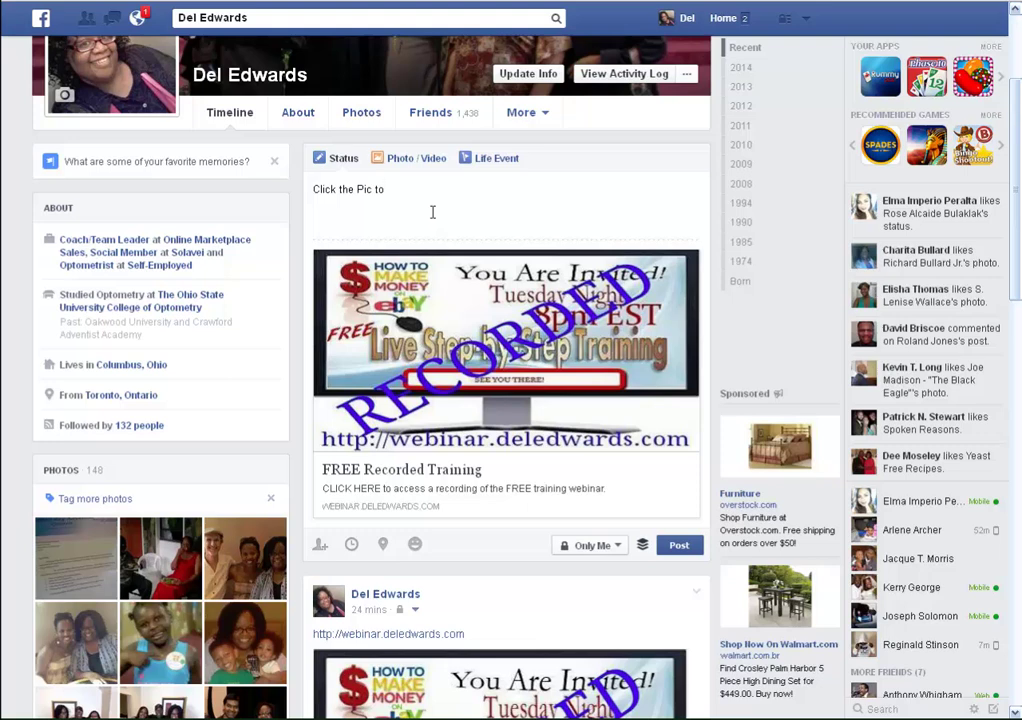
type("access the free training.")
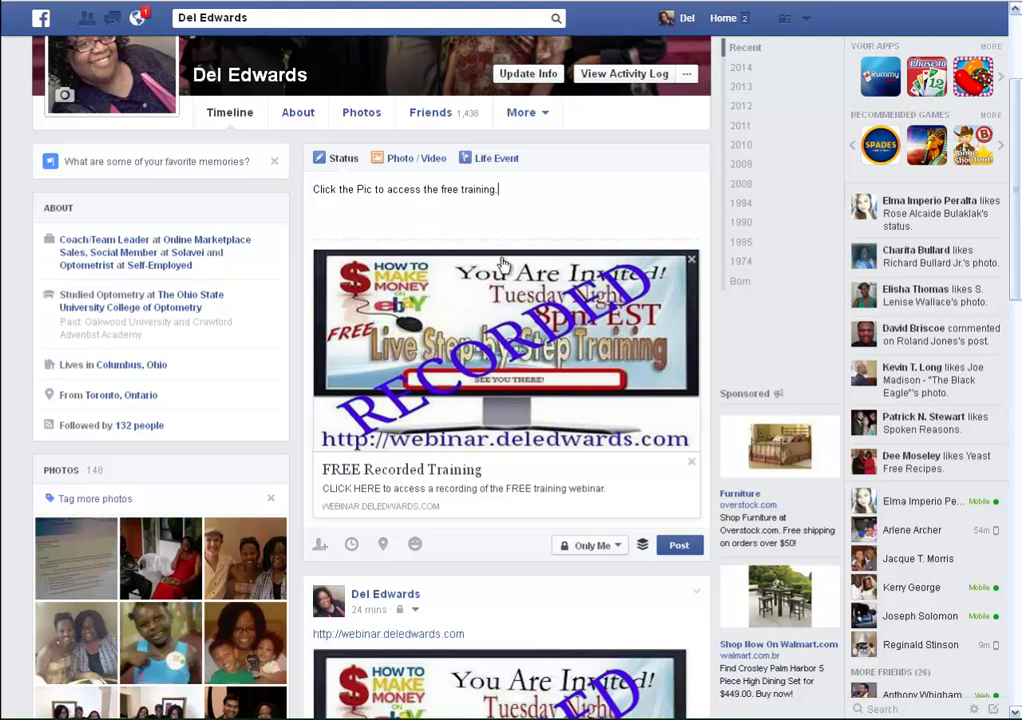
left_click(678, 546)
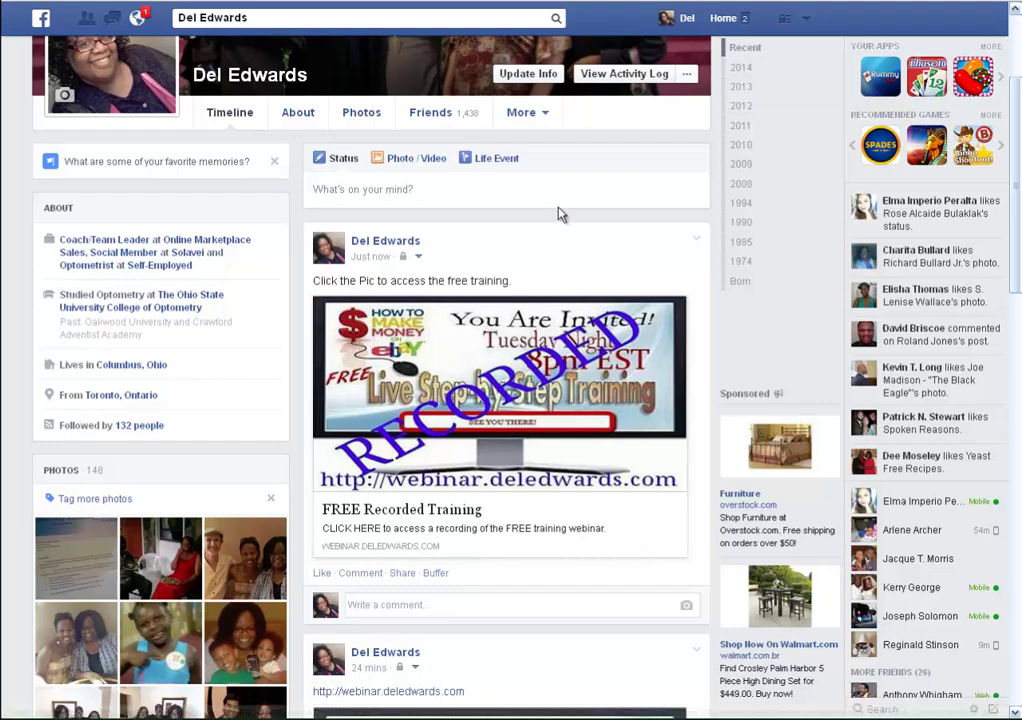
scroll(560, 200, "down", 1)
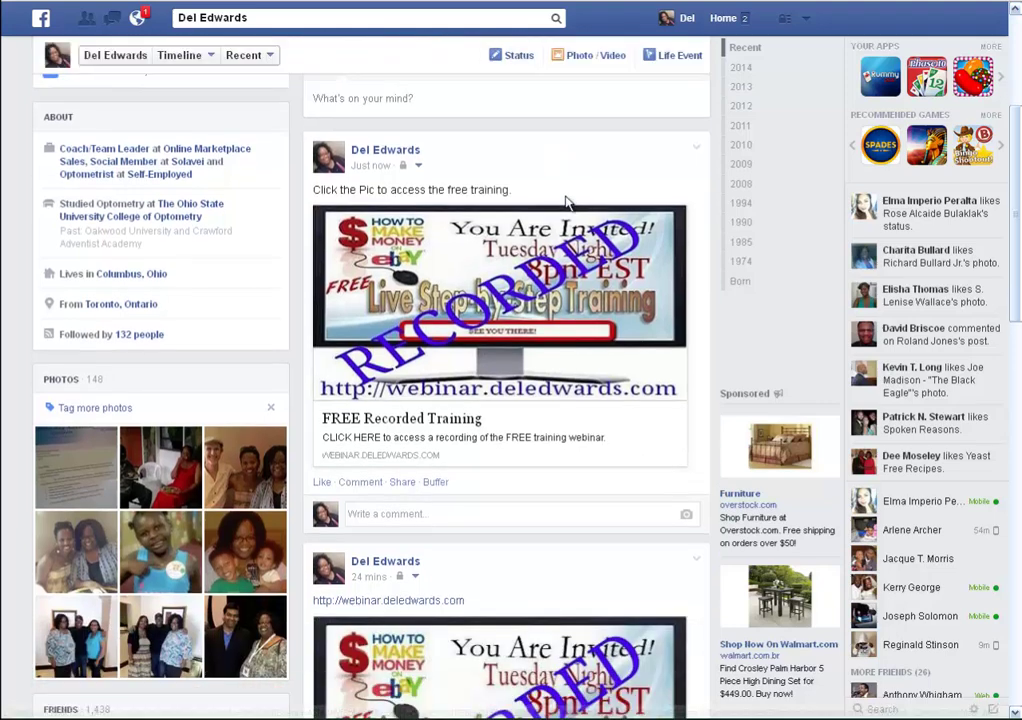
scroll(566, 204, "down", 1)
scroll(568, 204, "down", 1)
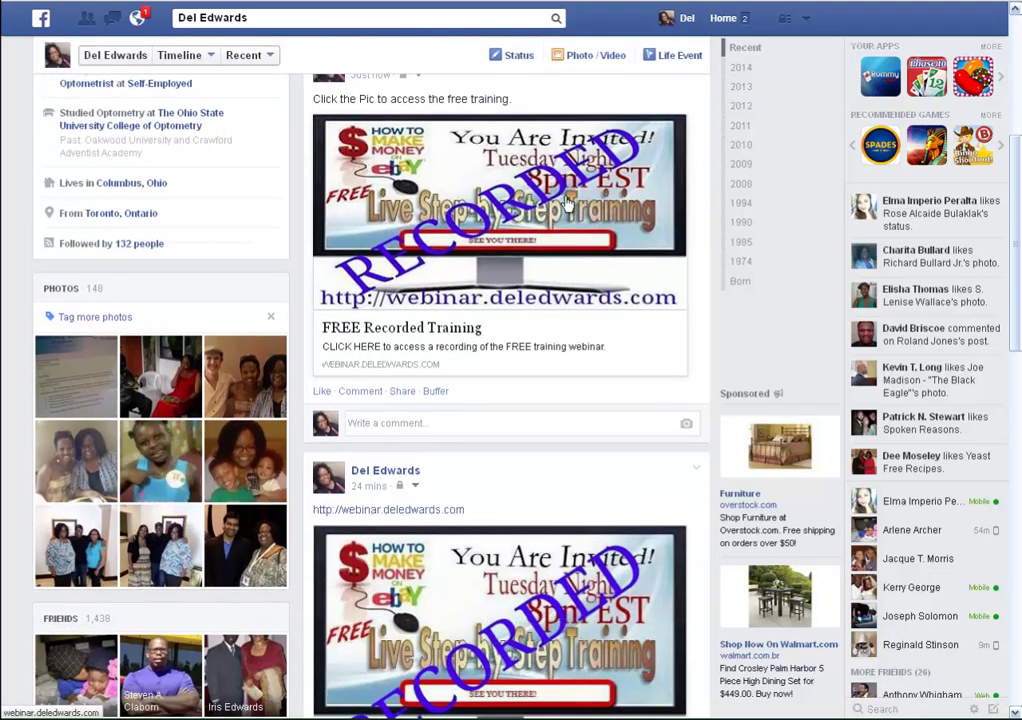
Open the posted picture's link to test the redirect, then return to the Facebook timeline
left_click(449, 201)
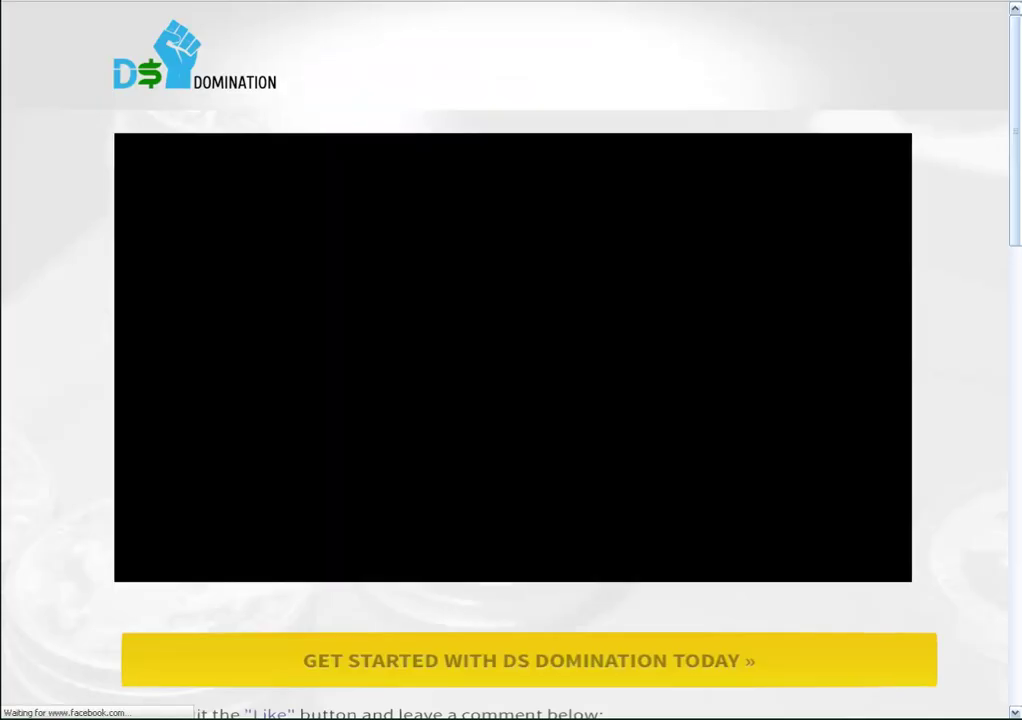
key("alt+Left")
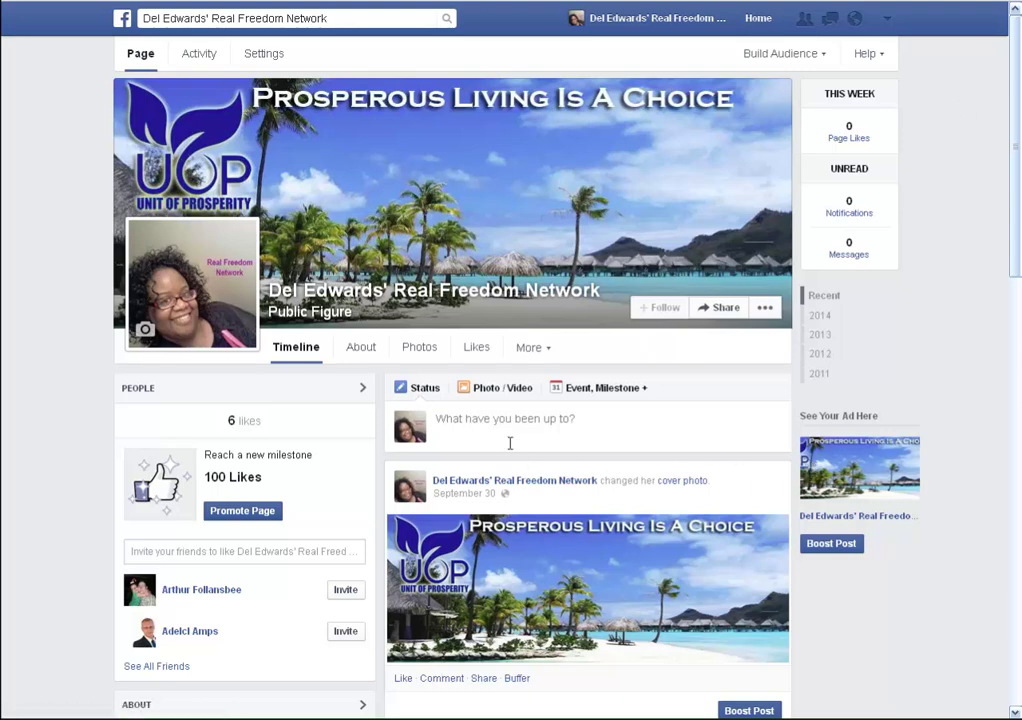
left_click(482, 419)
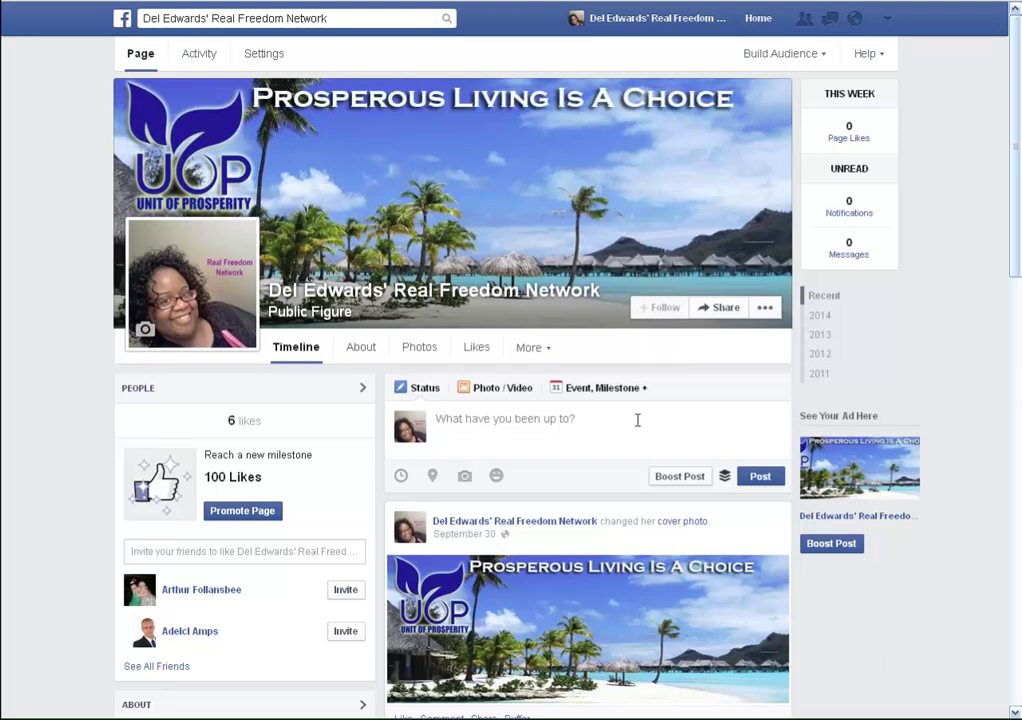
type("h")
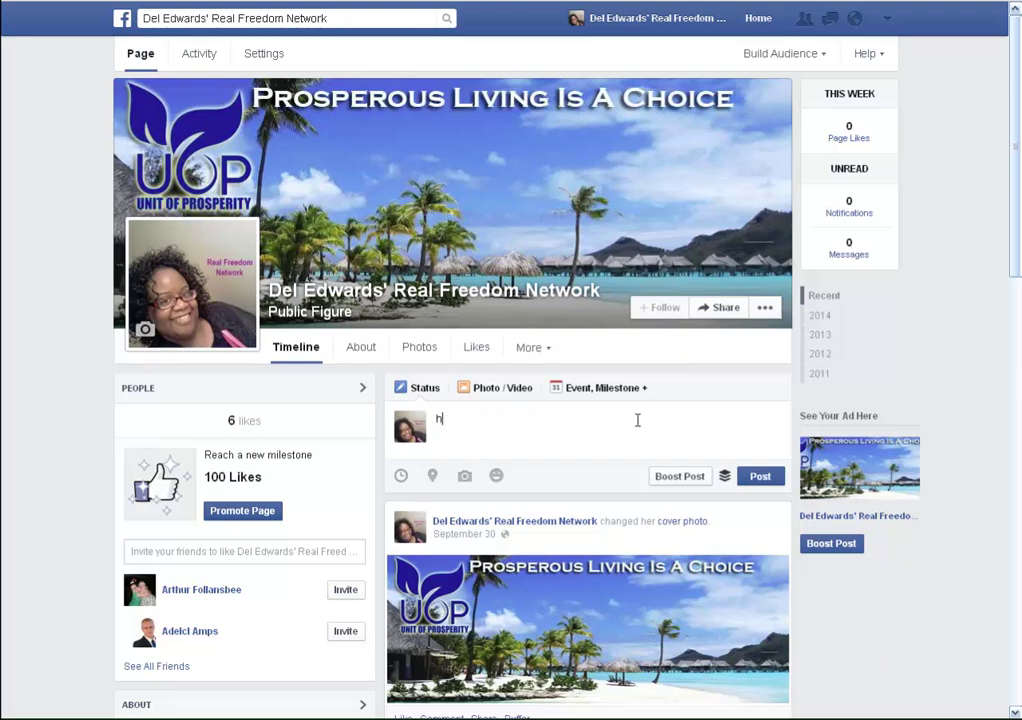
type("ttp://deledwar")
key("BackSpace")
key("BackSpace")
type("ards.com")
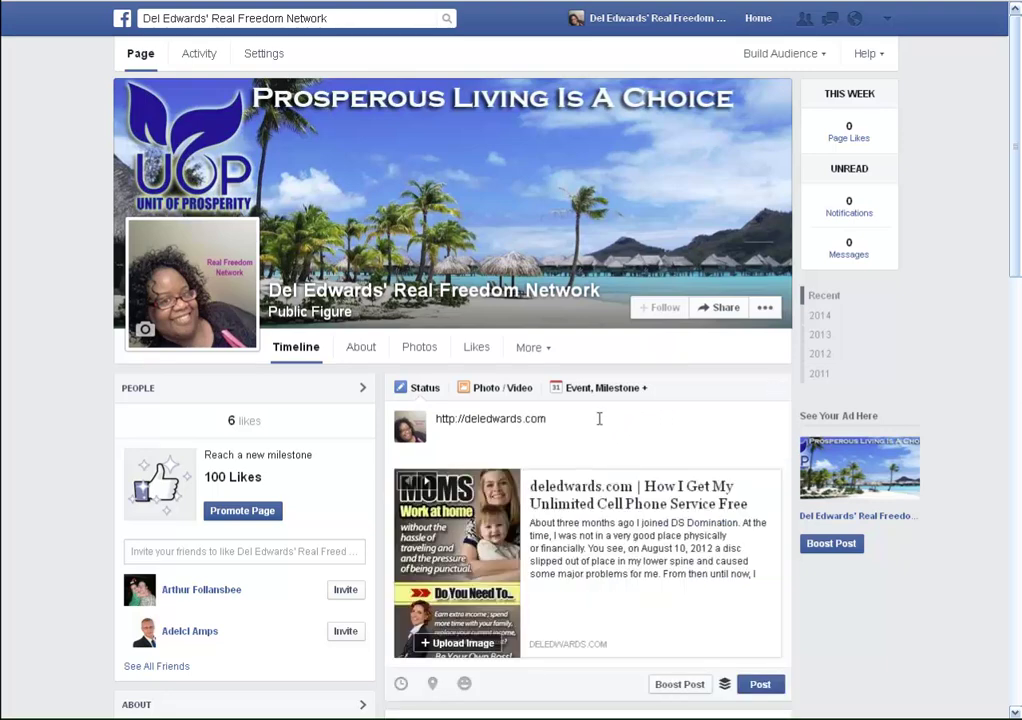
scroll(476, 418, "down", 1)
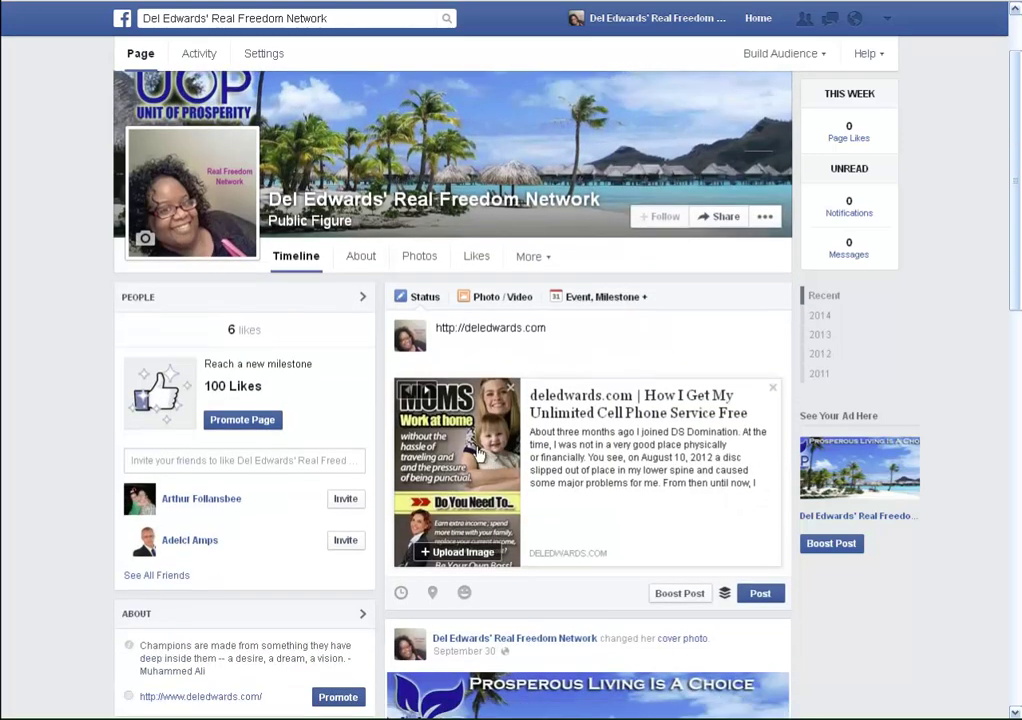
left_click(428, 392)
left_click(428, 392)
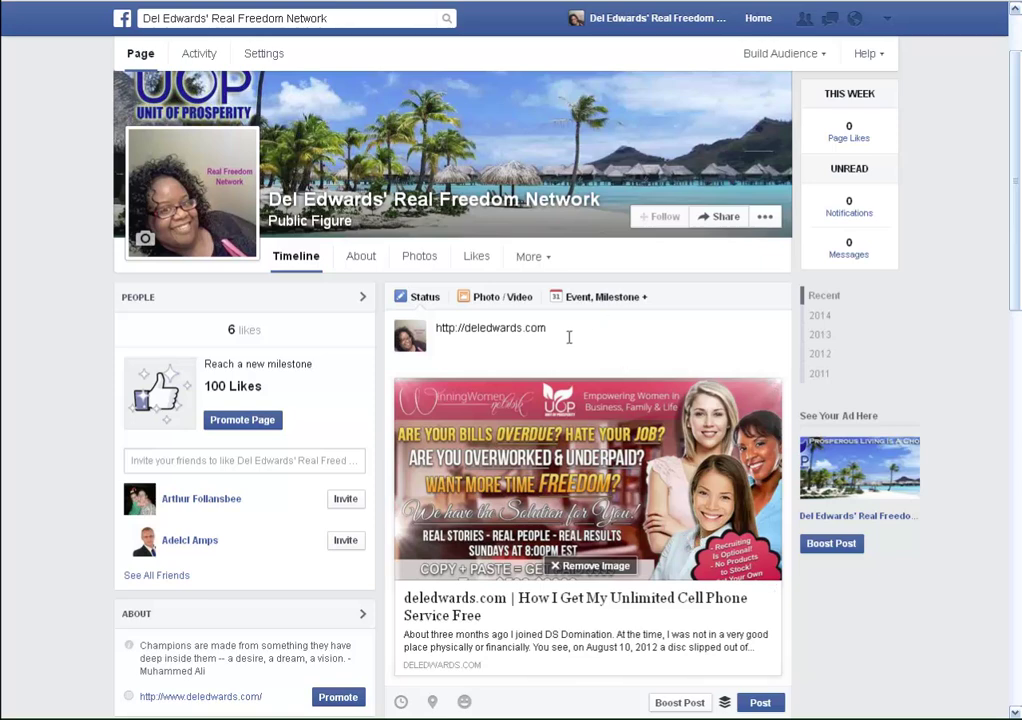
Delete the deledwards.com URL from the draft text, then check that the preview title and description are editable
left_click_drag(552, 330, 417, 335)
key("BackSpace")
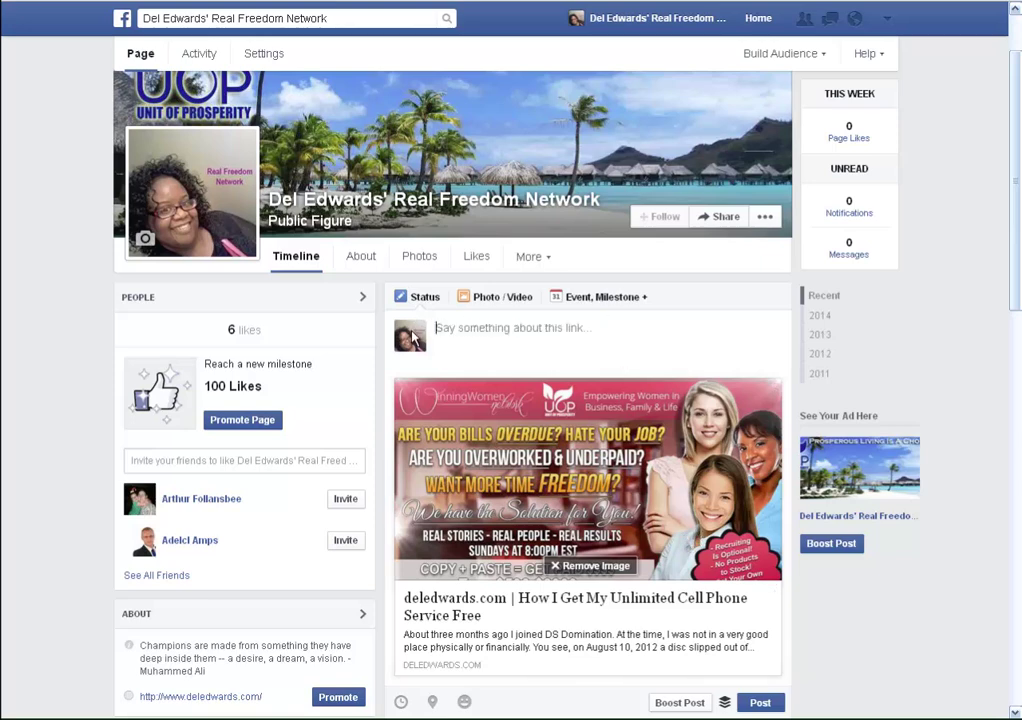
scroll(470, 522, "down", 2)
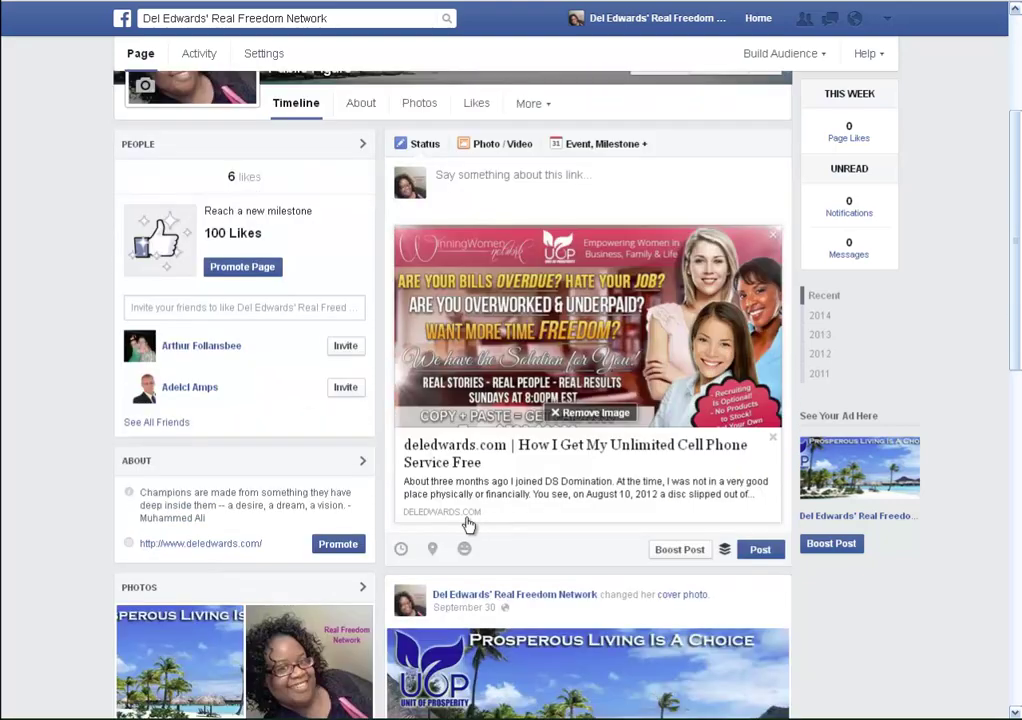
left_click(516, 415)
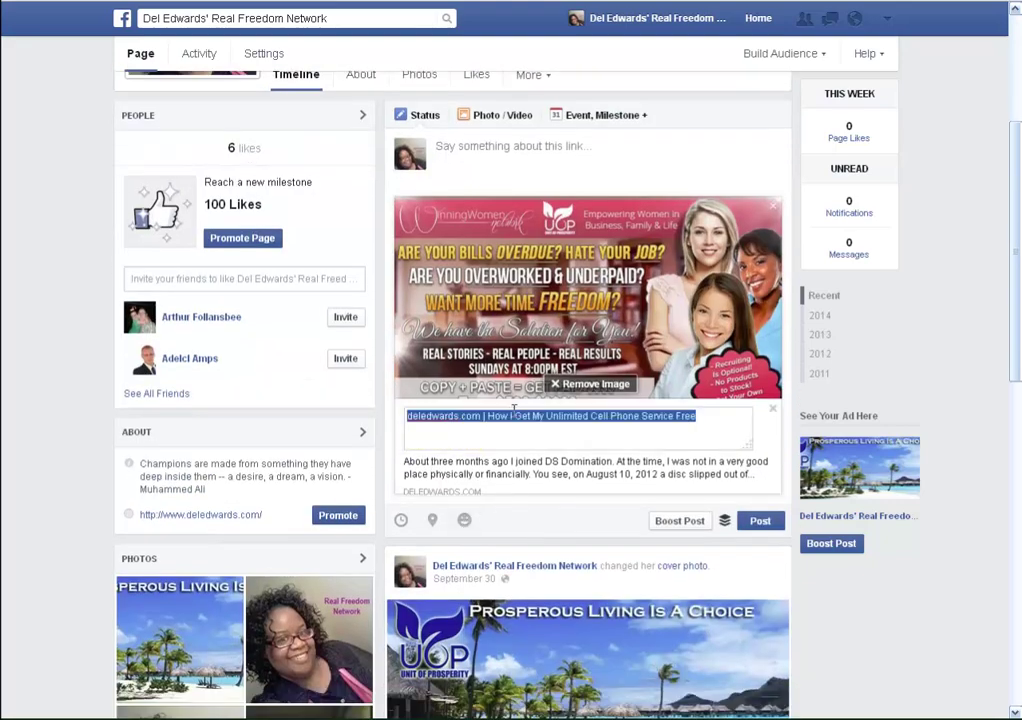
left_click(567, 467)
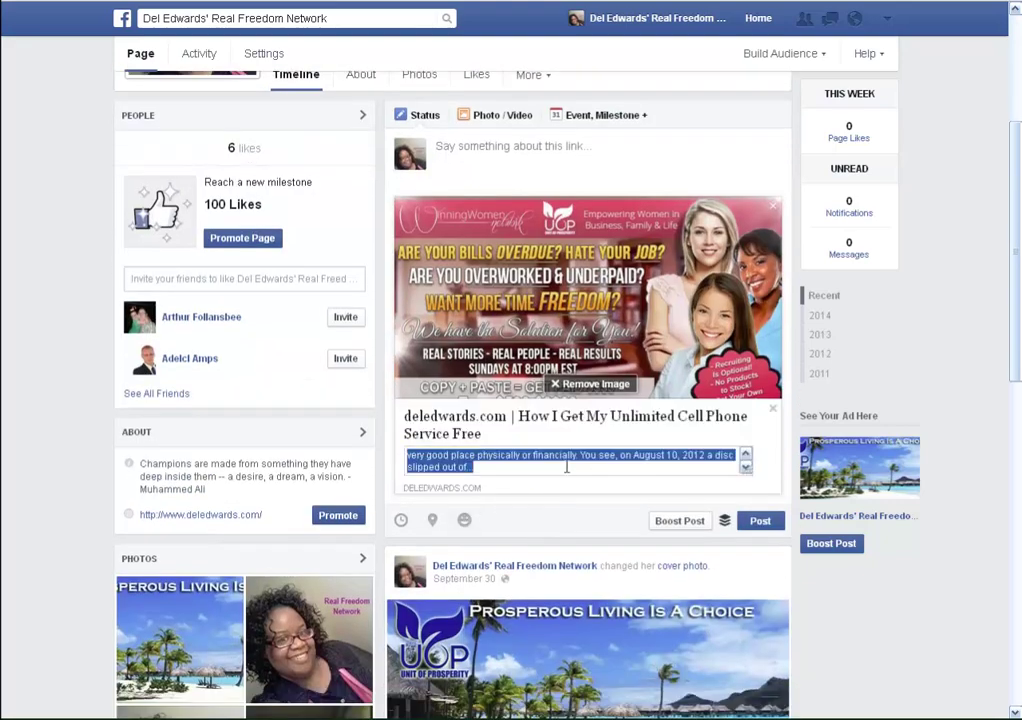
left_click(760, 489)
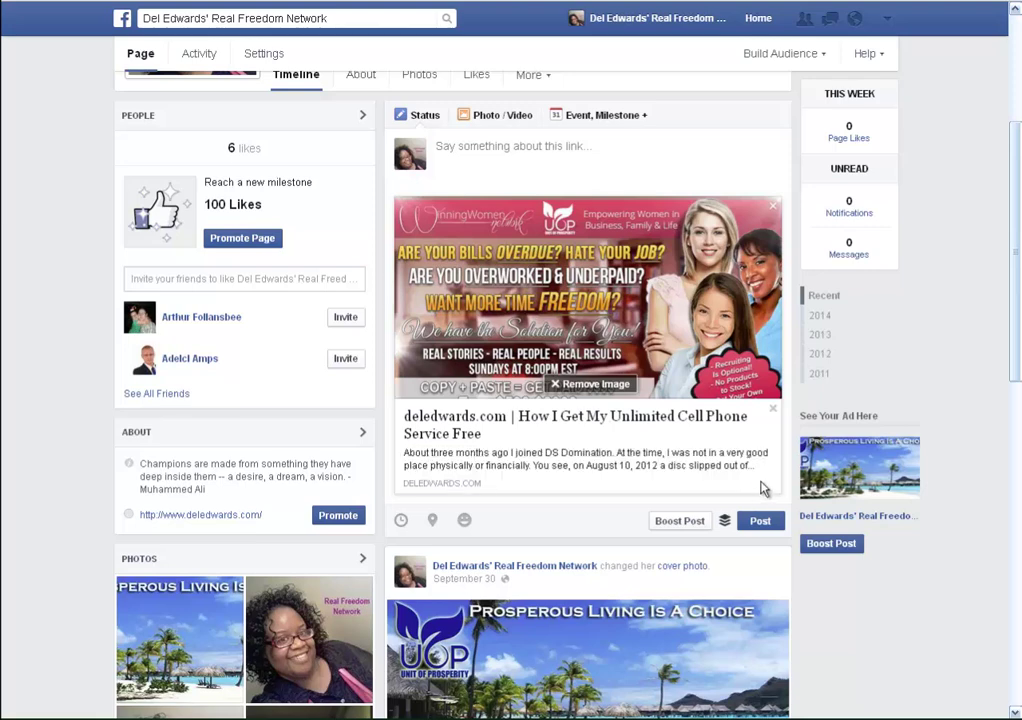